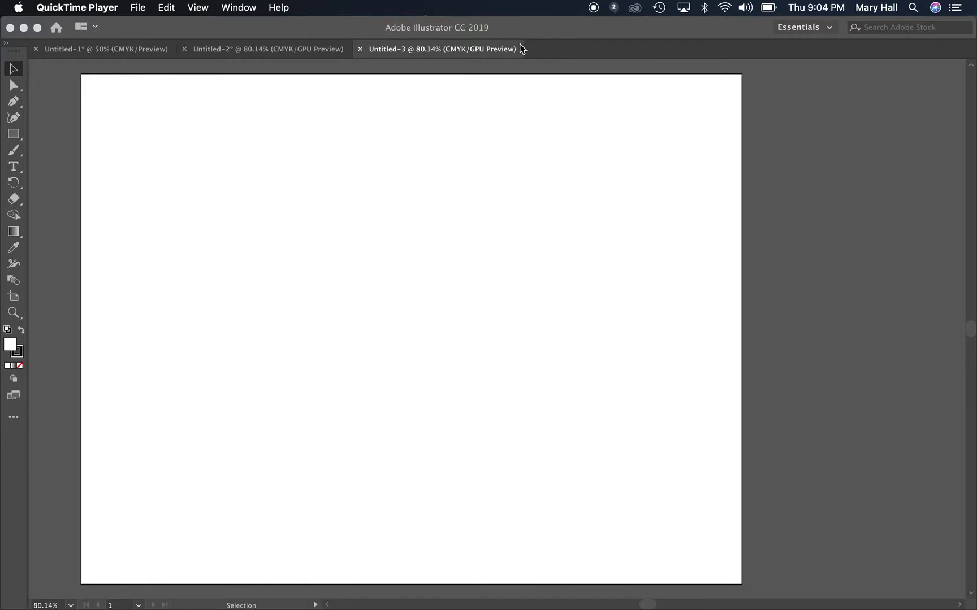
# Shorten the Layers panel and add three new layers above Layer 1
pyautogui.click(511, 24)
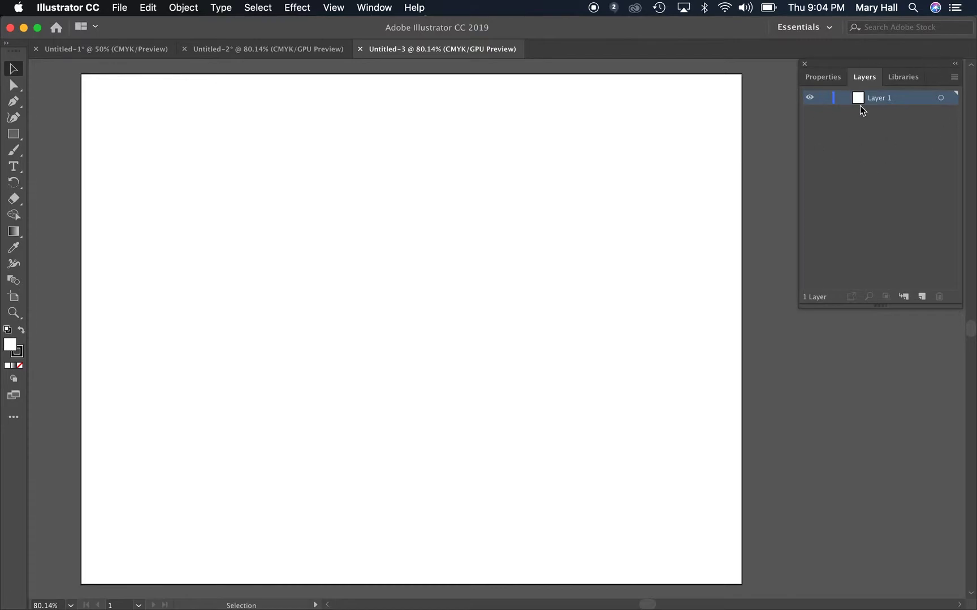
pyautogui.click(365, 11)
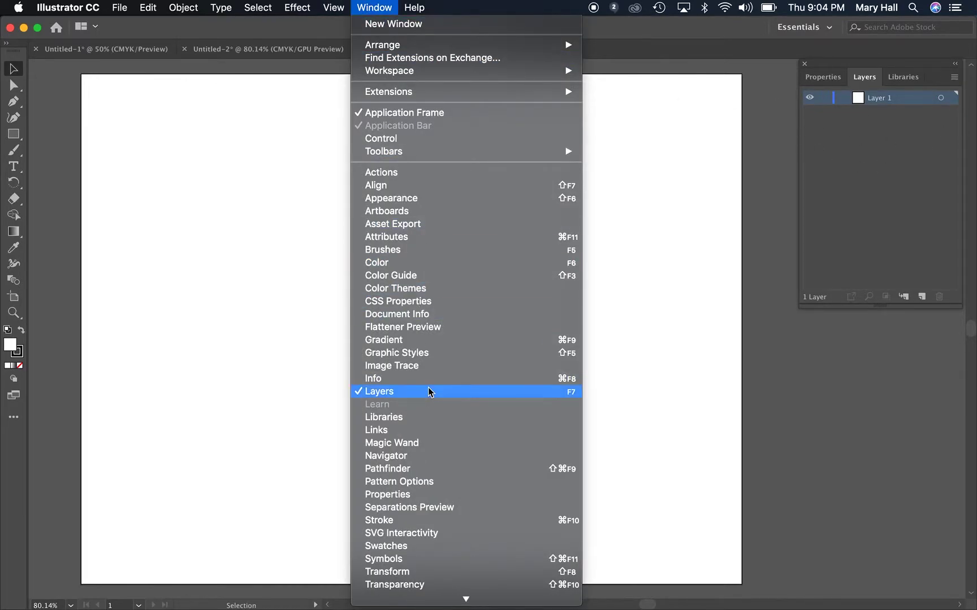
pyautogui.click(936, 198)
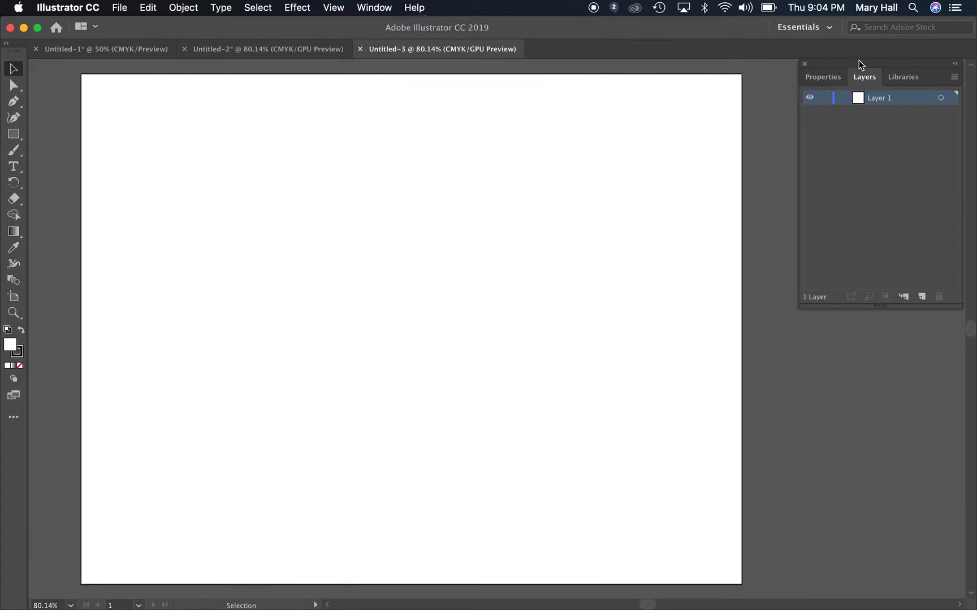
pyautogui.moveTo(879, 308); pyautogui.dragTo(909, 219)
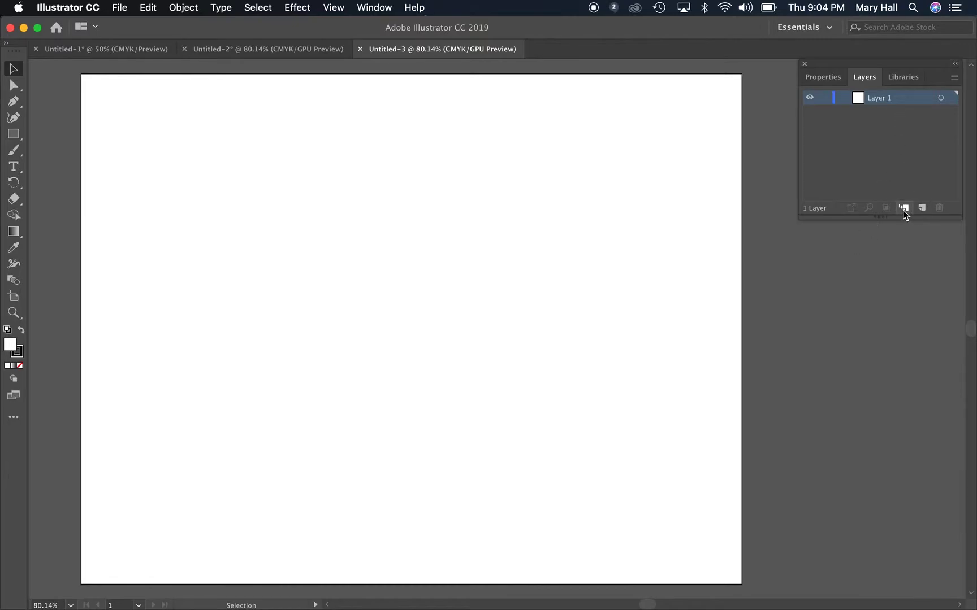
pyautogui.click(922, 209)
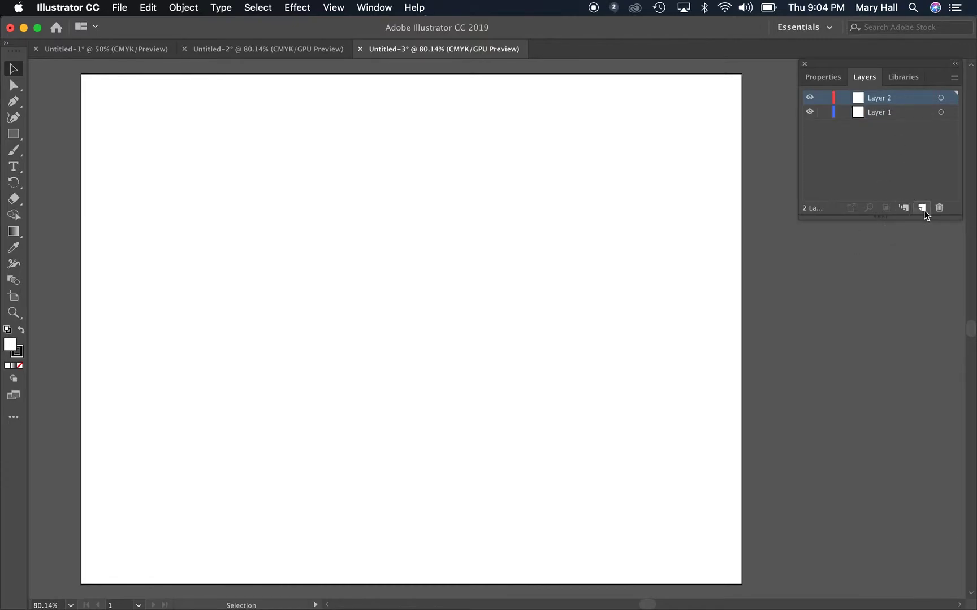
pyautogui.click(923, 210)
pyautogui.click(923, 209)
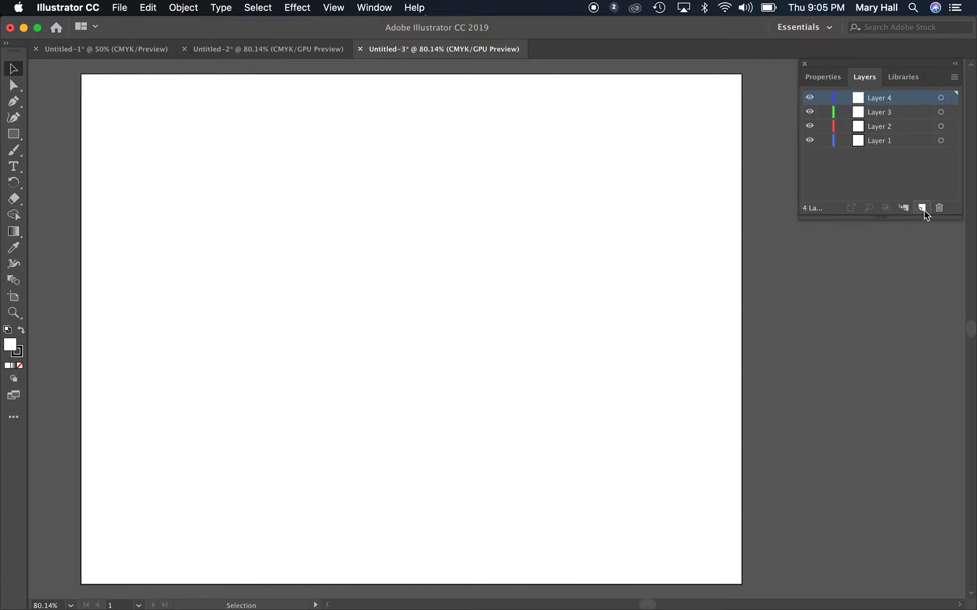
# Swap the fill and stroke colours and draw a black-filled rectangle on Layer 4 and a smaller one on Layer 3
pyautogui.click(16, 135)
pyautogui.click(21, 332)
pyautogui.moveTo(284, 320); pyautogui.dragTo(515, 524)
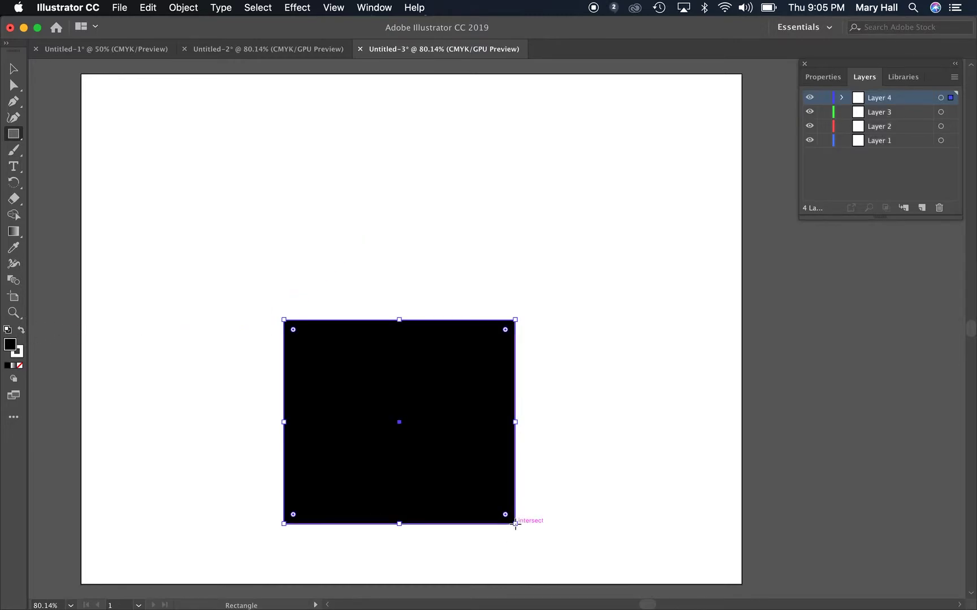
pyautogui.click(872, 117)
pyautogui.moveTo(526, 157); pyautogui.dragTo(632, 278)
# Draw a wide black rectangle on Layer 2 and another one overlapping the existing shapes on Layer 1
pyautogui.click(893, 129)
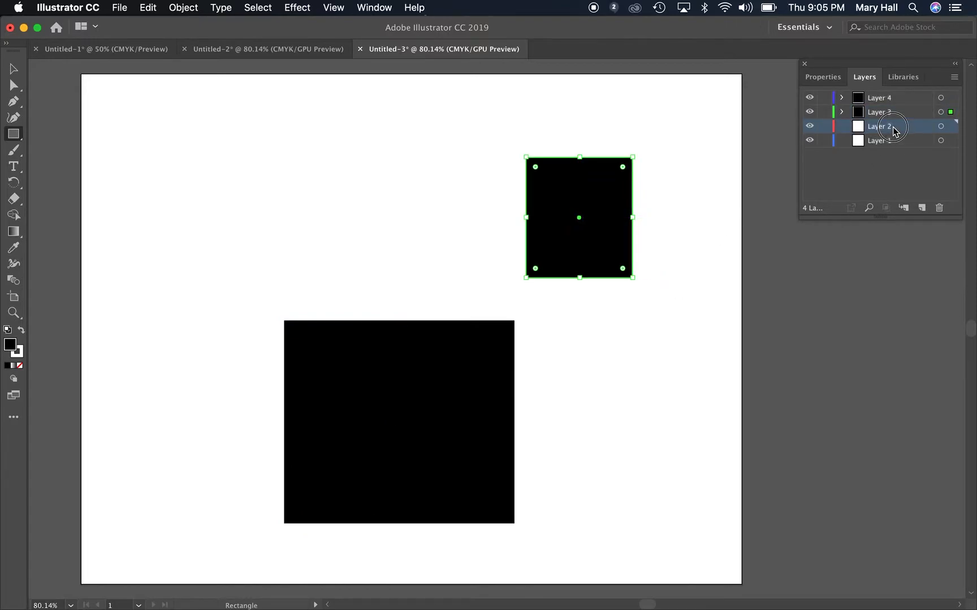
pyautogui.moveTo(160, 161); pyautogui.dragTo(520, 324)
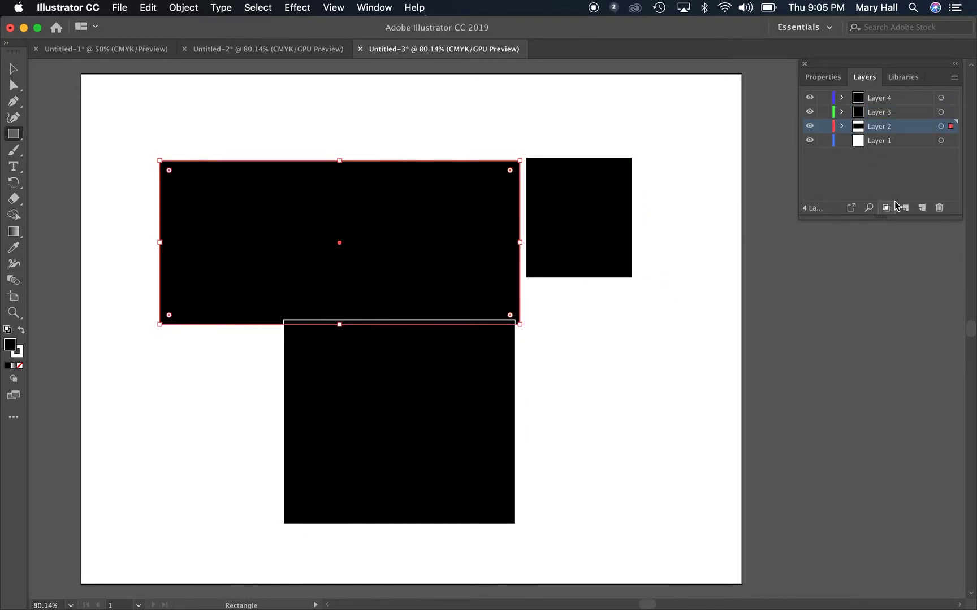
pyautogui.click(890, 142)
pyautogui.moveTo(632, 368); pyautogui.dragTo(353, 202)
# Fill the Layer 1 rectangle with a pinkish red and leave isolation mode
pyautogui.press('v')
pyautogui.doubleClick(562, 326)
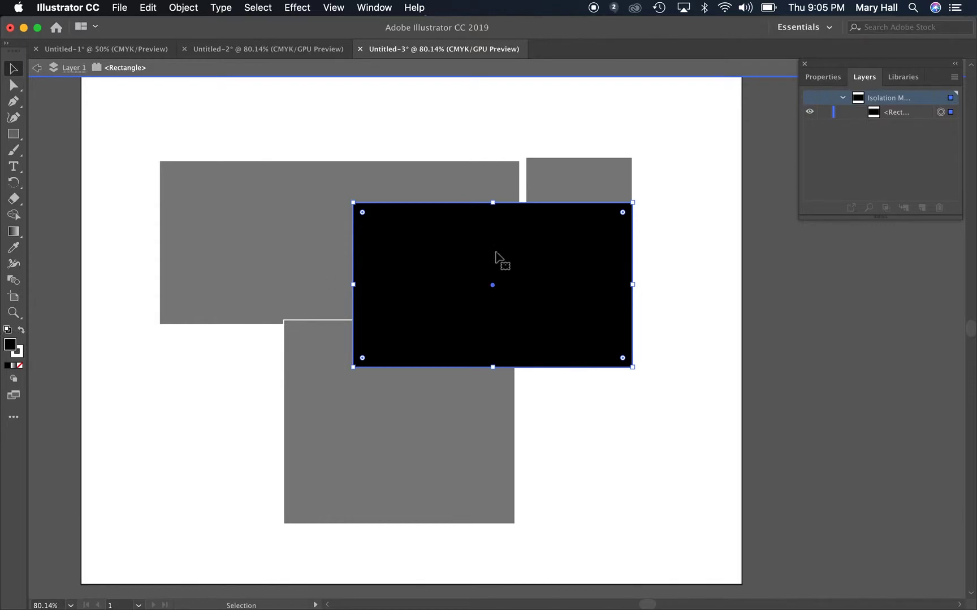
pyautogui.doubleClick(9, 344)
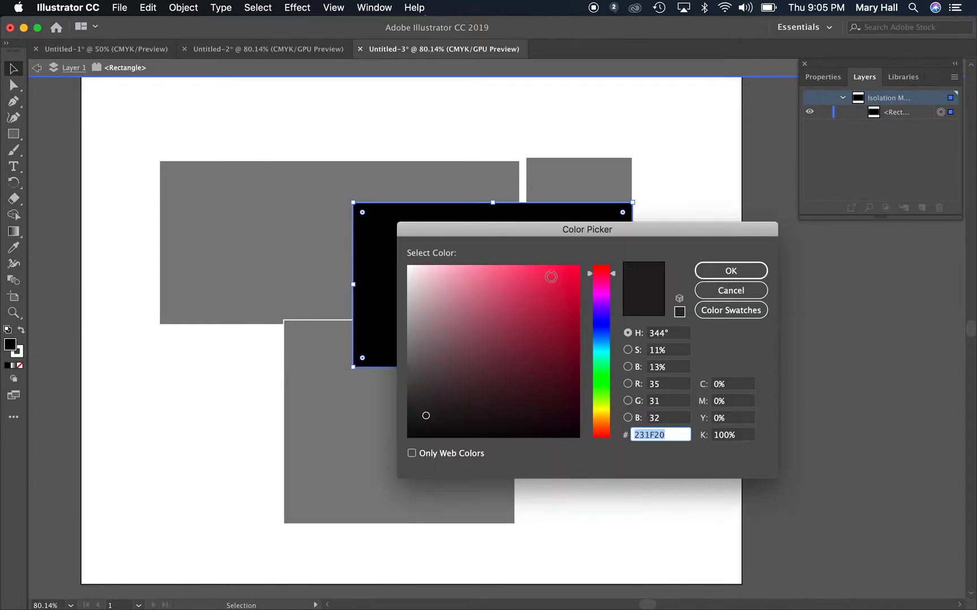
pyautogui.click(553, 276)
pyautogui.click(713, 271)
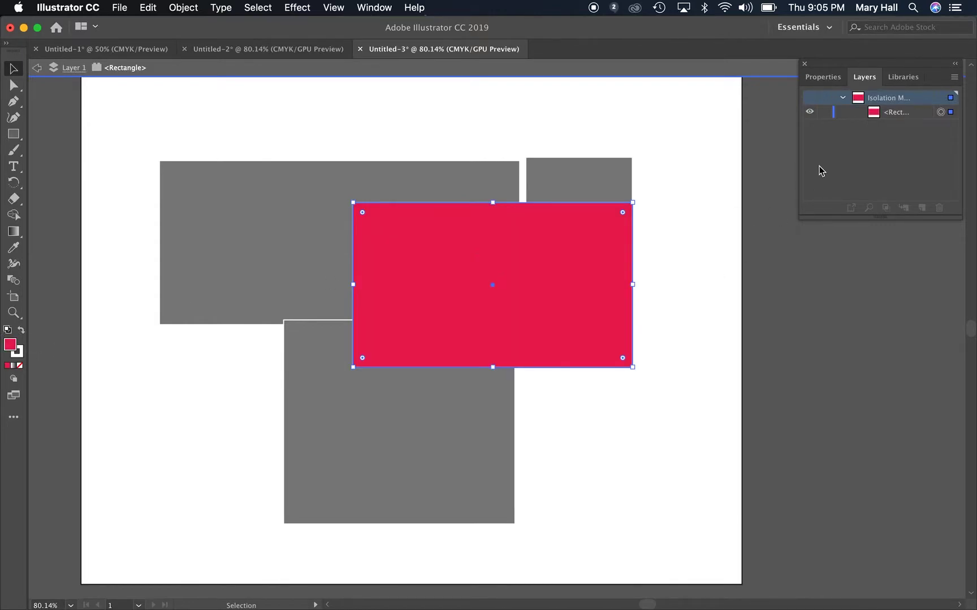
pyautogui.doubleClick(702, 206)
# Fill the wide Layer 2 rectangle with a medium blue
pyautogui.click(361, 215)
pyautogui.doubleClick(10, 344)
pyautogui.click(597, 340)
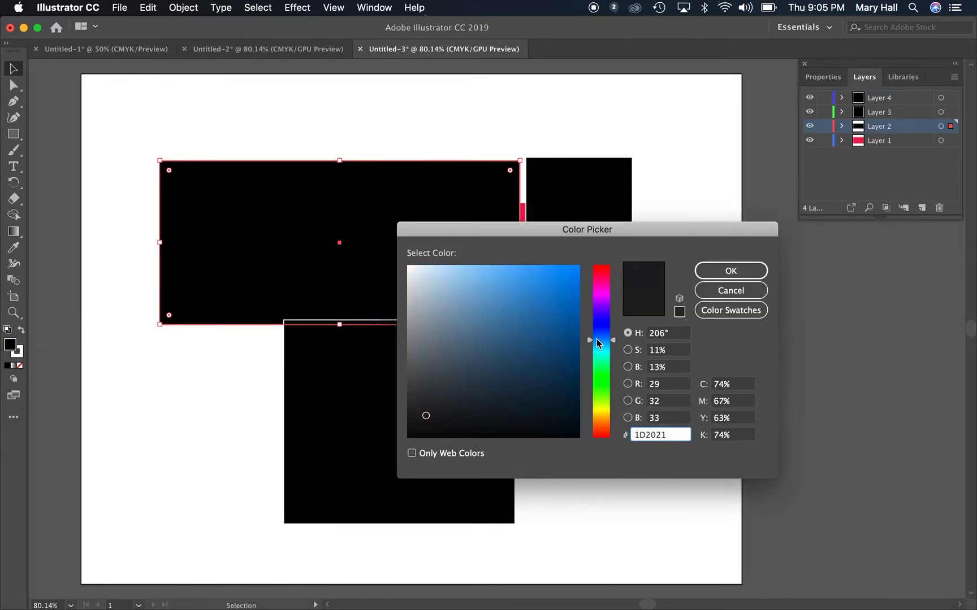
pyautogui.click(517, 303)
pyautogui.click(746, 271)
# Fill the small Layer 3 rectangle with green and deselect it
pyautogui.click(599, 196)
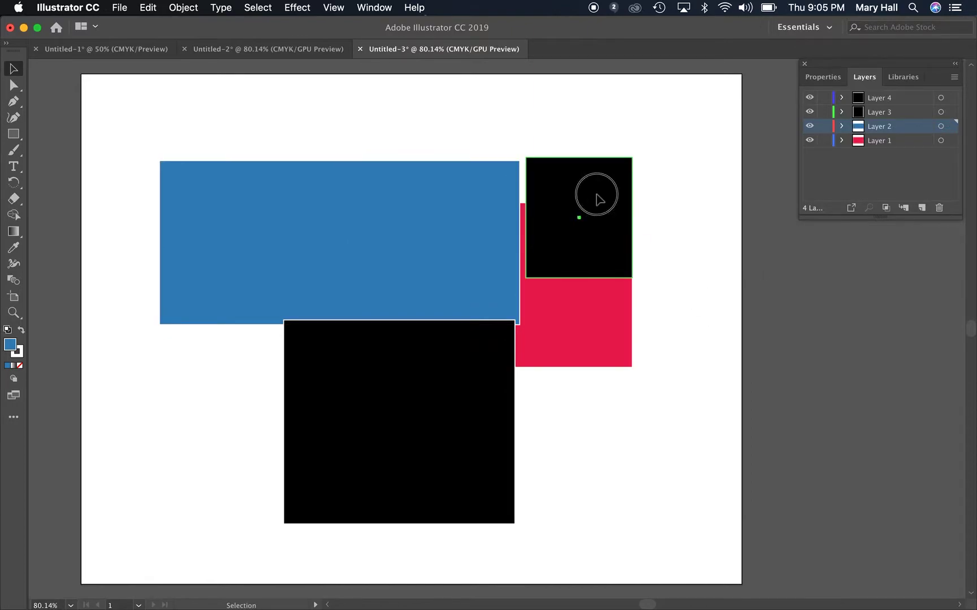
pyautogui.doubleClick(11, 346)
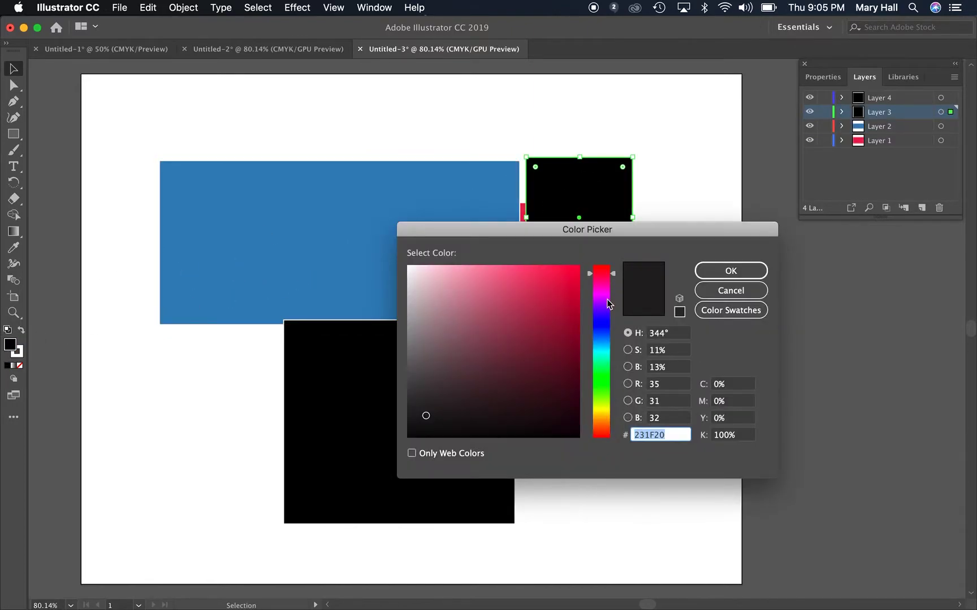
pyautogui.click(601, 399)
pyautogui.click(539, 294)
pyautogui.click(731, 270)
pyautogui.click(667, 202)
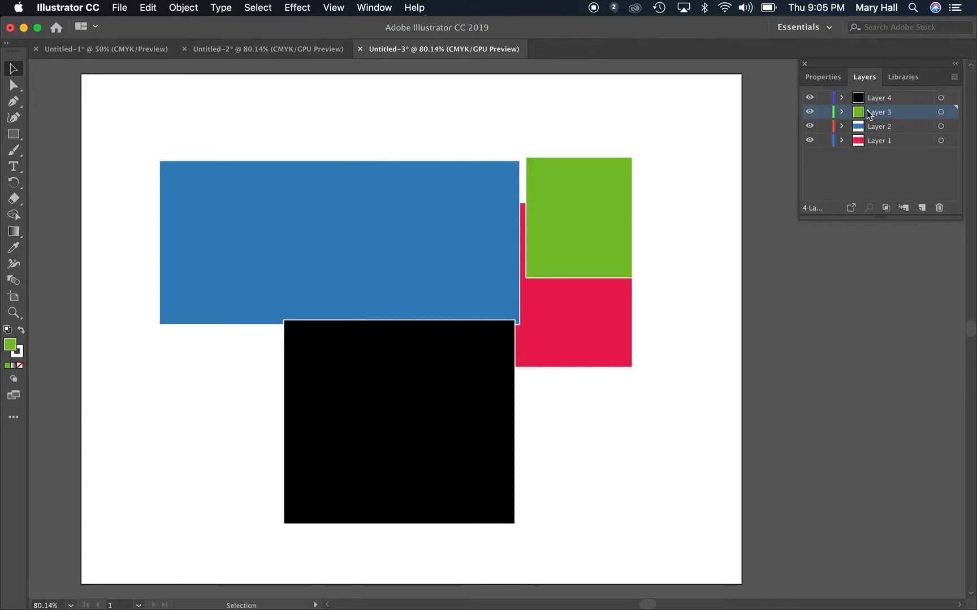
# Move Layer 4 to the bottom of the layer stack and rename Layer 1 as Pink Box
pyautogui.moveTo(898, 101); pyautogui.dragTo(894, 149)
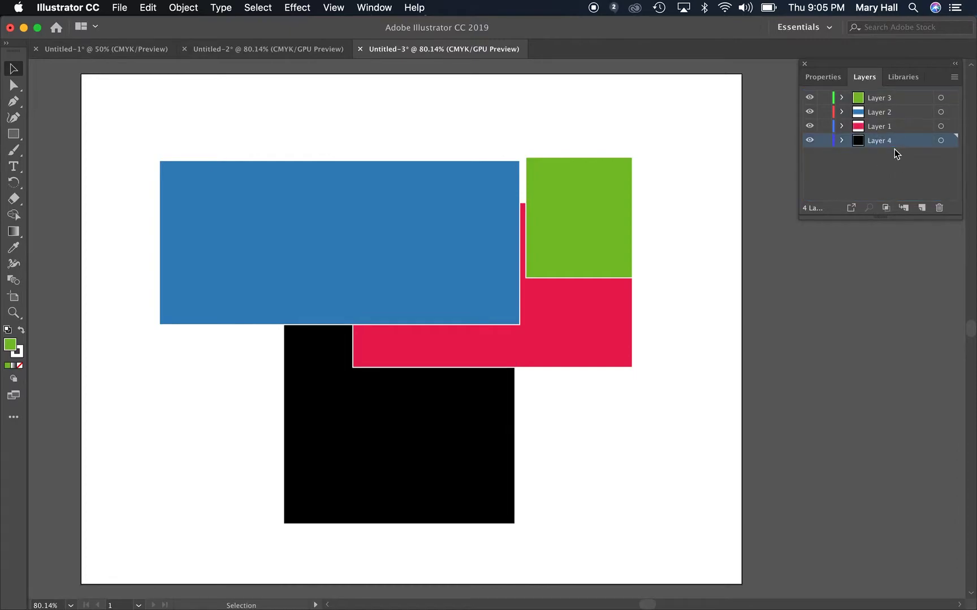
pyautogui.click(897, 129)
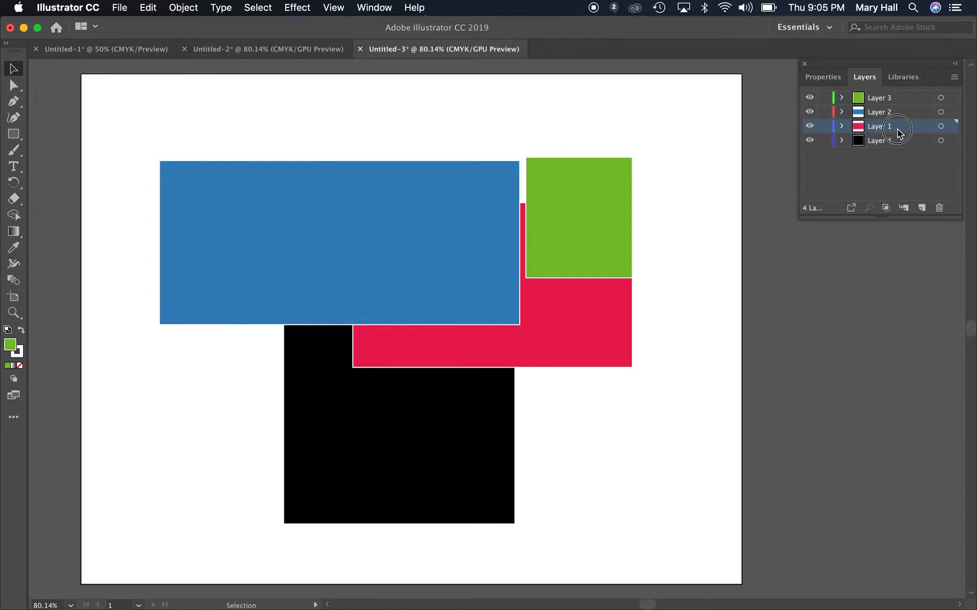
pyautogui.click(900, 131)
pyautogui.moveTo(900, 130); pyautogui.dragTo(899, 127)
pyautogui.click(883, 127)
pyautogui.click(884, 128)
pyautogui.click(883, 129)
pyautogui.doubleClick(889, 135)
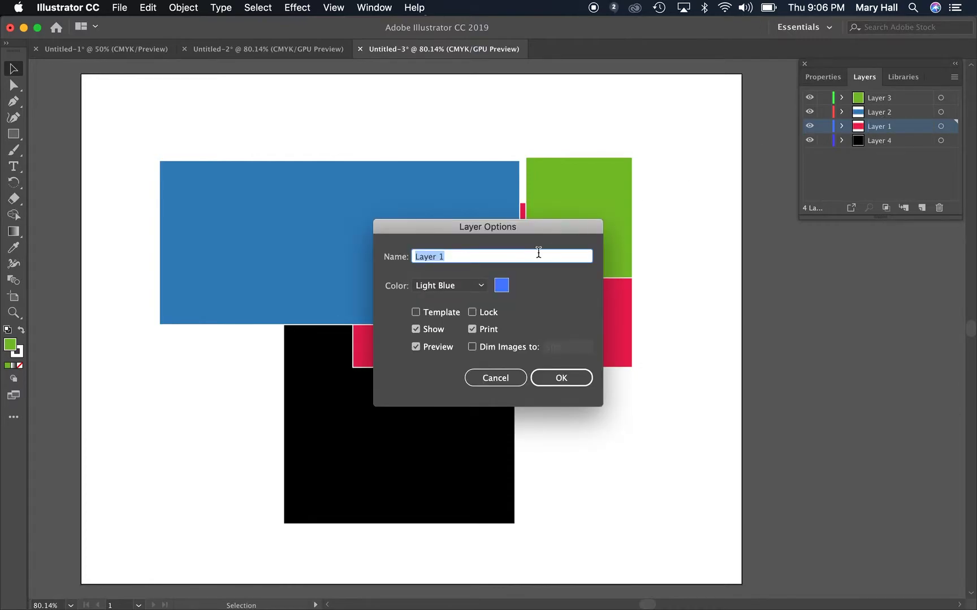
pyautogui.write('Pink Box')
pyautogui.click(559, 377)
# Bring Pink Box to the front, then rearrange the stack from front to back as Layer 2, Layer 3, Layer 4, Pink Box
pyautogui.moveTo(903, 136); pyautogui.dragTo(902, 98)
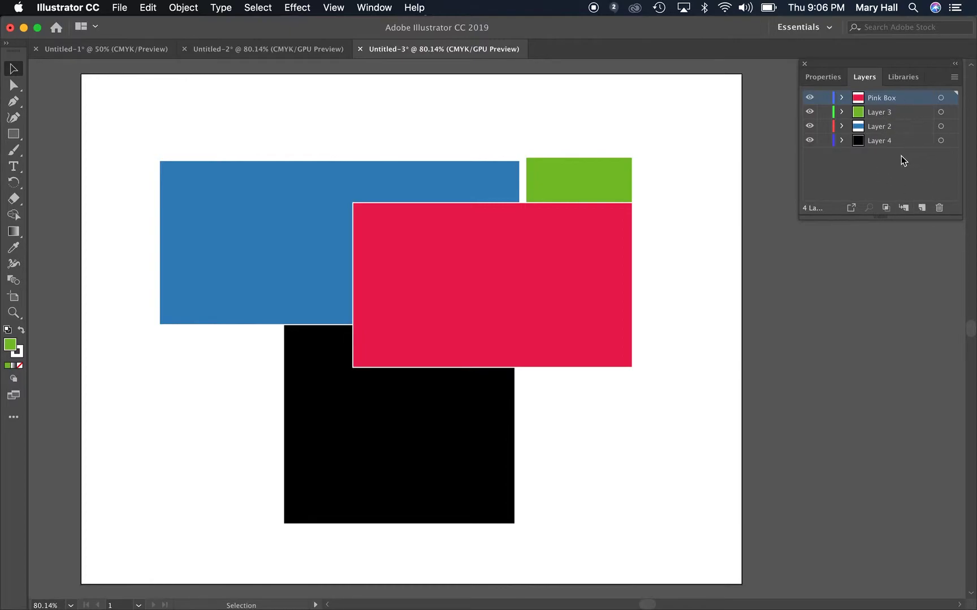
pyautogui.click(884, 113)
pyautogui.moveTo(885, 116); pyautogui.dragTo(888, 146)
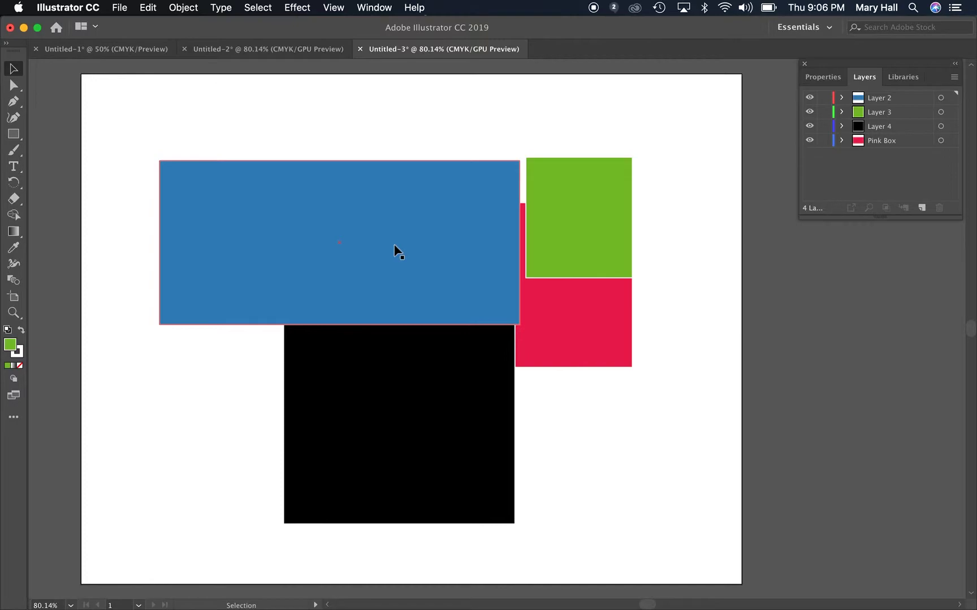
pyautogui.rightClick(273, 303)
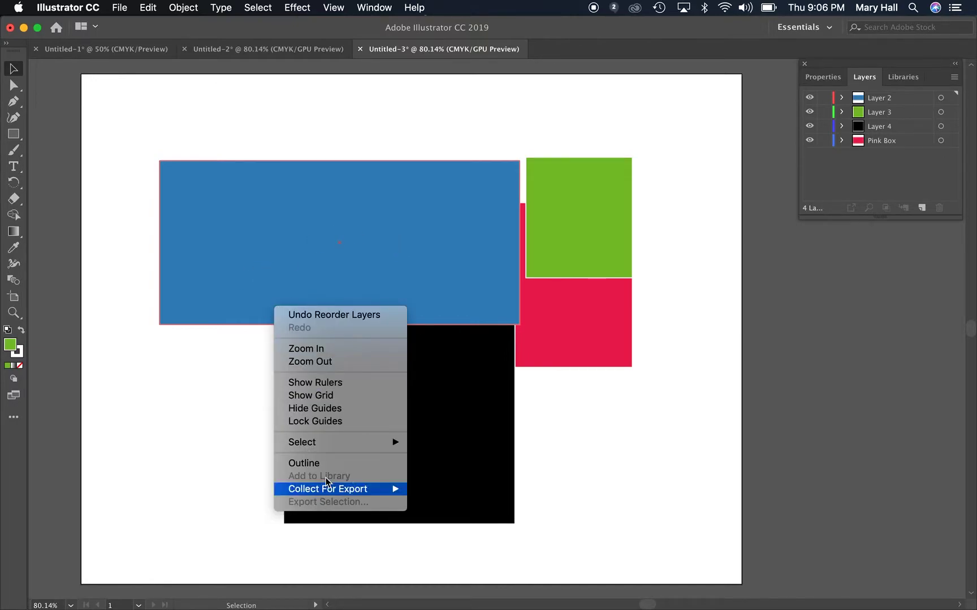
pyautogui.click(331, 183)
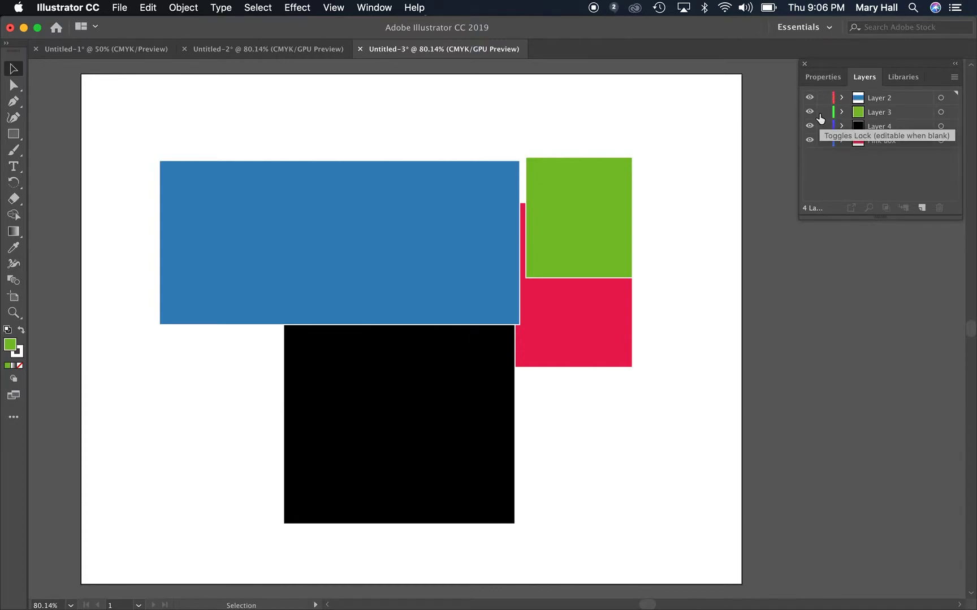
# Hide Layer 2, Layer 3 and Layer 4, and select the pink rectangle
pyautogui.click(810, 98)
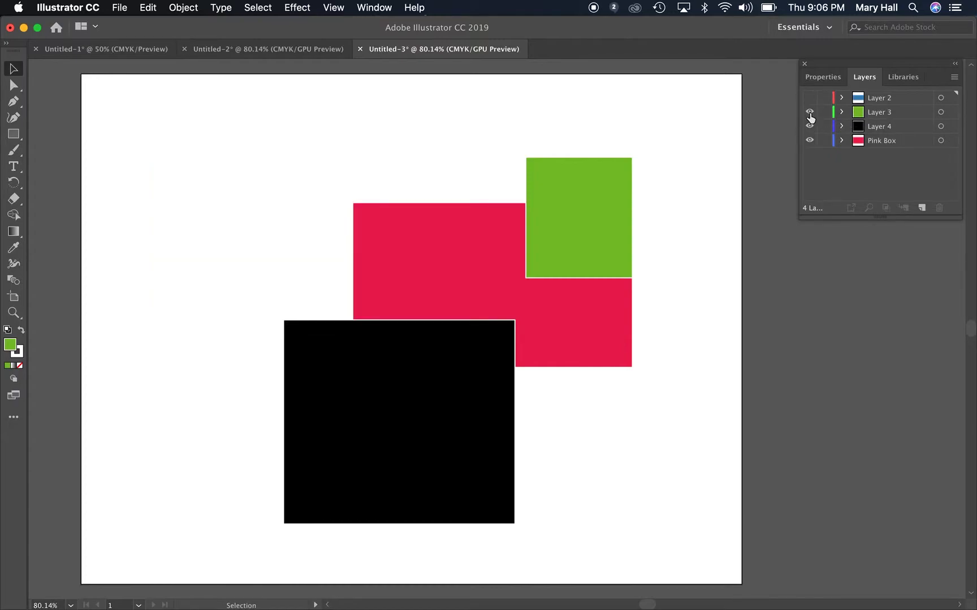
pyautogui.click(810, 112)
pyautogui.click(810, 126)
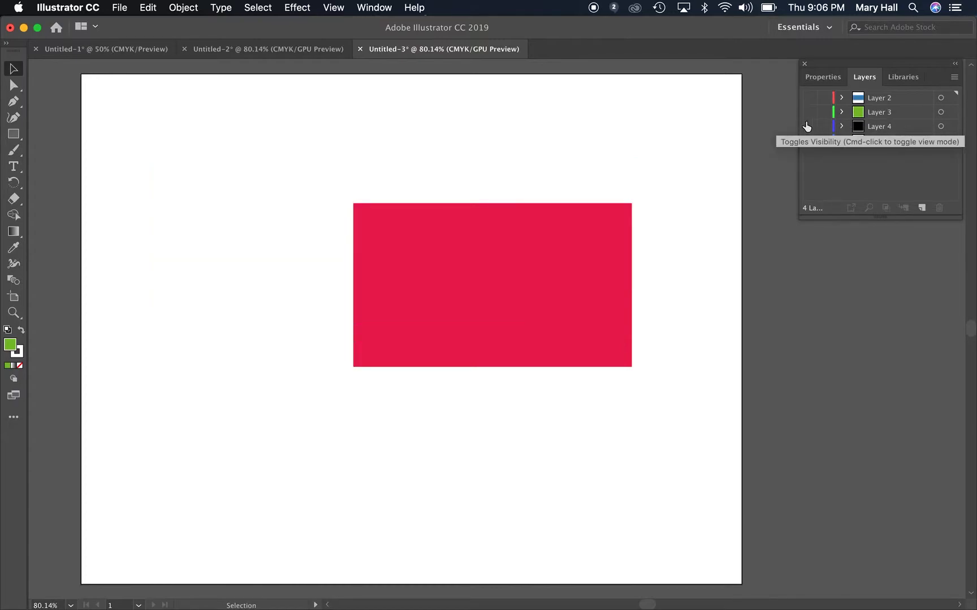
pyautogui.click(446, 273)
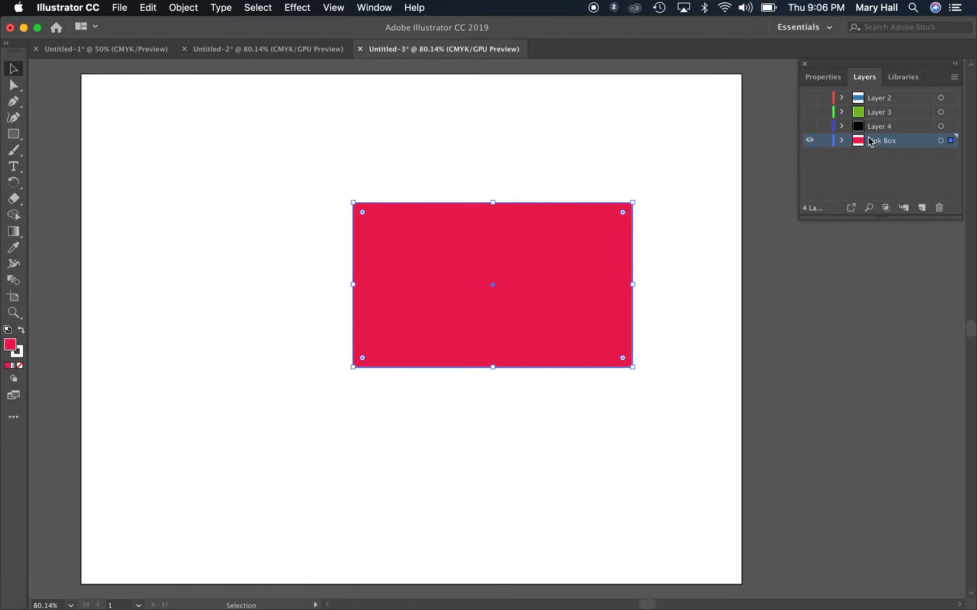
# Make Layer 4, Layer 3 and Layer 2 visible again
pyautogui.click(810, 125)
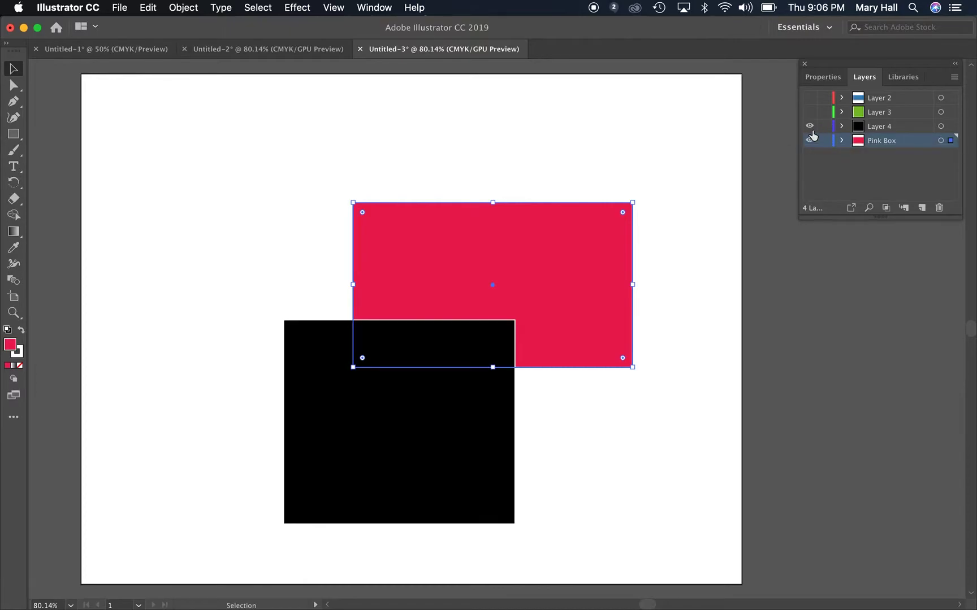
pyautogui.click(809, 112)
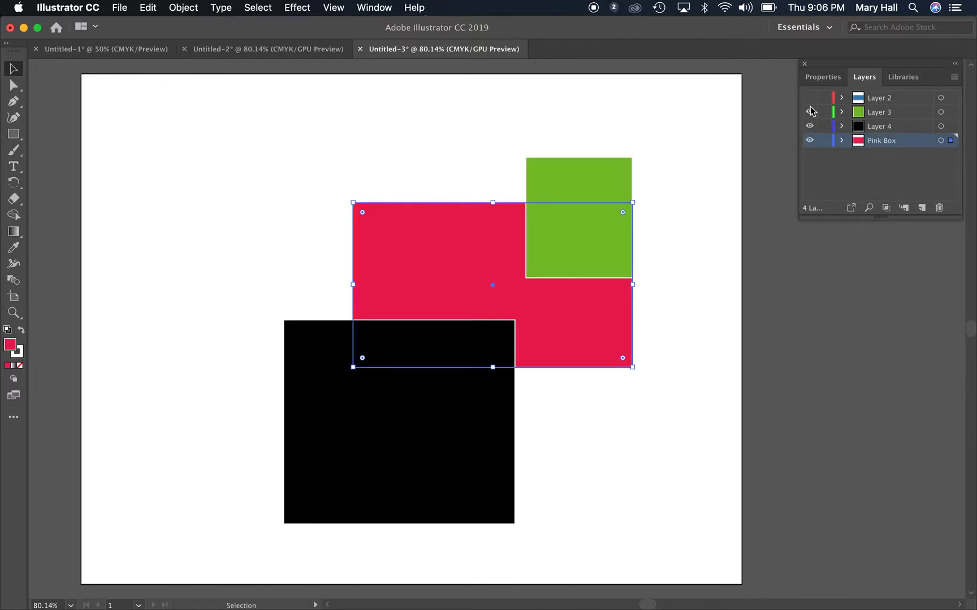
pyautogui.click(809, 98)
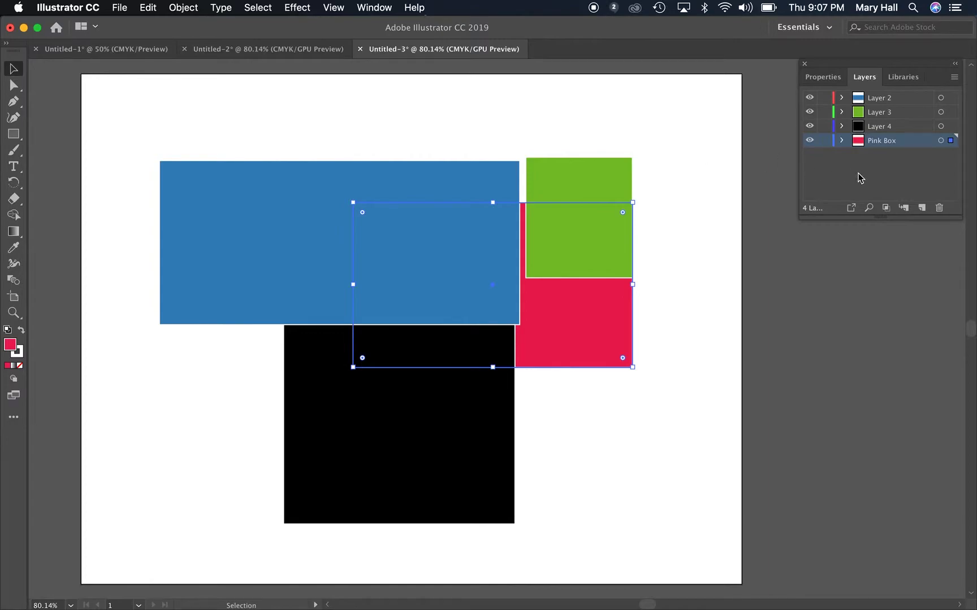
# Lock Layer 2, Layer 3 and Layer 4, leaving only Pink Box editable
pyautogui.click(876, 184)
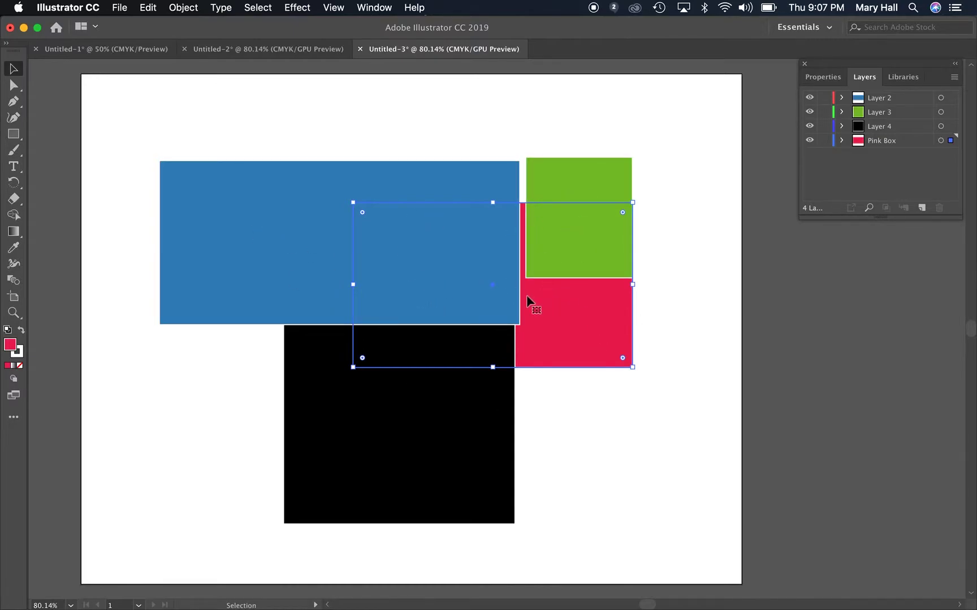
pyautogui.click(825, 97)
pyautogui.click(824, 126)
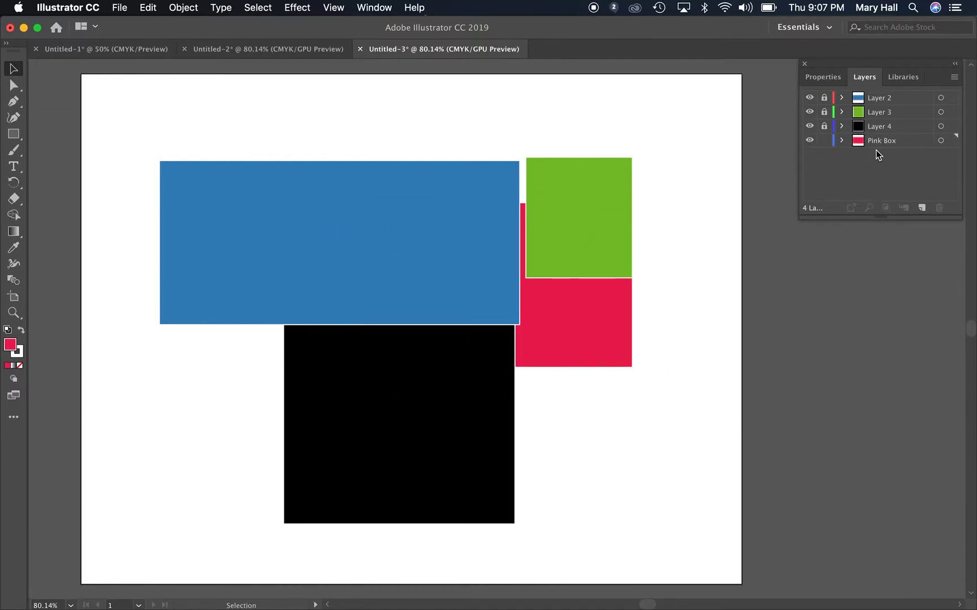
# Select the pink rectangle beneath the locked shapes and move it diagonally down and to the right
pyautogui.click(601, 306)
pyautogui.click(317, 244)
pyautogui.moveTo(418, 242); pyautogui.dragTo(477, 302)
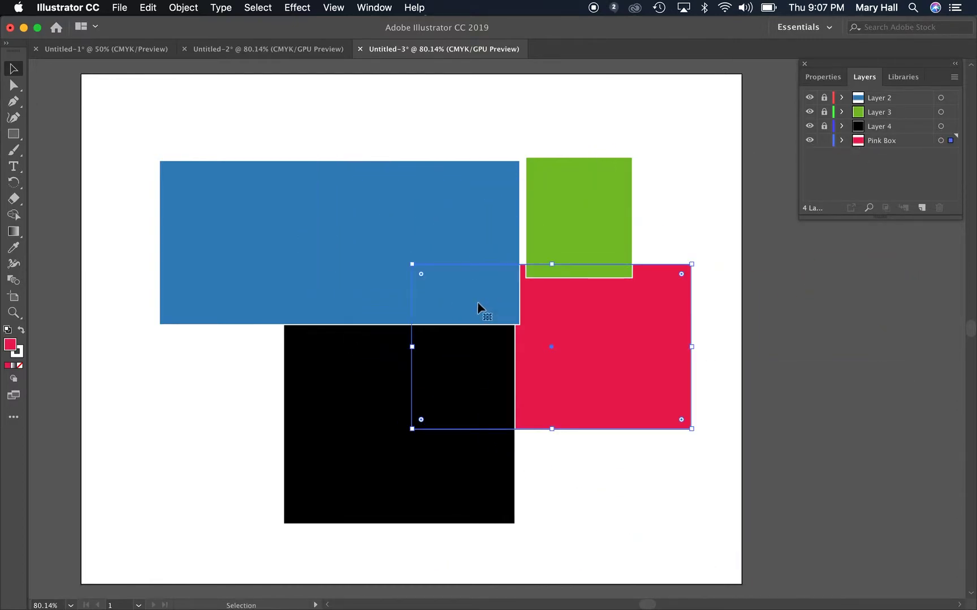
# Unlock Layer 2, Layer 3 and Layer 4 and clear the selection
pyautogui.click(824, 113)
pyautogui.click(823, 78)
pyautogui.click(855, 79)
pyautogui.click(824, 97)
pyautogui.click(724, 281)
# Move the blue, black and green rectangles freely to new positions on the artboard
pyautogui.click(542, 195)
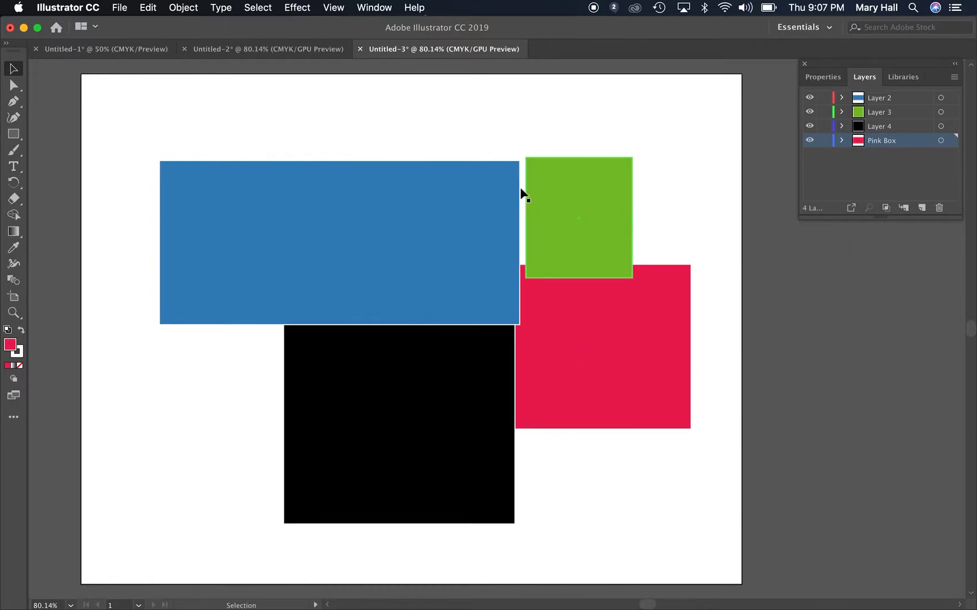
pyautogui.moveTo(508, 274); pyautogui.dragTo(756, 252)
pyautogui.moveTo(418, 371); pyautogui.dragTo(395, 290)
pyautogui.moveTo(615, 224); pyautogui.dragTo(394, 239)
pyautogui.moveTo(589, 228); pyautogui.dragTo(620, 225)
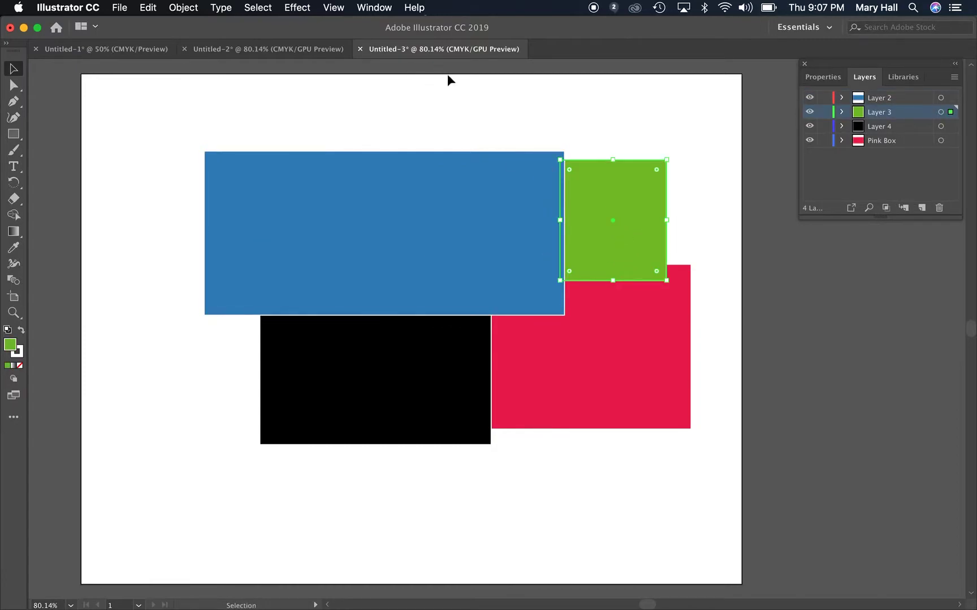
# Select all four rectangles on the artboard and delete them
pyautogui.moveTo(189, 118); pyautogui.dragTo(675, 506)
pyautogui.press('Delete')
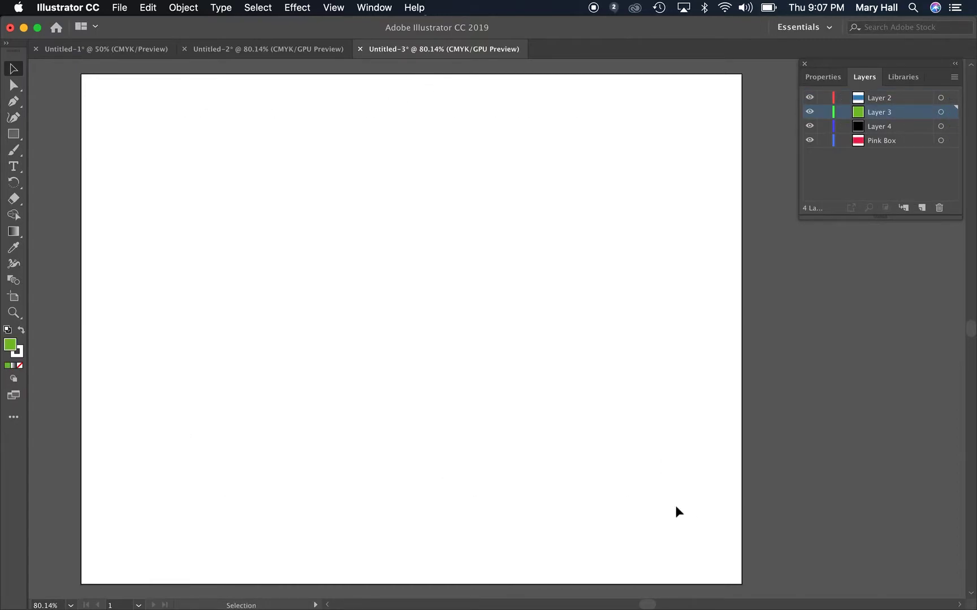
# Delete Layer 3, Layer 4 and the Pink Box layer, keeping only Layer 2
pyautogui.click(874, 179)
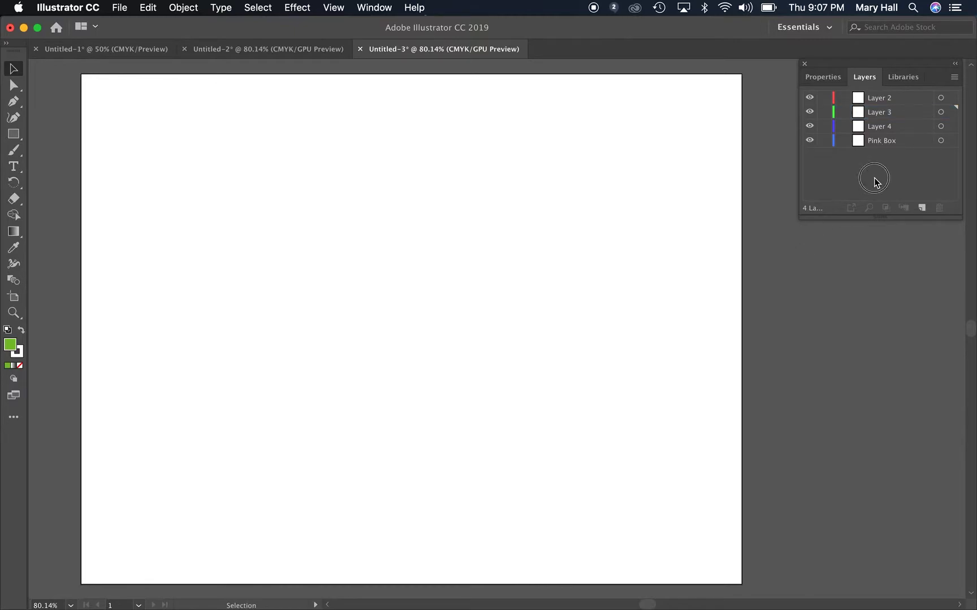
pyautogui.click(909, 109)
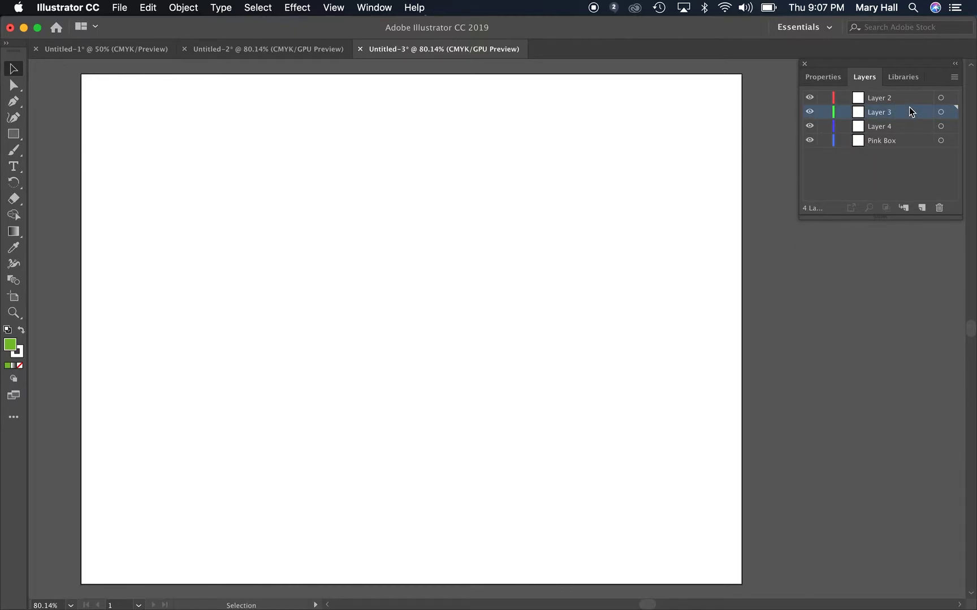
pyautogui.click(940, 209)
pyautogui.click(940, 208)
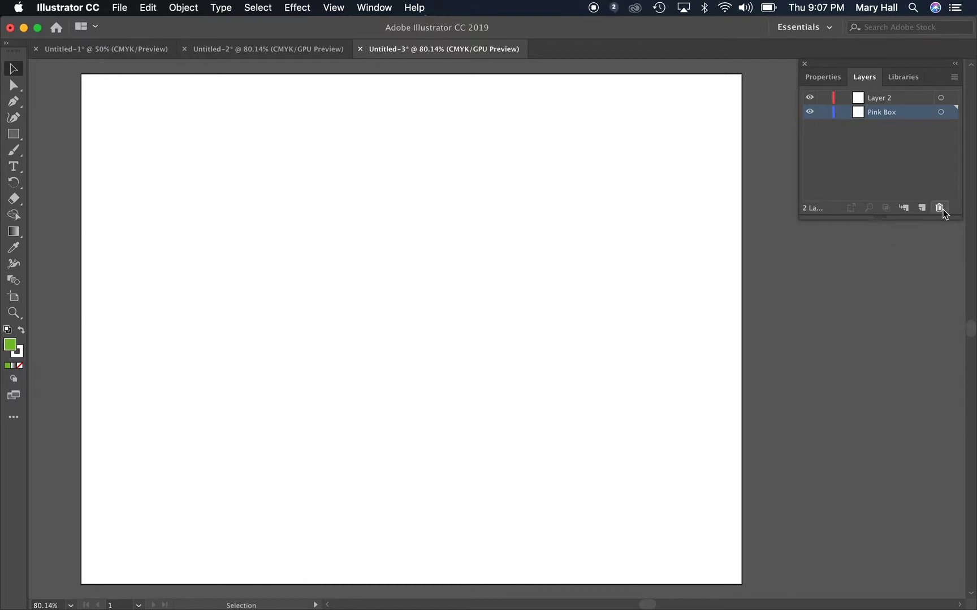
pyautogui.click(940, 209)
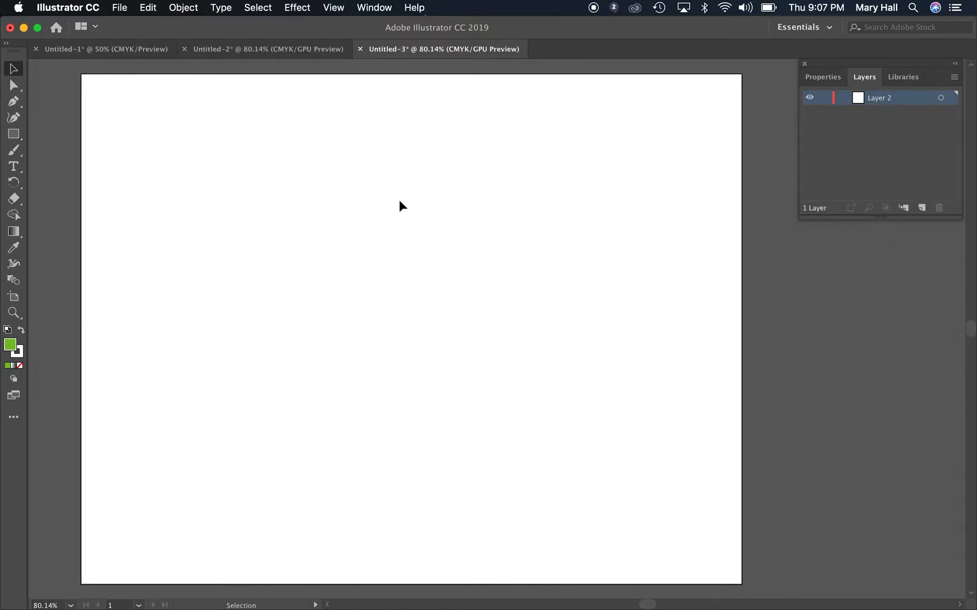
# Review the first item of the topic list in the Untitled-2 document and return to Untitled-3
pyautogui.click(283, 52)
pyautogui.click(174, 104)
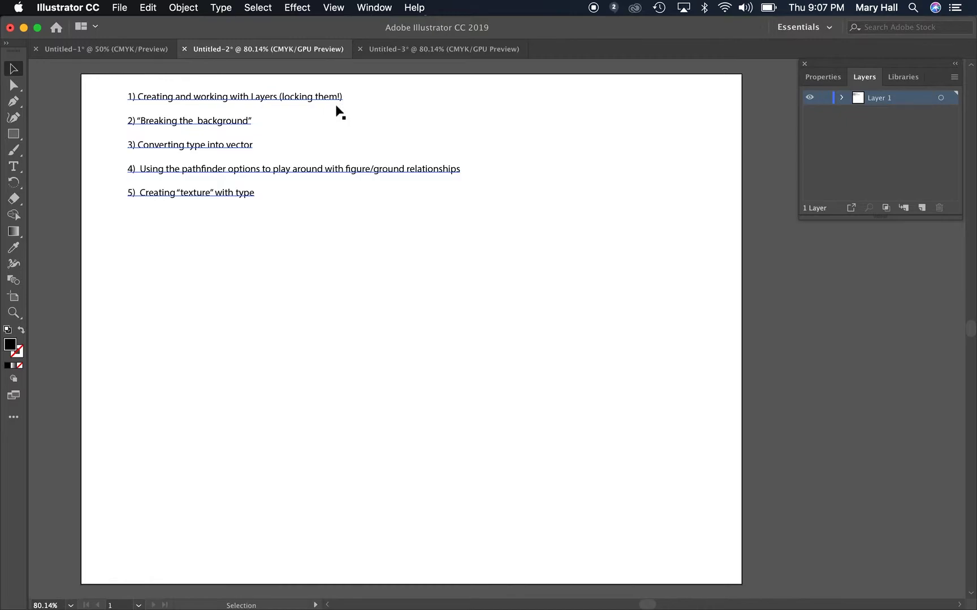
pyautogui.click(427, 56)
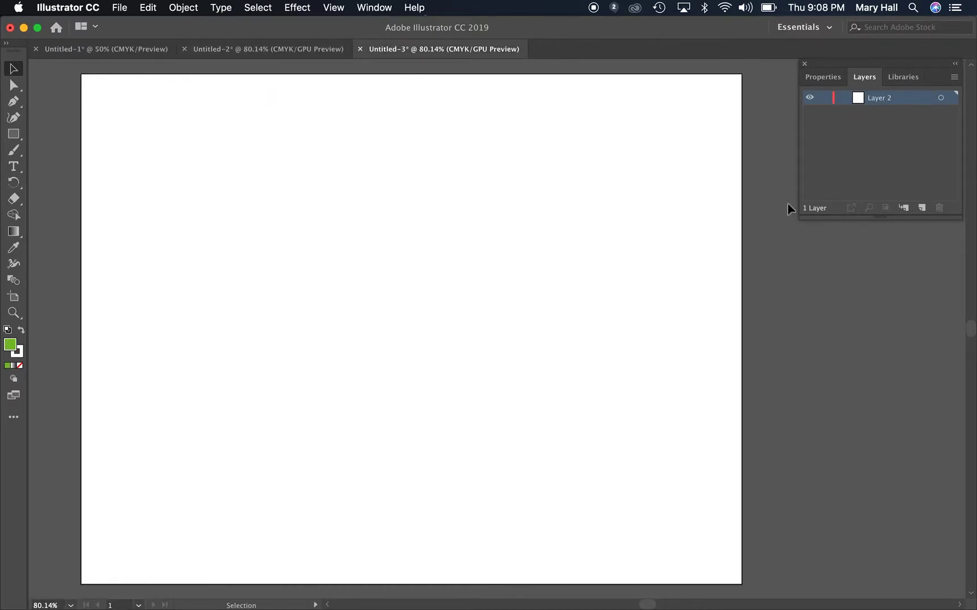
# Add two new empty layers above Layer 2
pyautogui.click(922, 208)
pyautogui.click(920, 207)
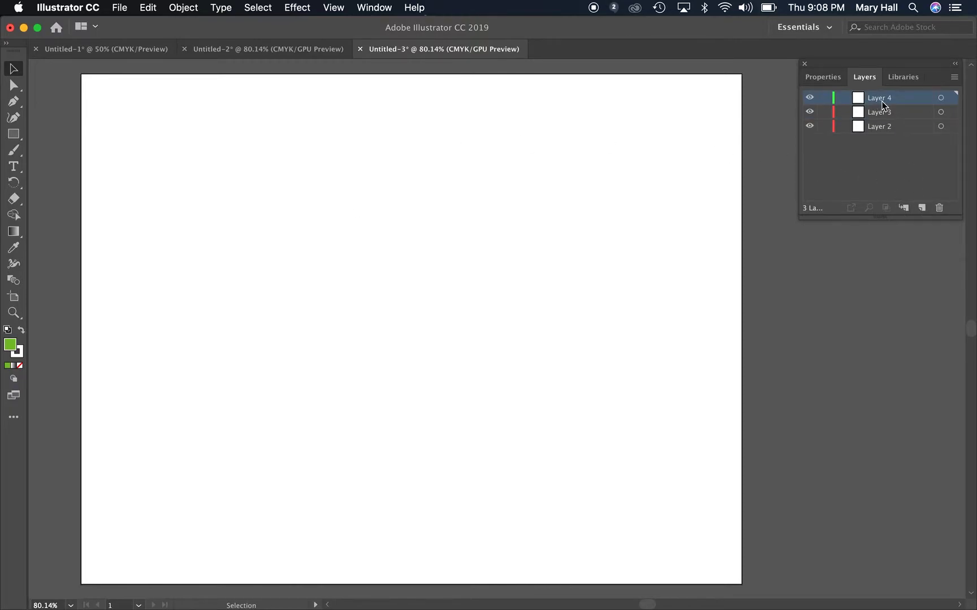
pyautogui.click(811, 112)
# Check the "Breaking the background" topic in the Untitled-2 list and come back to Untitled-3
pyautogui.click(258, 47)
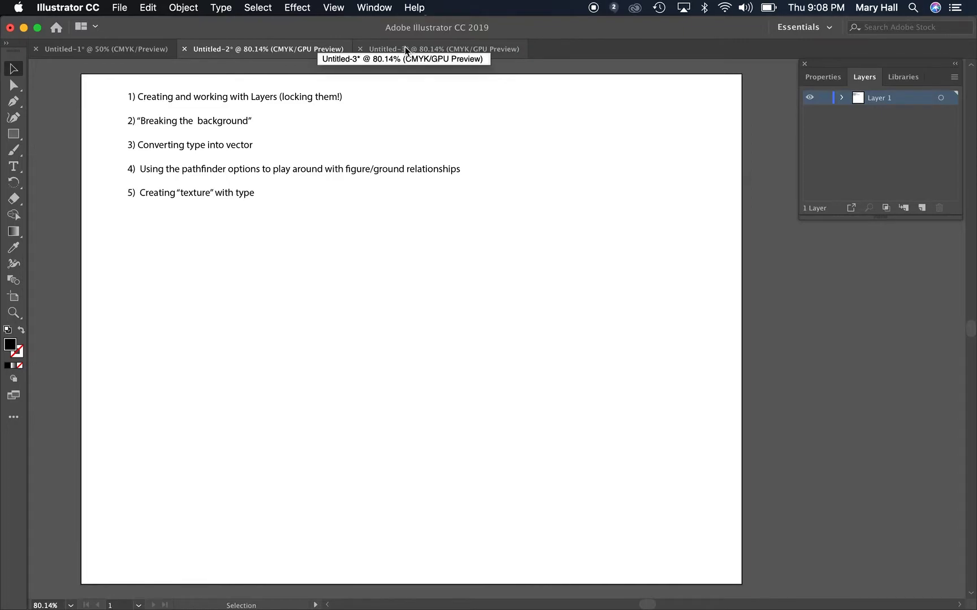
pyautogui.click(441, 51)
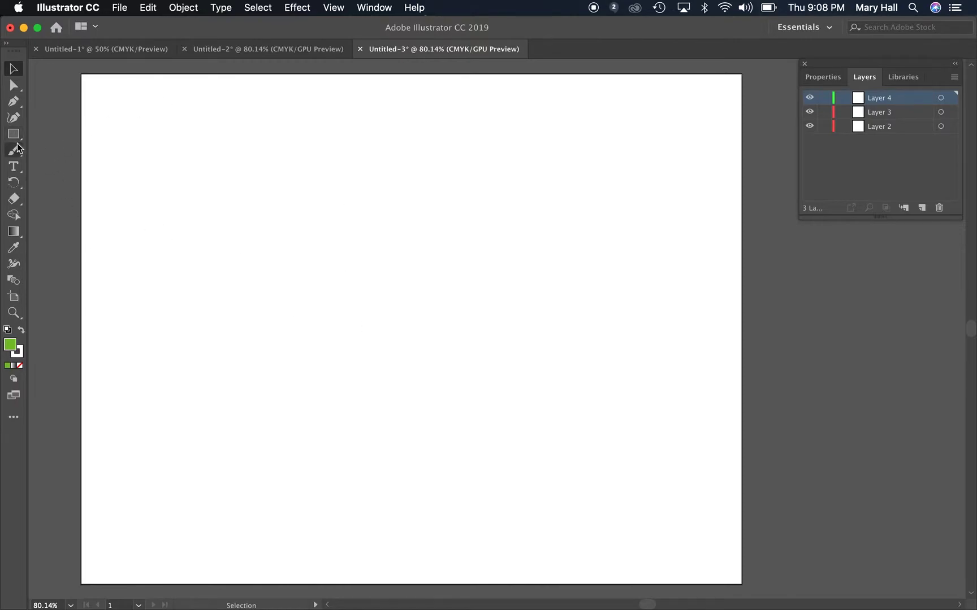
# Set up the Pen tool with a black fill (000000) and no stroke
pyautogui.click(13, 103)
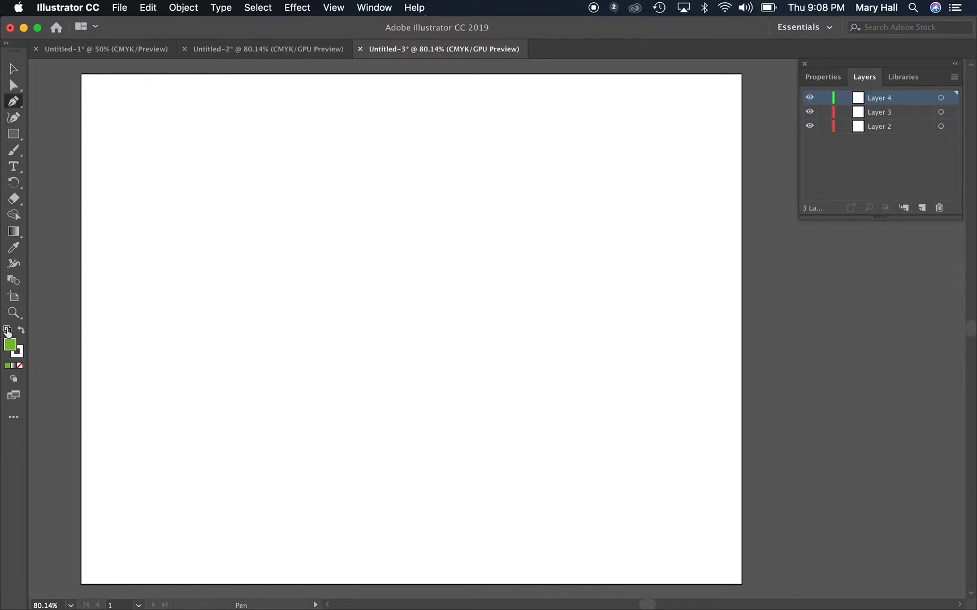
pyautogui.doubleClick(12, 352)
pyautogui.moveTo(473, 283); pyautogui.dragTo(406, 447)
pyautogui.click(731, 271)
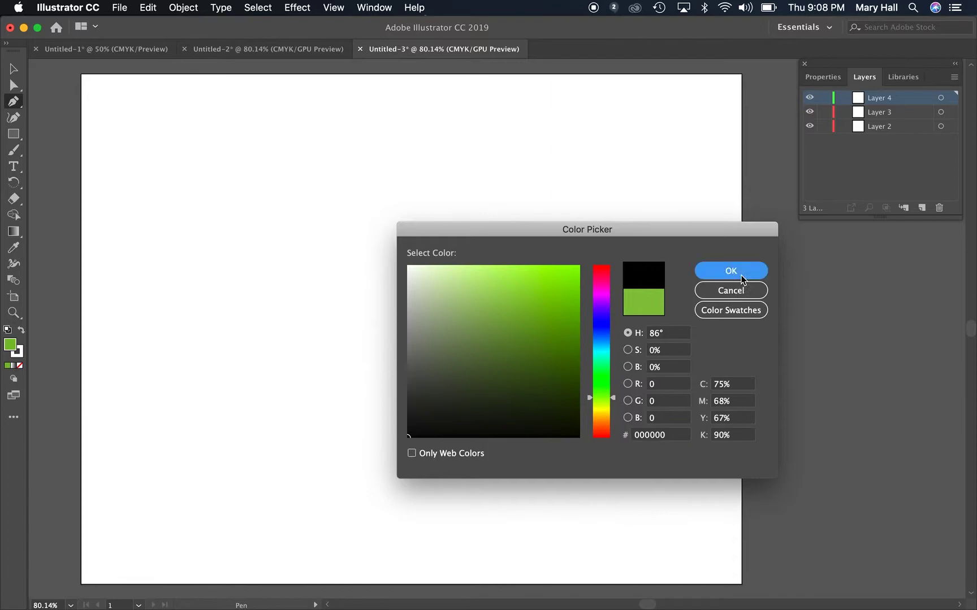
pyautogui.click(21, 350)
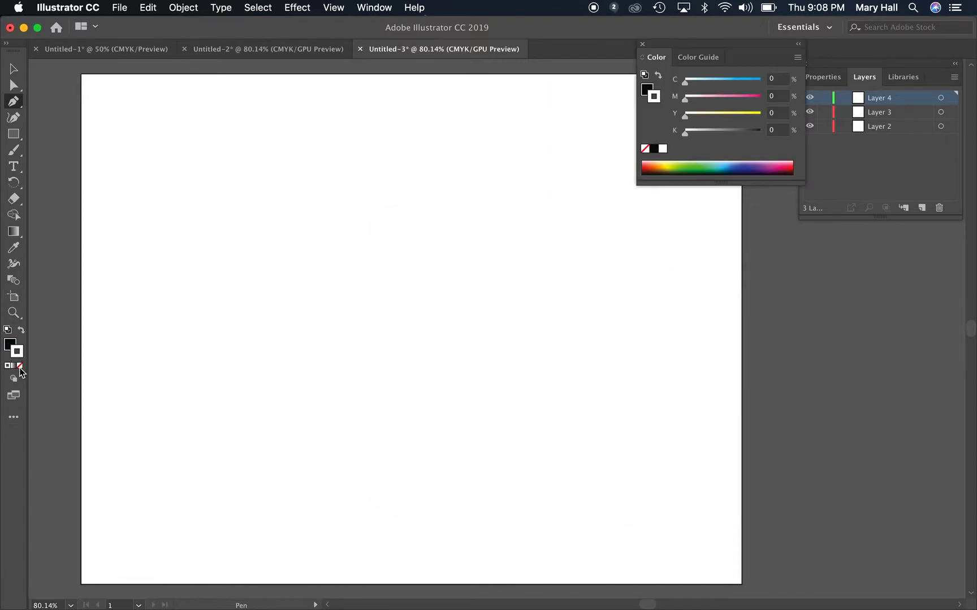
pyautogui.click(645, 149)
# Draw a flowing curved path on Layer 4 down through the artboard, past its lower edge and up outside its right side
pyautogui.click(534, 191)
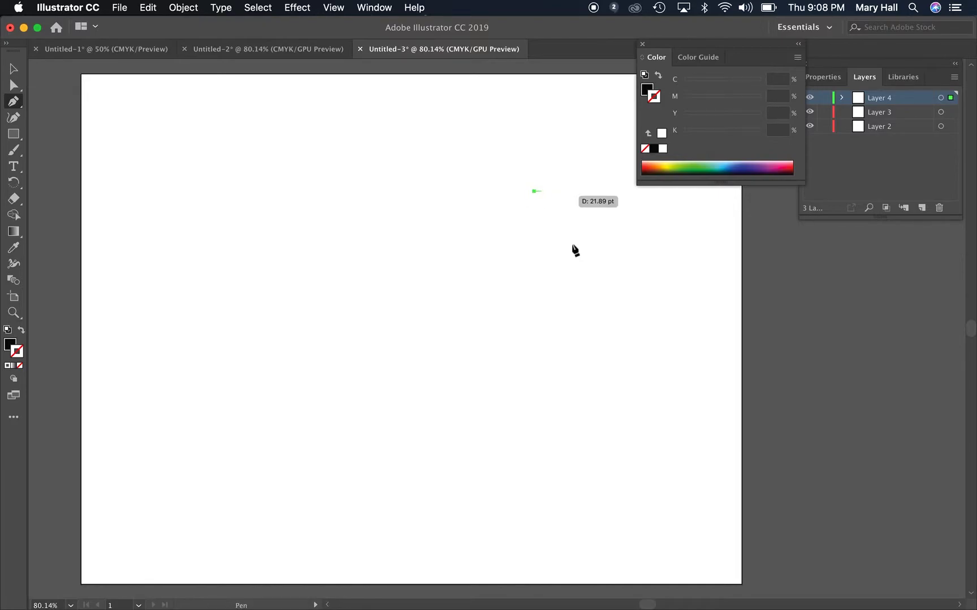
pyautogui.moveTo(552, 398); pyautogui.dragTo(673, 426)
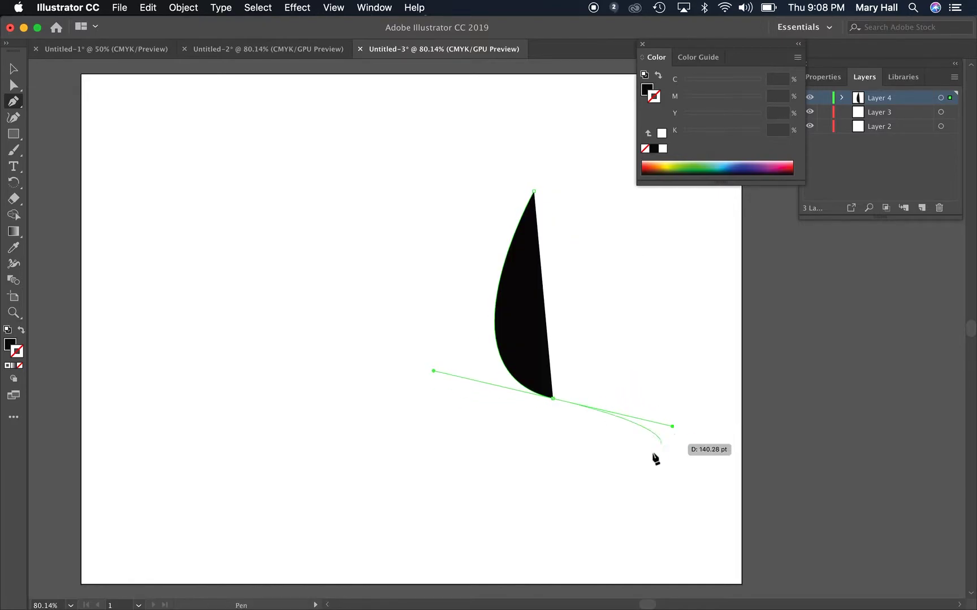
pyautogui.moveTo(353, 505); pyautogui.dragTo(245, 592)
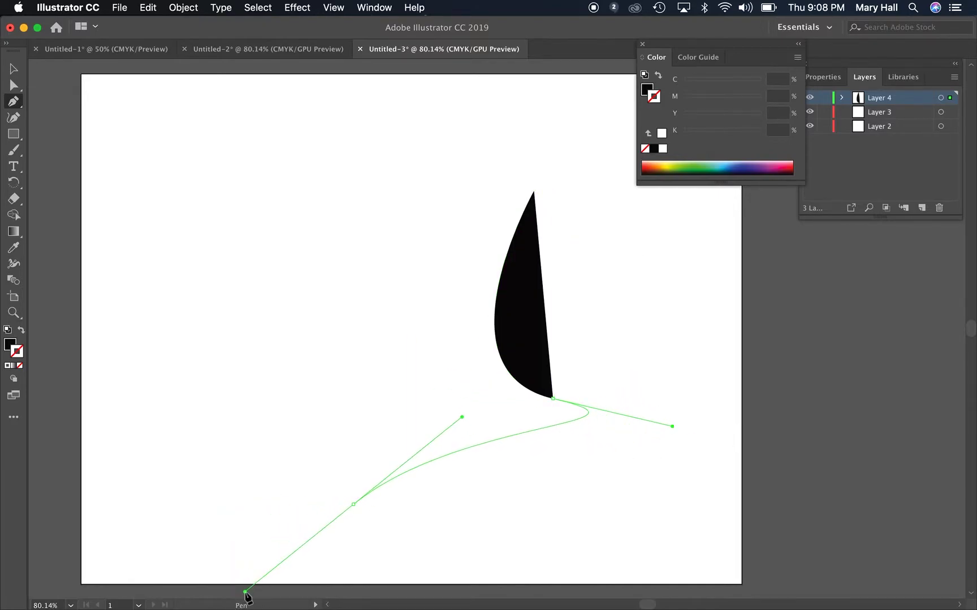
pyautogui.click(368, 589)
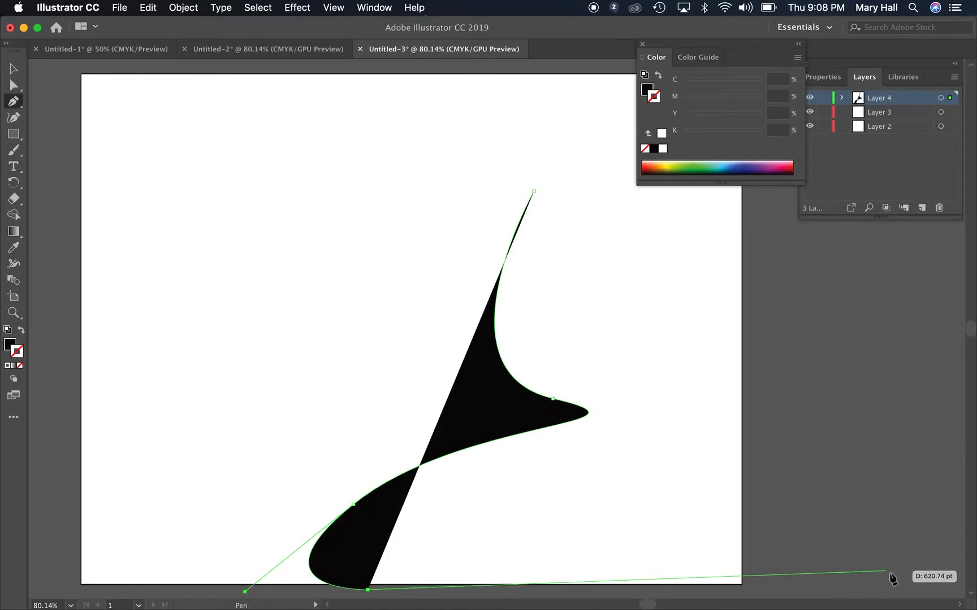
pyautogui.click(844, 596)
pyautogui.click(795, 251)
# Continue the path above the artboard toward its upper-left corner and close it with a curved segment at the starting point
pyautogui.scroll(3, 797, 254)
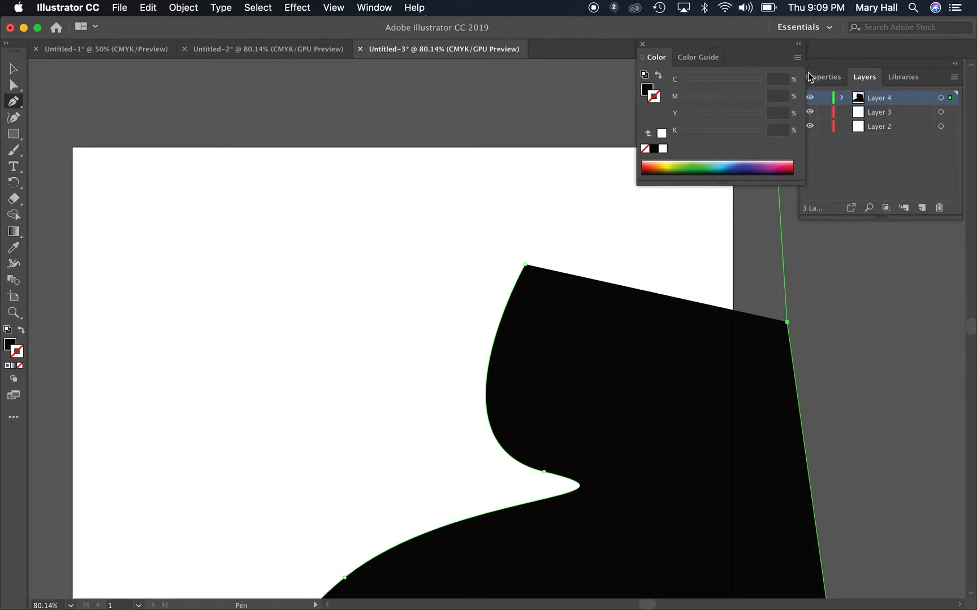
pyautogui.click(643, 44)
pyautogui.click(756, 102)
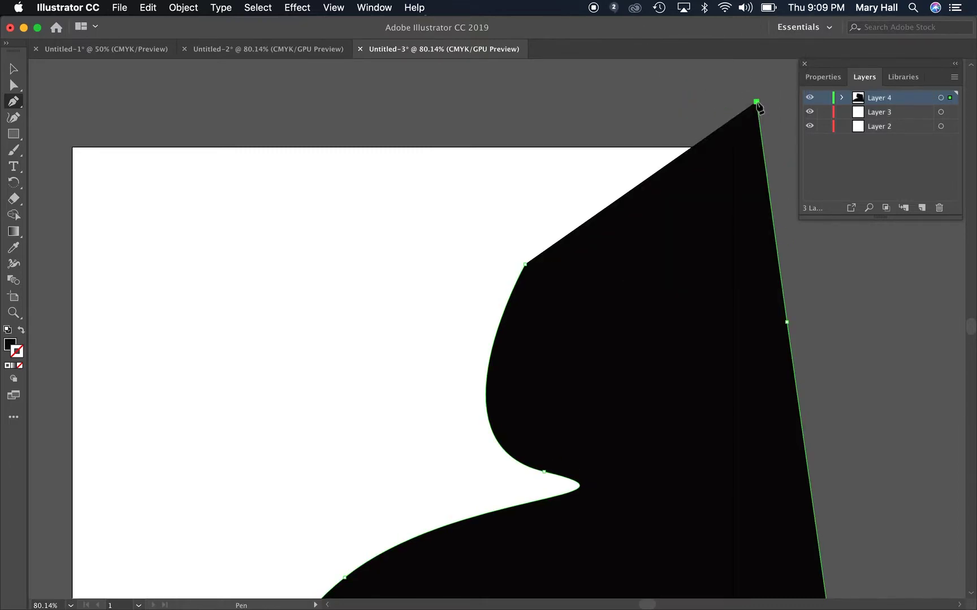
pyautogui.click(107, 102)
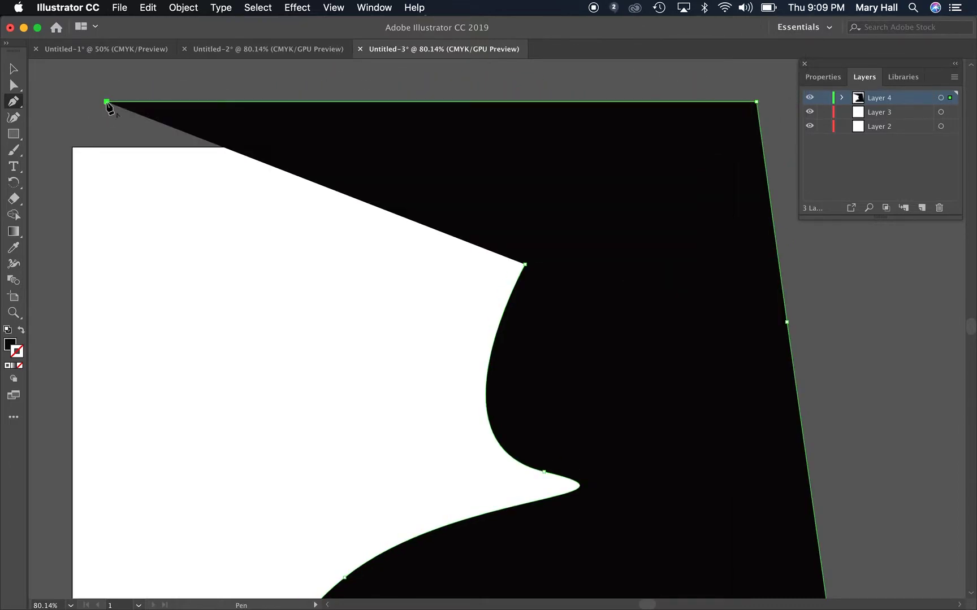
pyautogui.moveTo(525, 264); pyautogui.dragTo(768, 192)
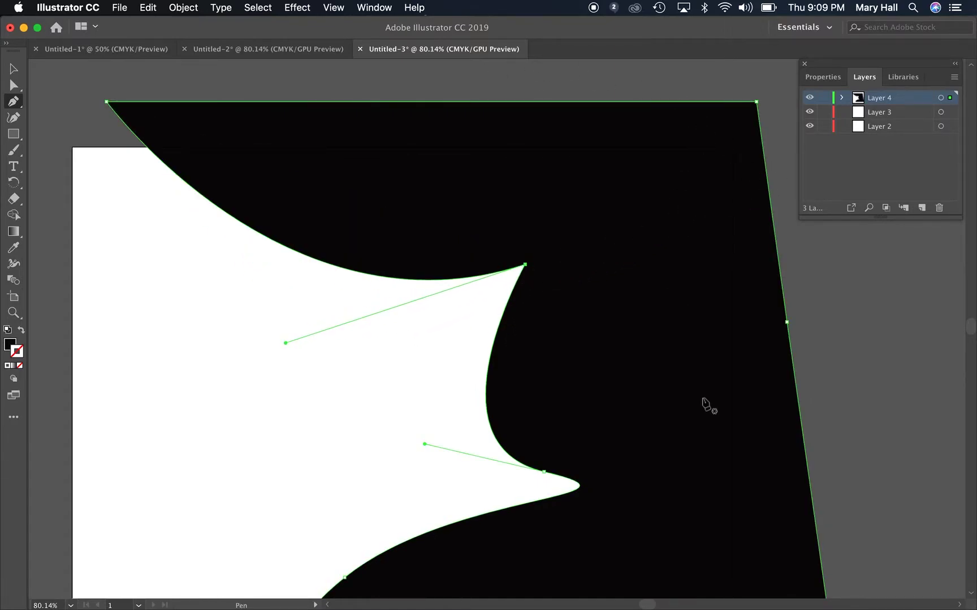
pyautogui.scroll(2, 587, 321)
pyautogui.scroll(-8, 588, 320)
pyautogui.hscroll(-2, 588, 320)
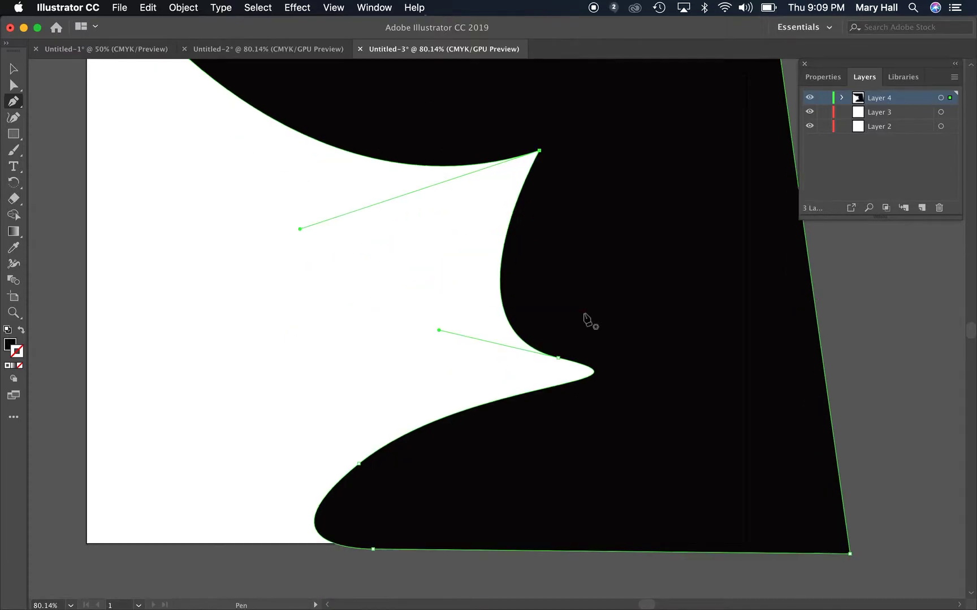
pyautogui.scroll(3, 588, 321)
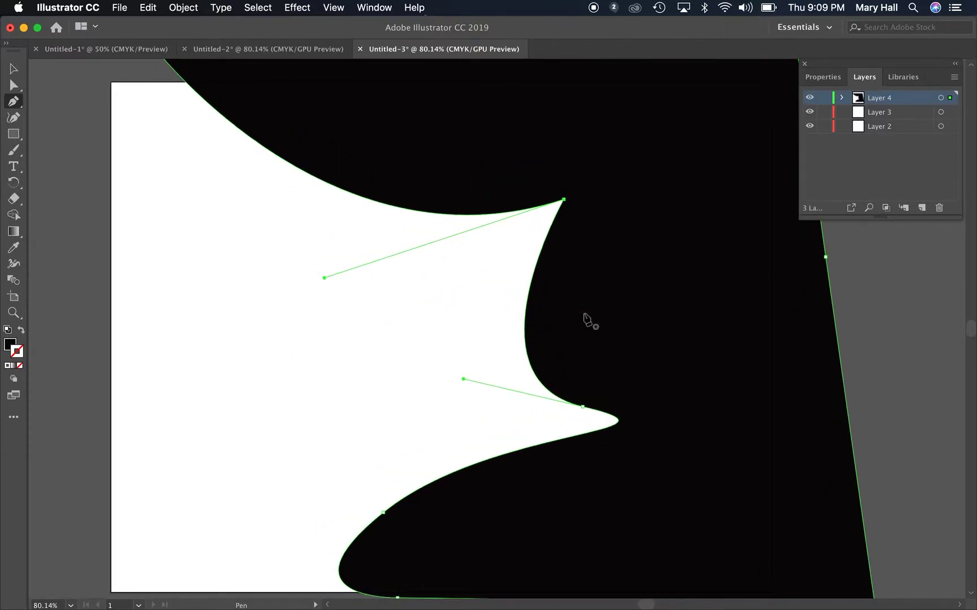
# Shift the black shape slightly down and to the right with the Selection tool
pyautogui.click(14, 69)
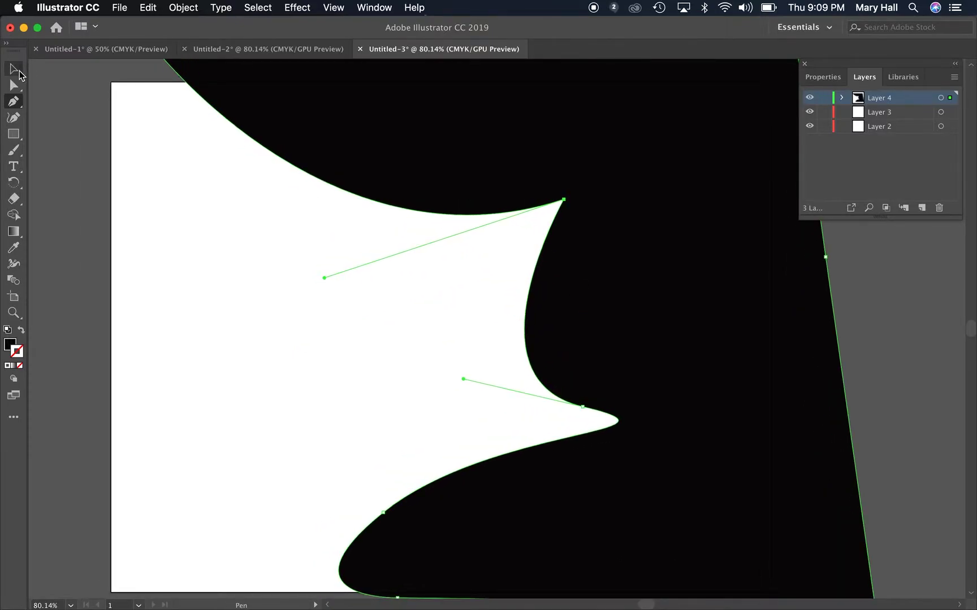
pyautogui.rightClick(101, 261)
pyautogui.click(67, 256)
pyautogui.moveTo(592, 286); pyautogui.dragTo(593, 295)
pyautogui.click(936, 351)
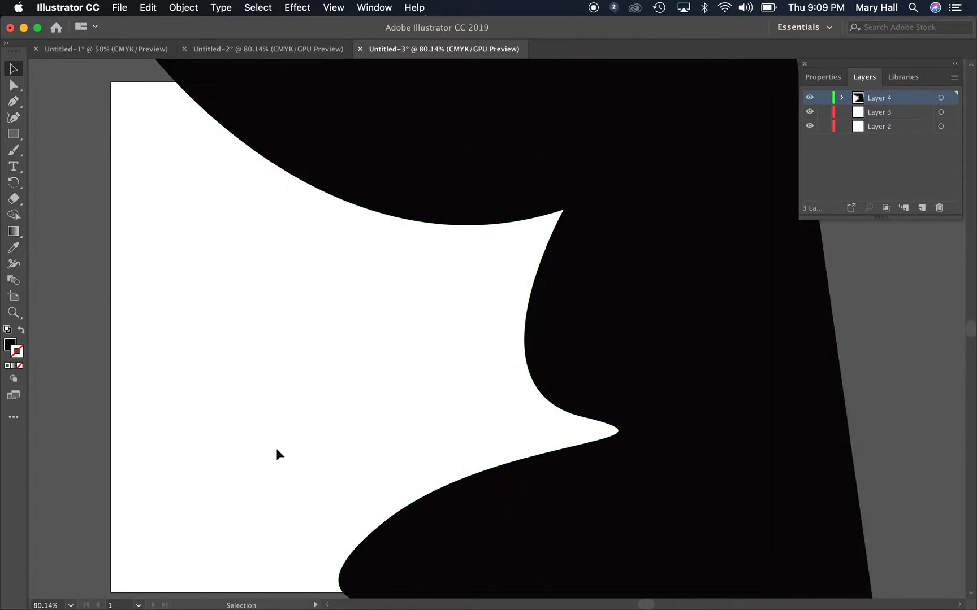
pyautogui.moveTo(632, 201)
pyautogui.mouseDown()
pyautogui.moveTo(600, 211)
pyautogui.moveTo(642, 198)
pyautogui.mouseUp()
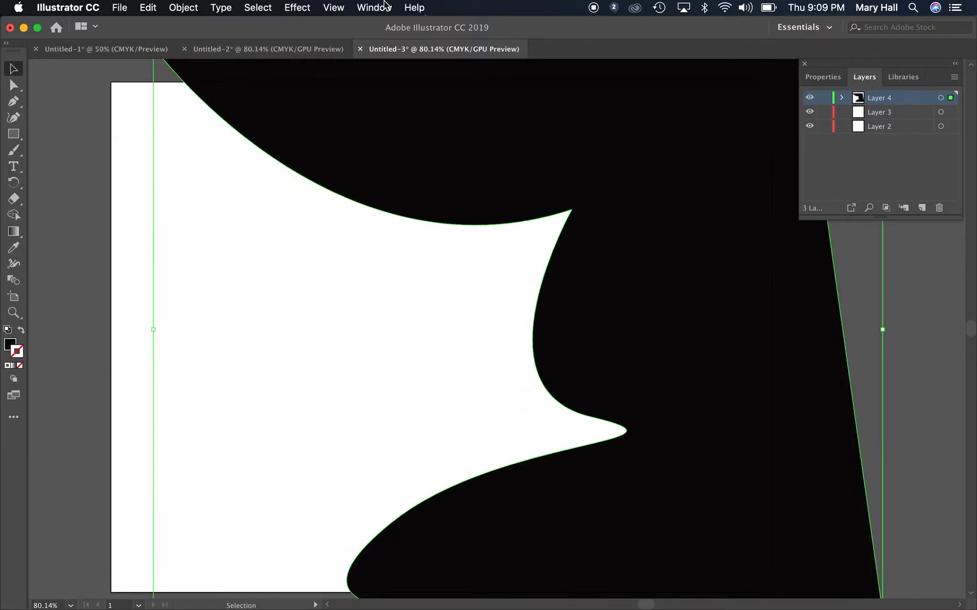
# Preview the cropped artboard in Presentation Mode and return to the normal view
pyautogui.press('super+minus')
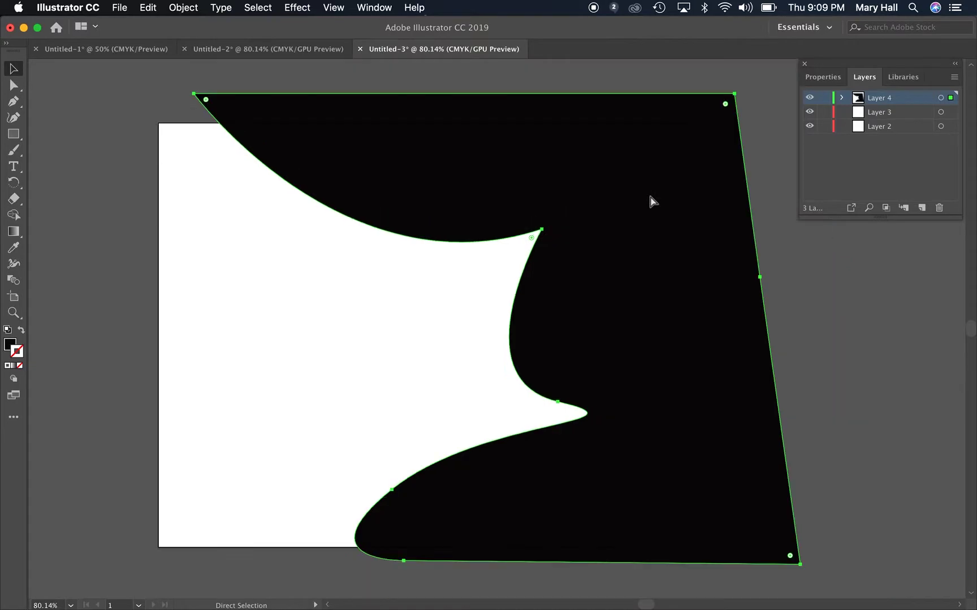
pyautogui.click(373, 7)
pyautogui.moveTo(343, 7)
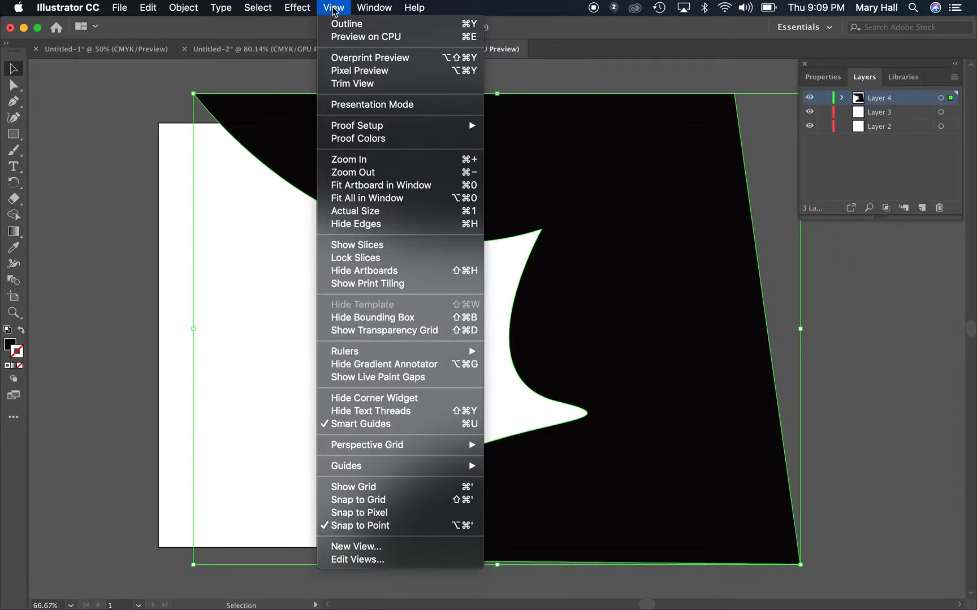
pyautogui.click(382, 106)
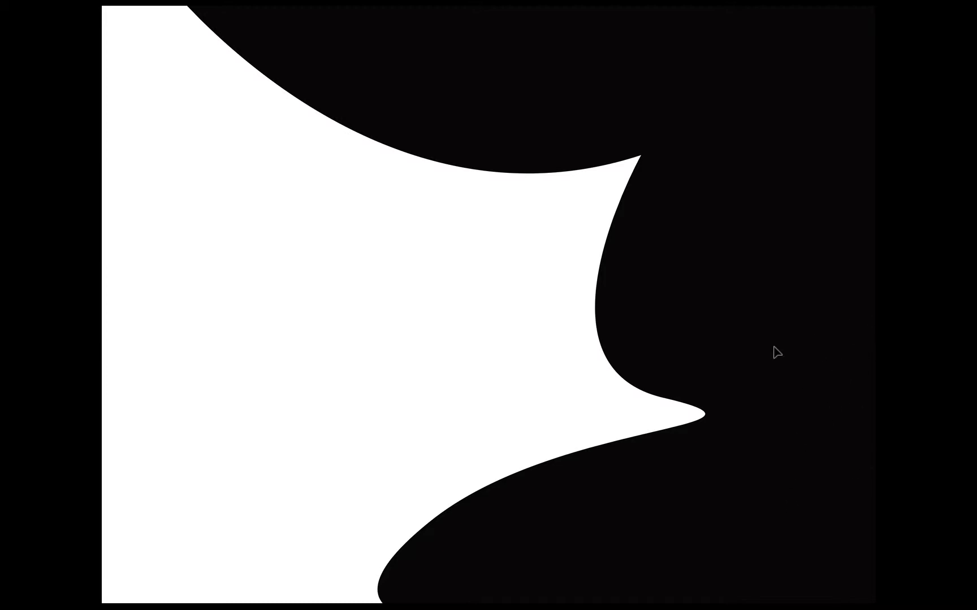
pyautogui.press('Escape')
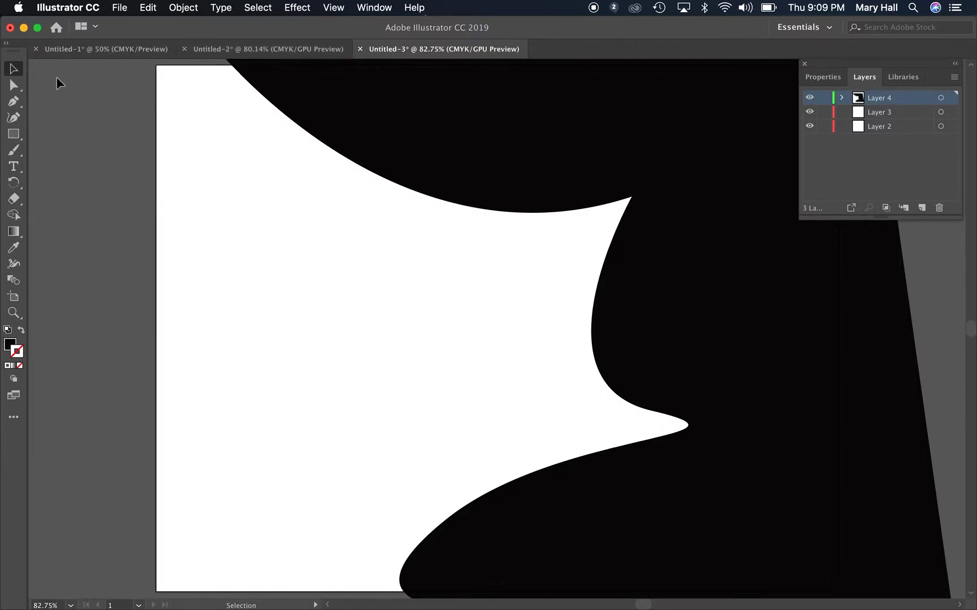
# Add the letter "a" as point type on the white area of the artboard
pyautogui.click(12, 167)
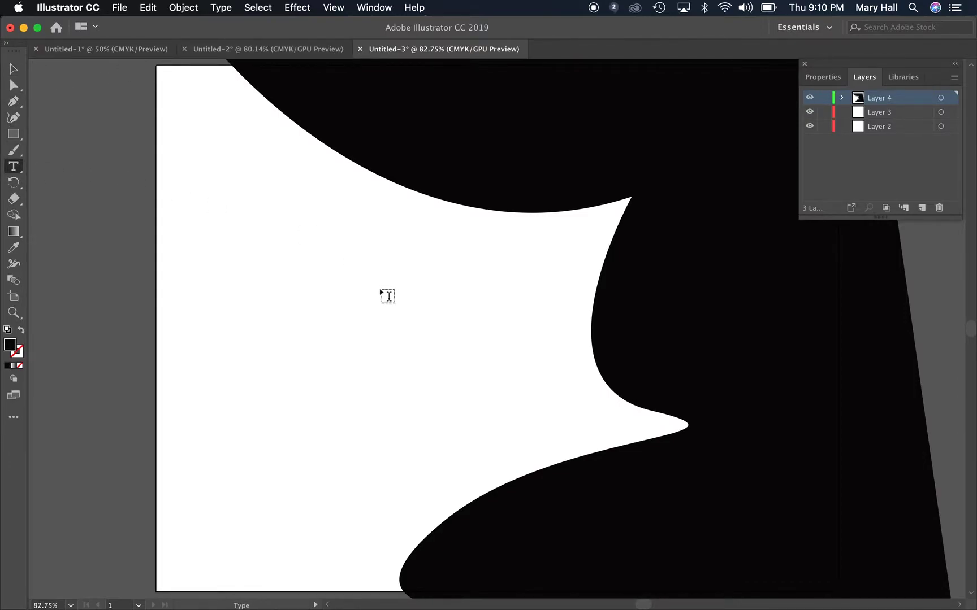
pyautogui.click(379, 275)
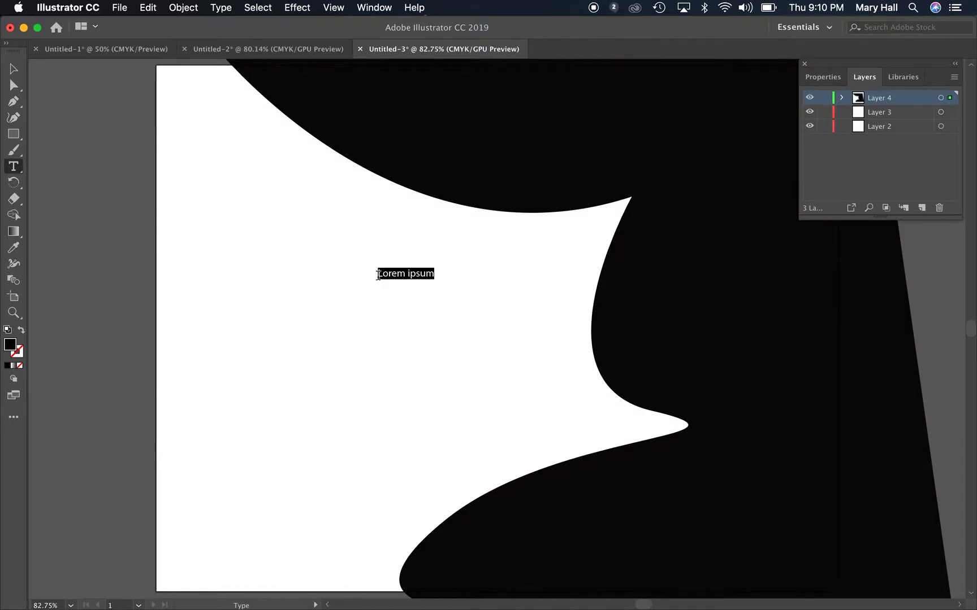
pyautogui.write('a')
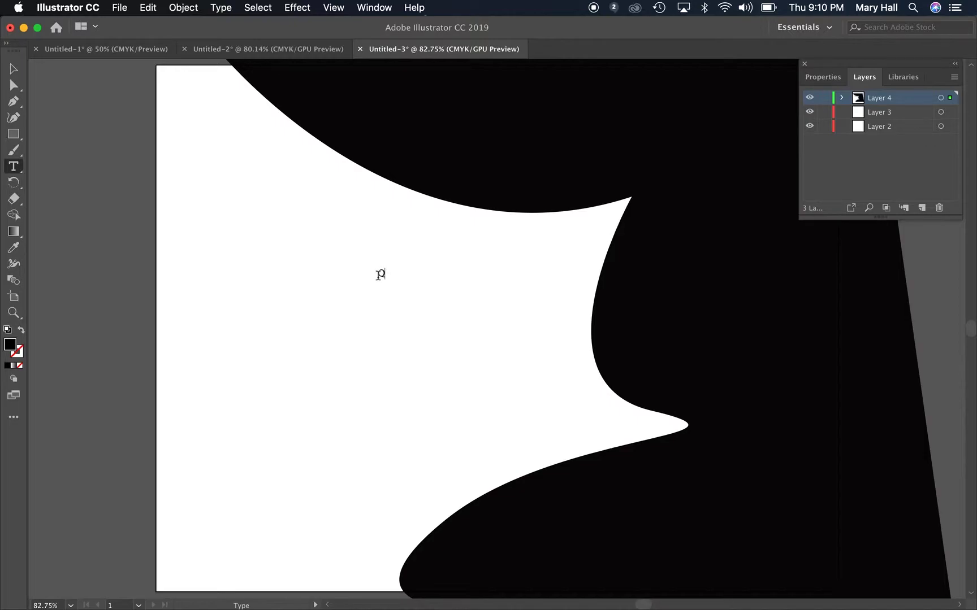
# Select the letter Q, show the Character settings, and set its font size to 72 pt
pyautogui.doubleClick(382, 273)
pyautogui.click(375, 8)
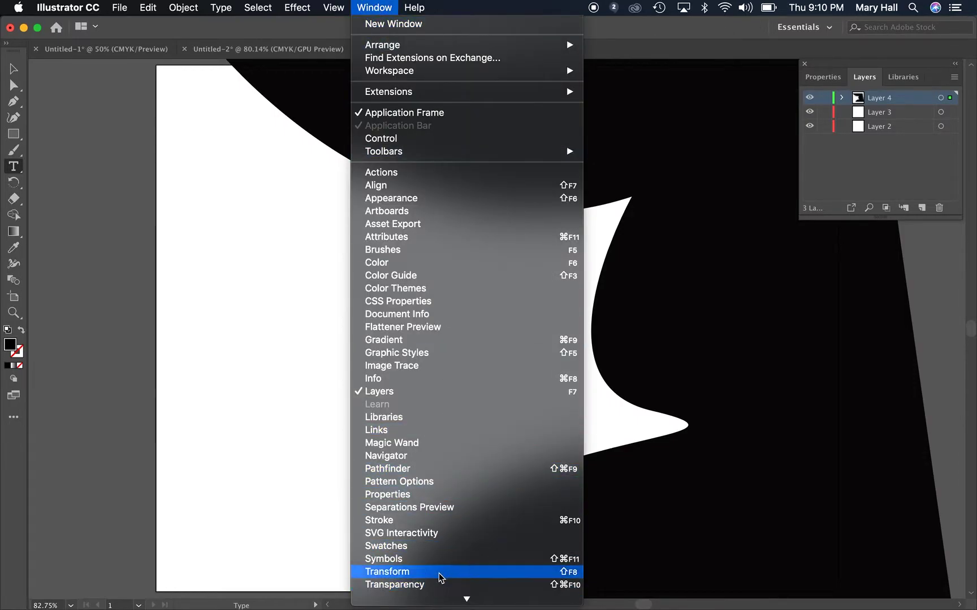
pyautogui.moveTo(464, 597)
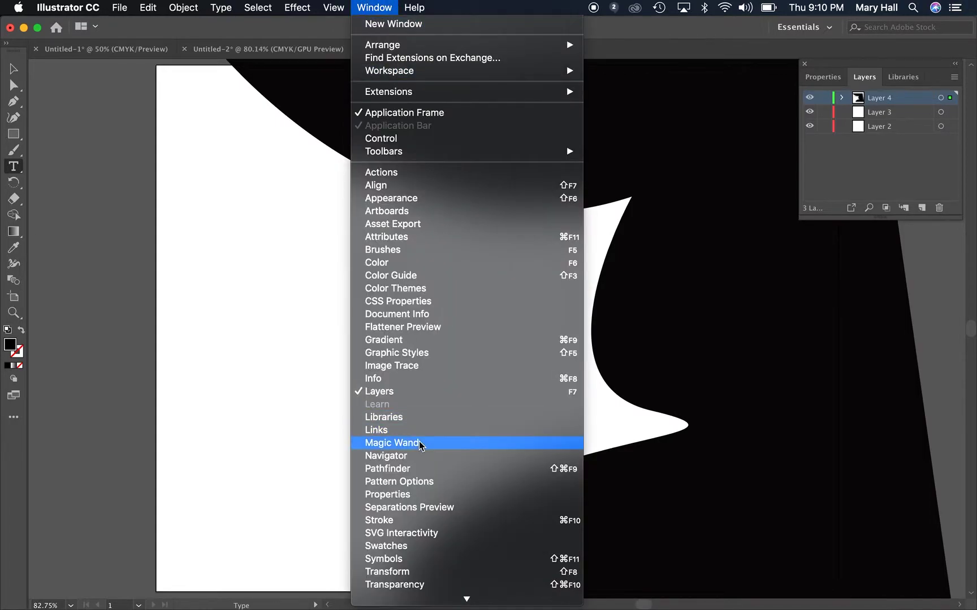
pyautogui.moveTo(466, 598)
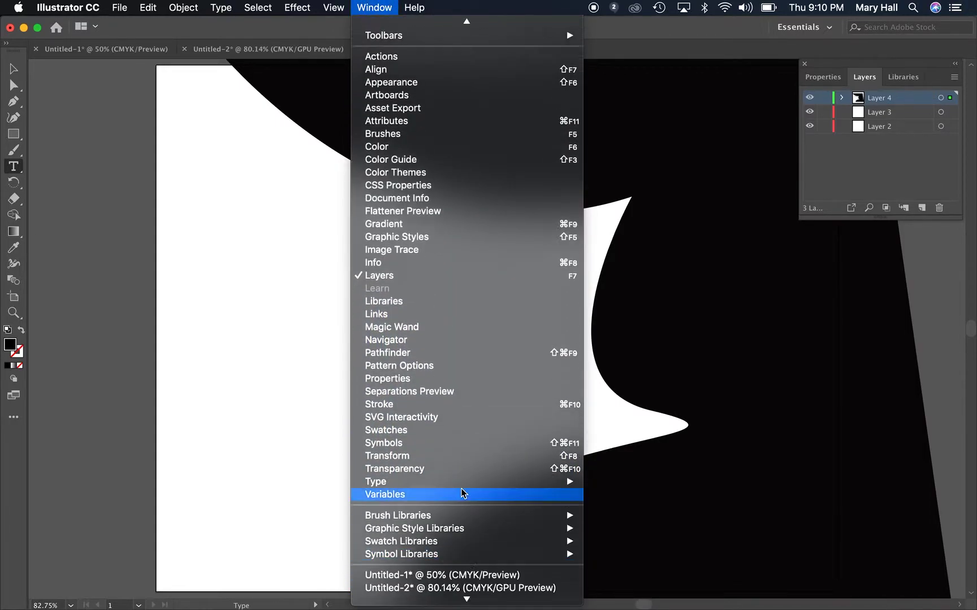
pyautogui.moveTo(468, 484)
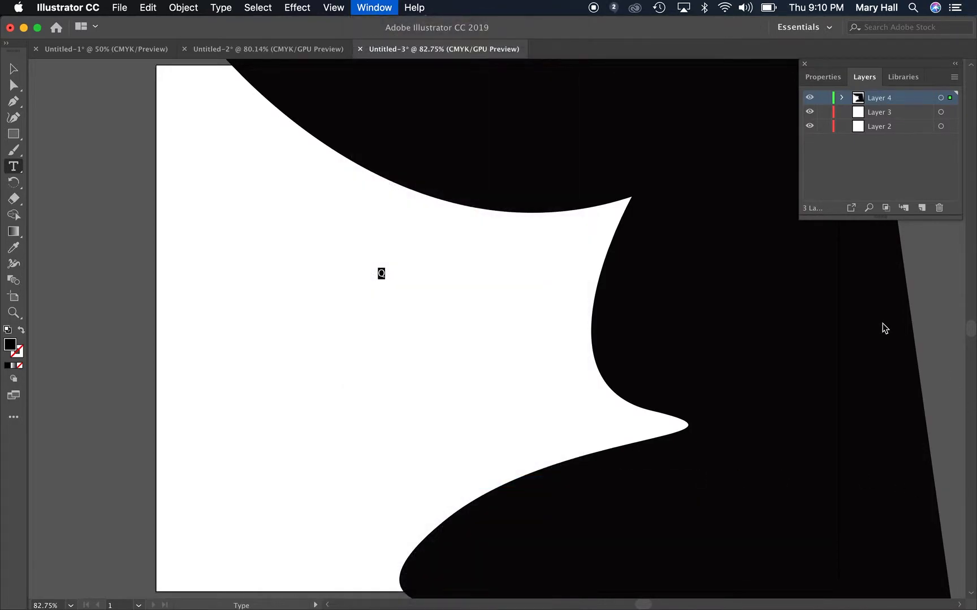
pyautogui.press('super+t')
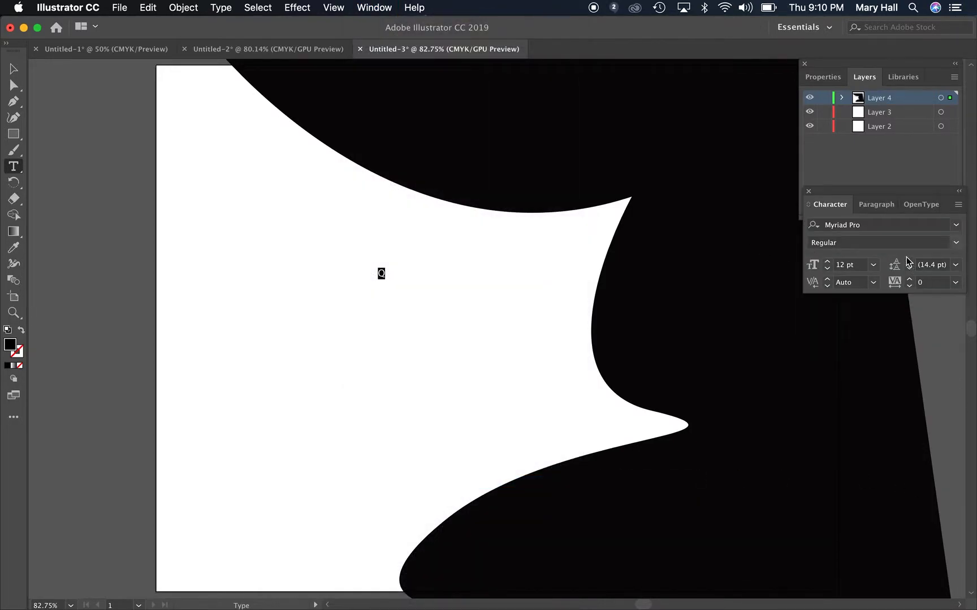
pyautogui.click(873, 268)
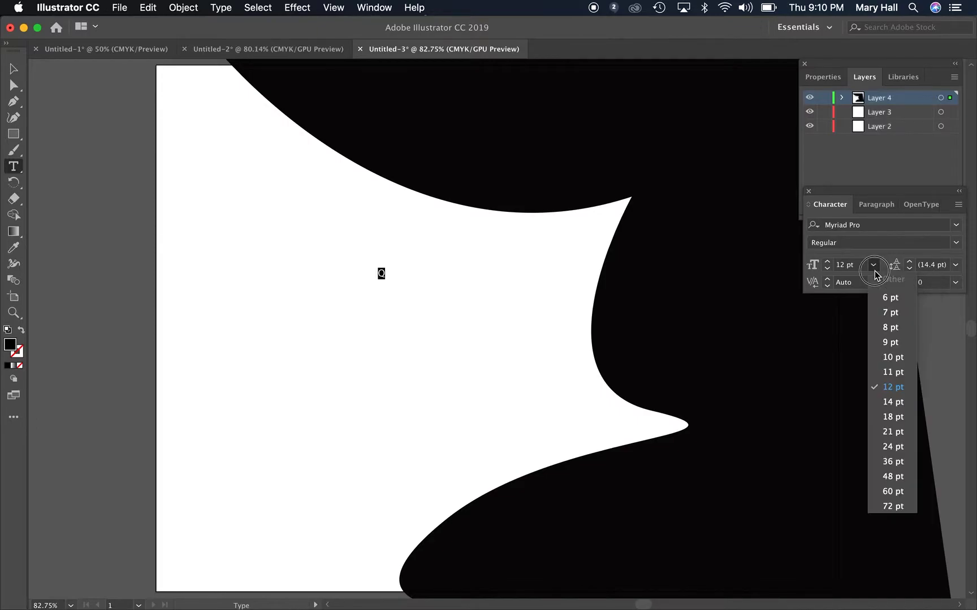
pyautogui.click(894, 506)
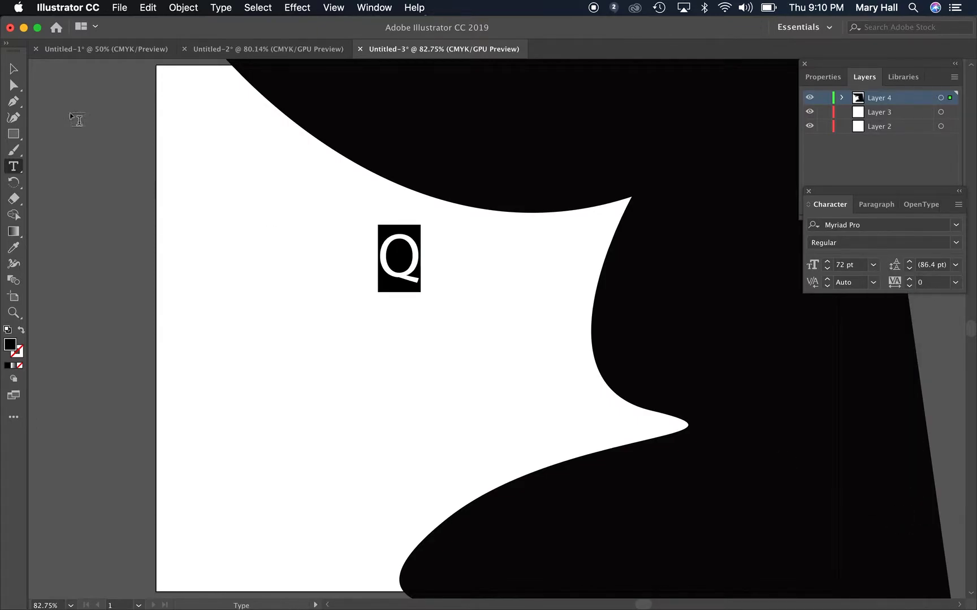
# Set the selected Q's font size to 400 pt
pyautogui.click(844, 268)
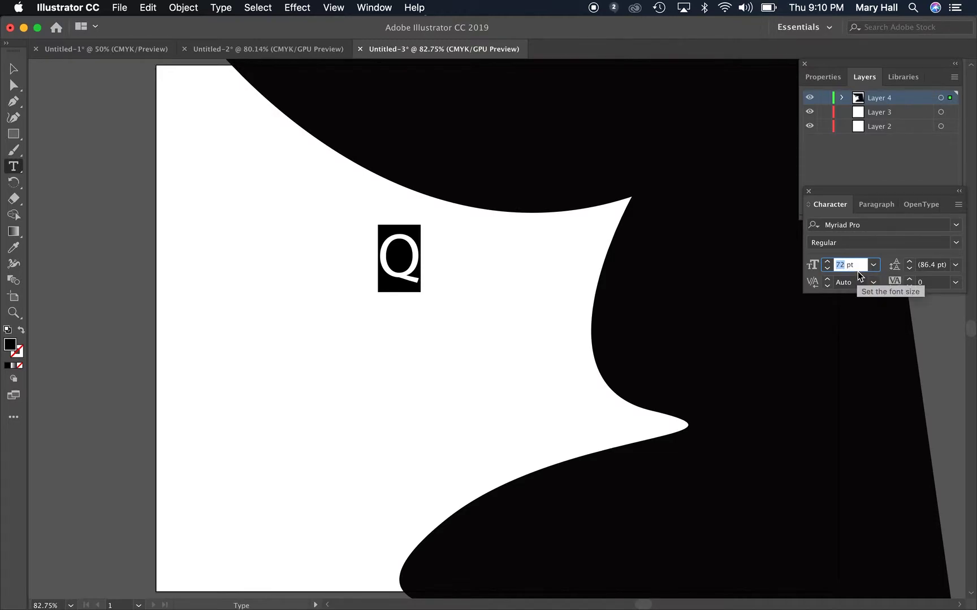
pyautogui.write('400')
pyautogui.press('Return')
pyautogui.click(837, 266)
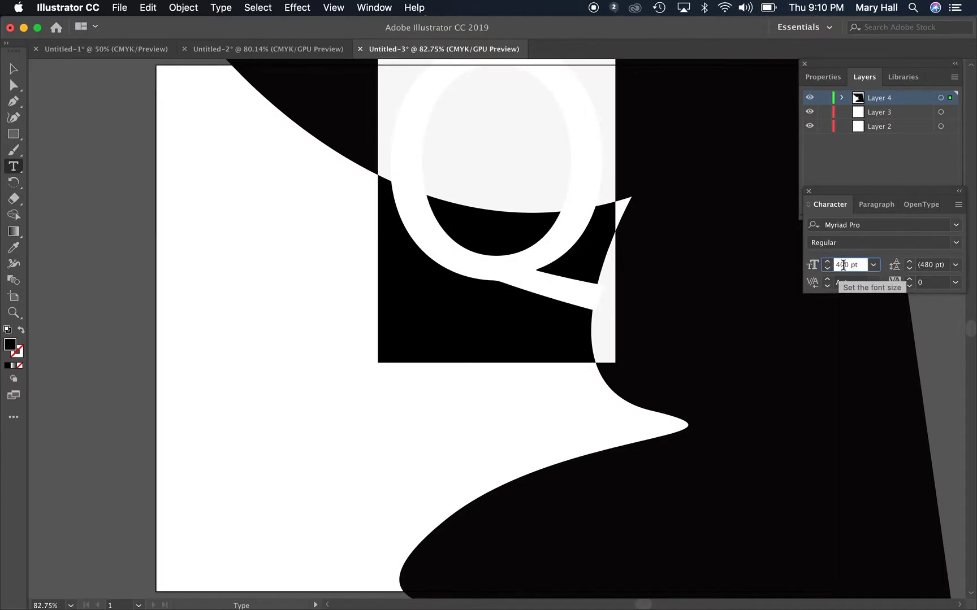
pyautogui.doubleClick(839, 266)
pyautogui.moveTo(840, 267); pyautogui.dragTo(834, 268)
pyautogui.click(833, 268)
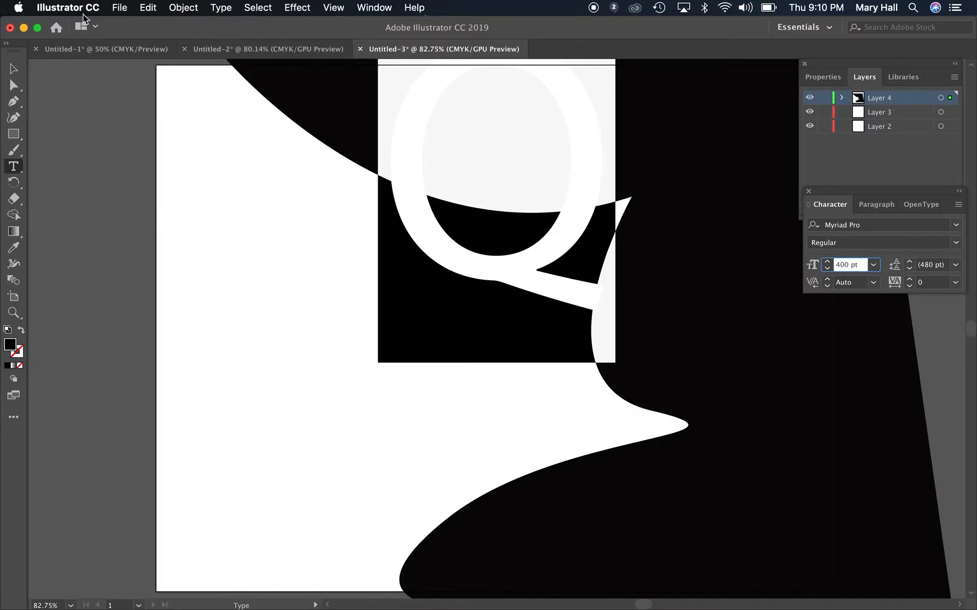
# Reposition the Q across the upper black curve and the white area, tilting it slightly counterclockwise
pyautogui.click(13, 68)
pyautogui.moveTo(508, 274); pyautogui.dragTo(406, 369)
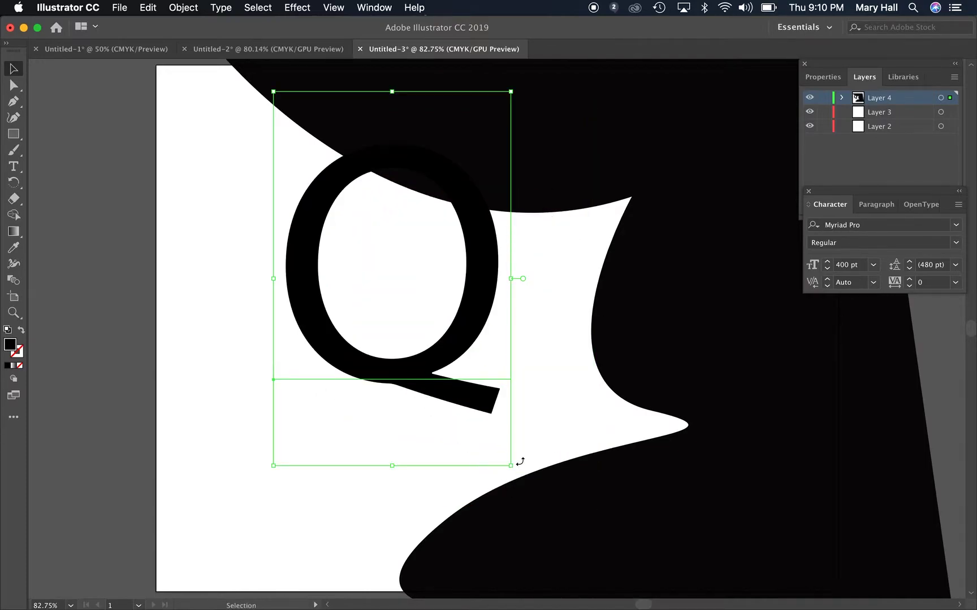
pyautogui.moveTo(519, 468); pyautogui.dragTo(499, 475)
pyautogui.moveTo(468, 327); pyautogui.dragTo(520, 305)
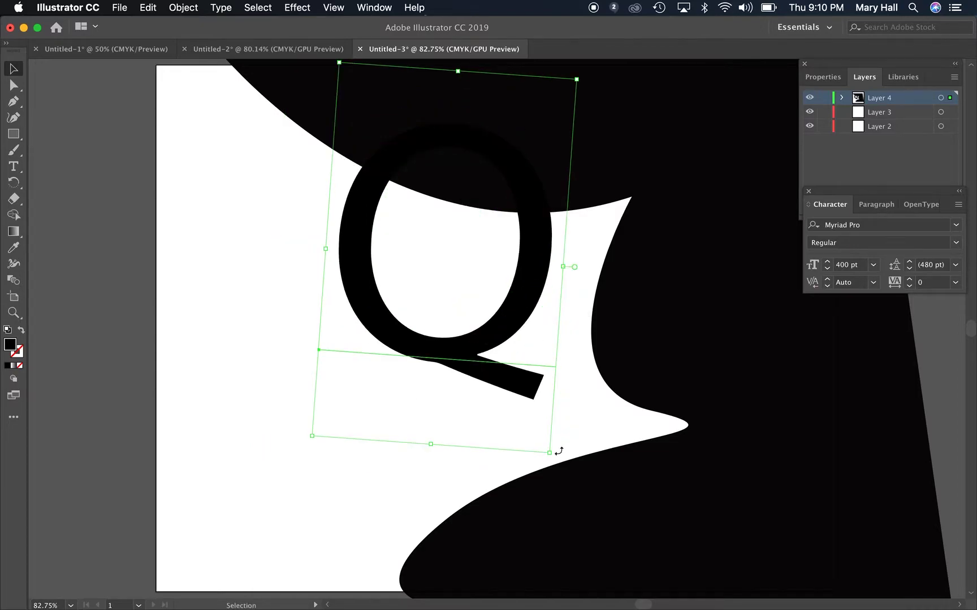
pyautogui.moveTo(555, 455); pyautogui.dragTo(575, 450)
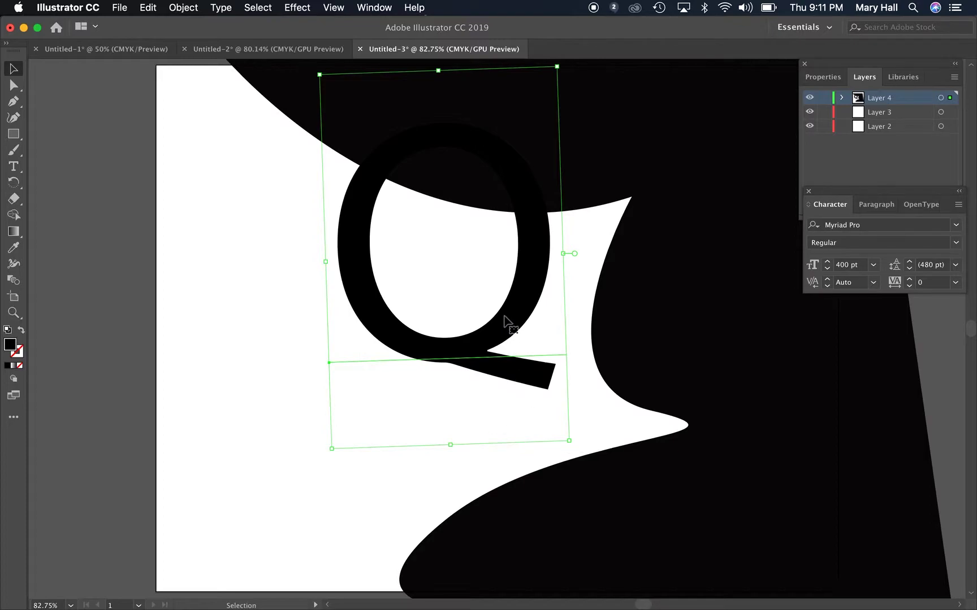
pyautogui.moveTo(506, 322); pyautogui.dragTo(512, 349)
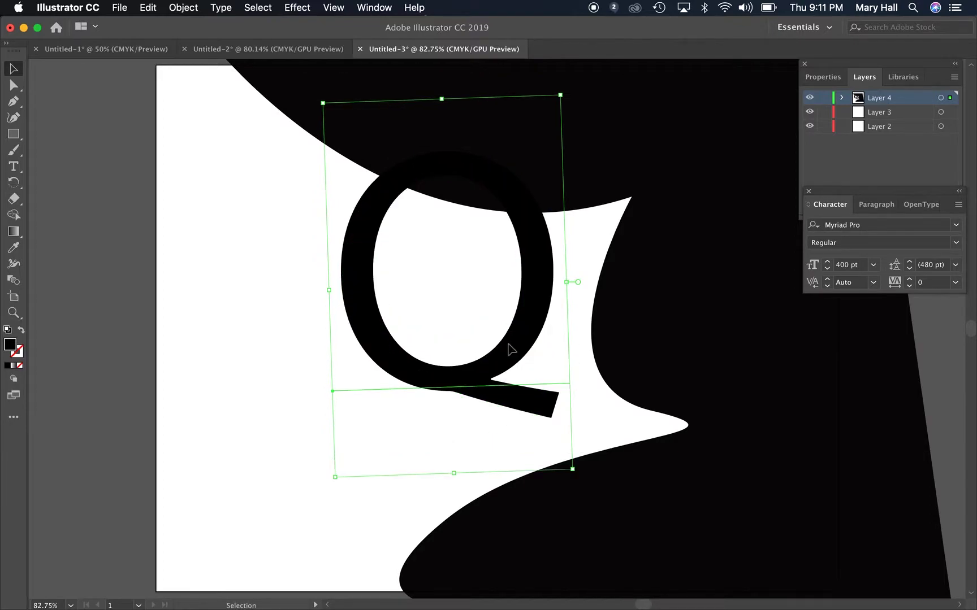
# Convert the Q to outlines and enlarge it slightly from its upper-left corner
pyautogui.click(217, 8)
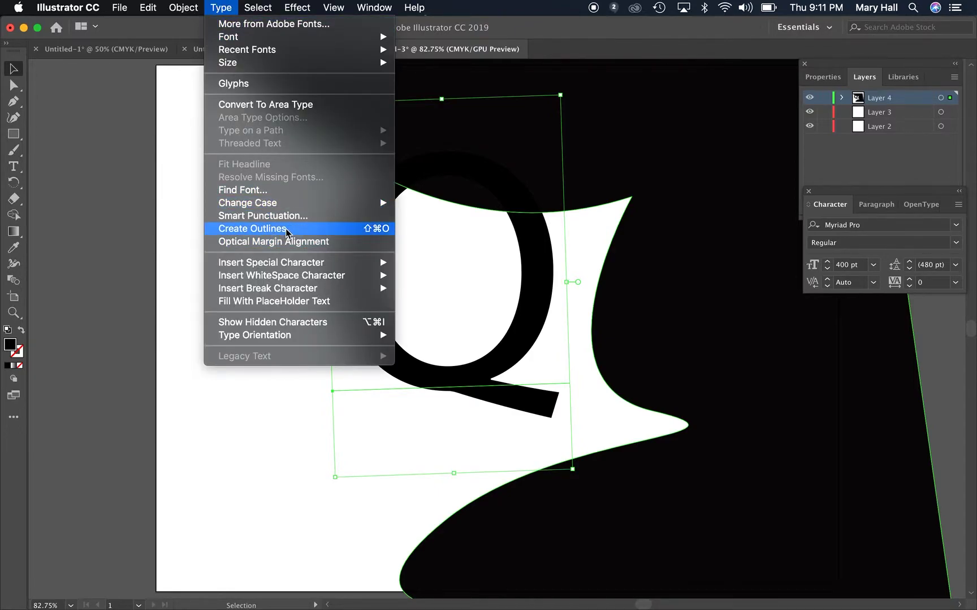
pyautogui.click(252, 228)
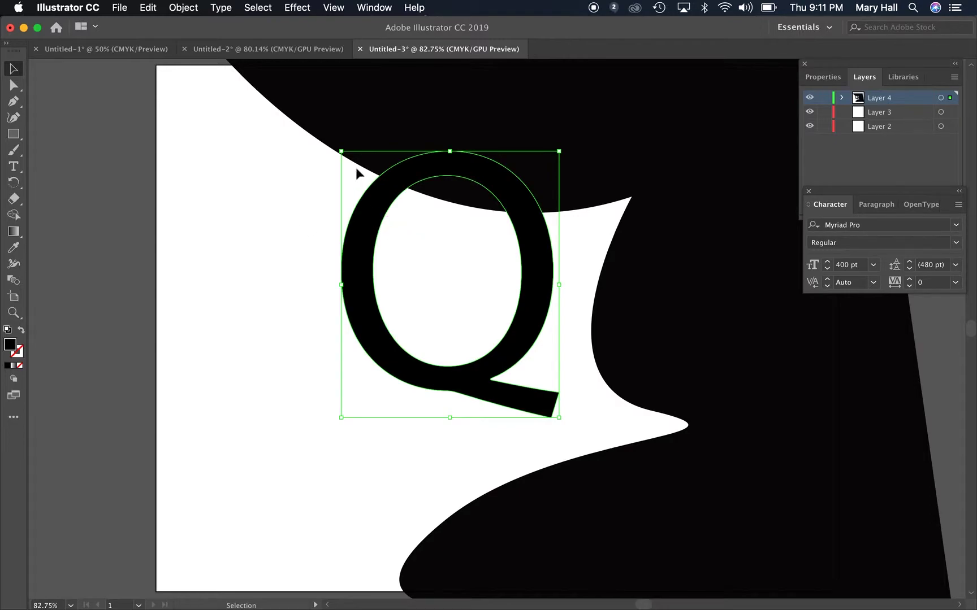
pyautogui.moveTo(341, 151); pyautogui.dragTo(271, 132)
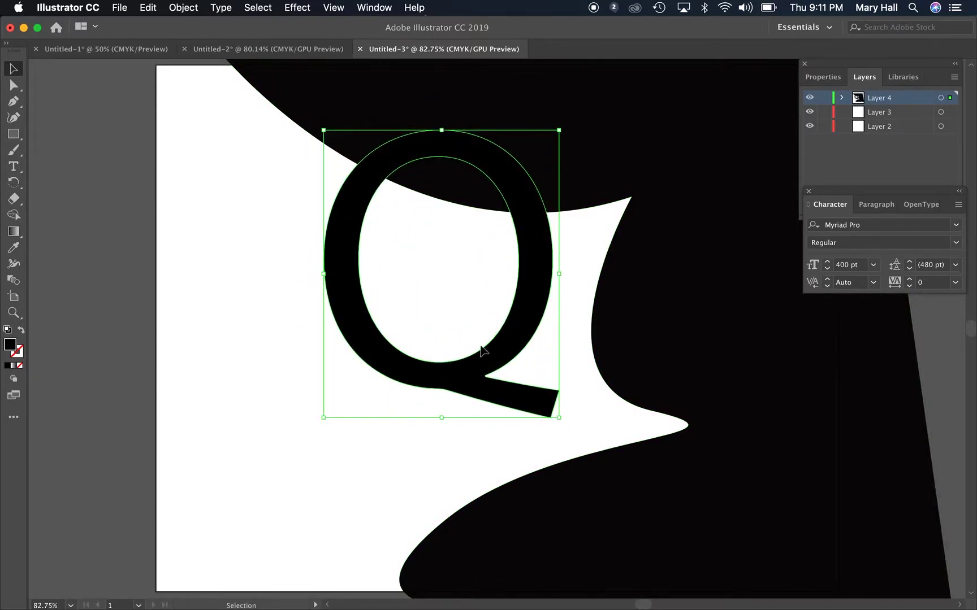
# Move the outlined Q around the black shape's edges, ending over the white point near the lower right
pyautogui.moveTo(524, 327); pyautogui.dragTo(547, 277)
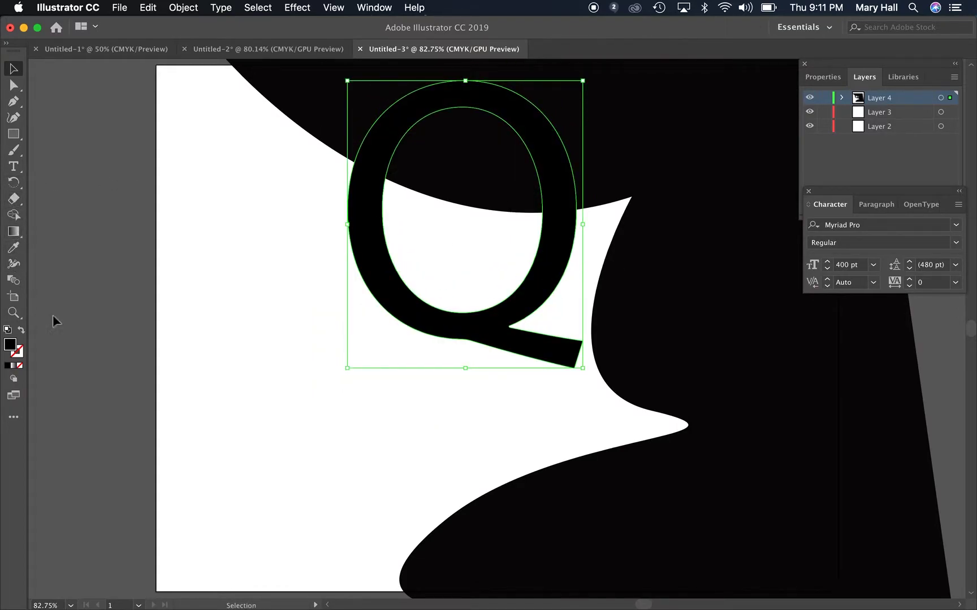
pyautogui.moveTo(537, 287); pyautogui.dragTo(516, 324)
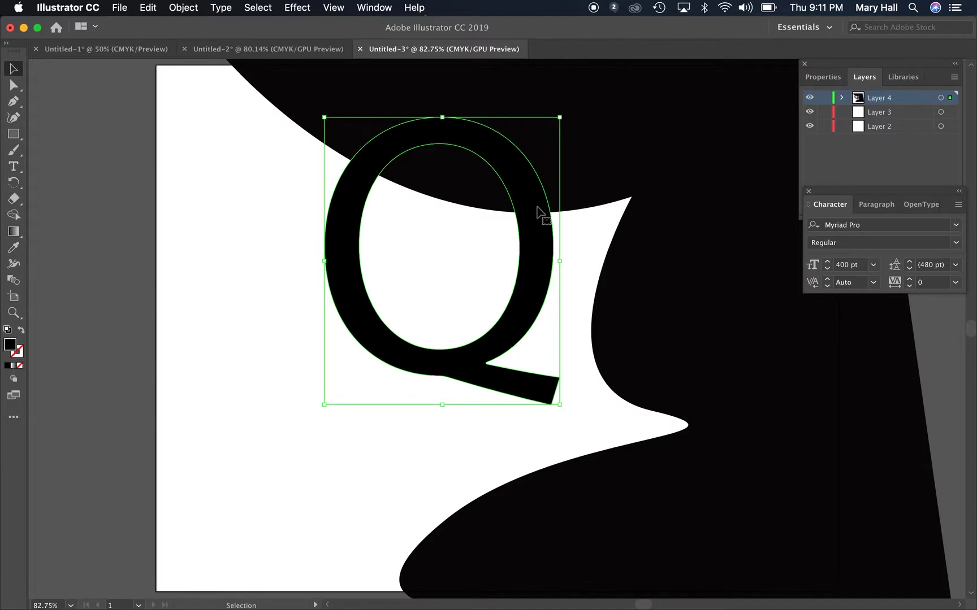
pyautogui.moveTo(539, 212); pyautogui.dragTo(548, 198)
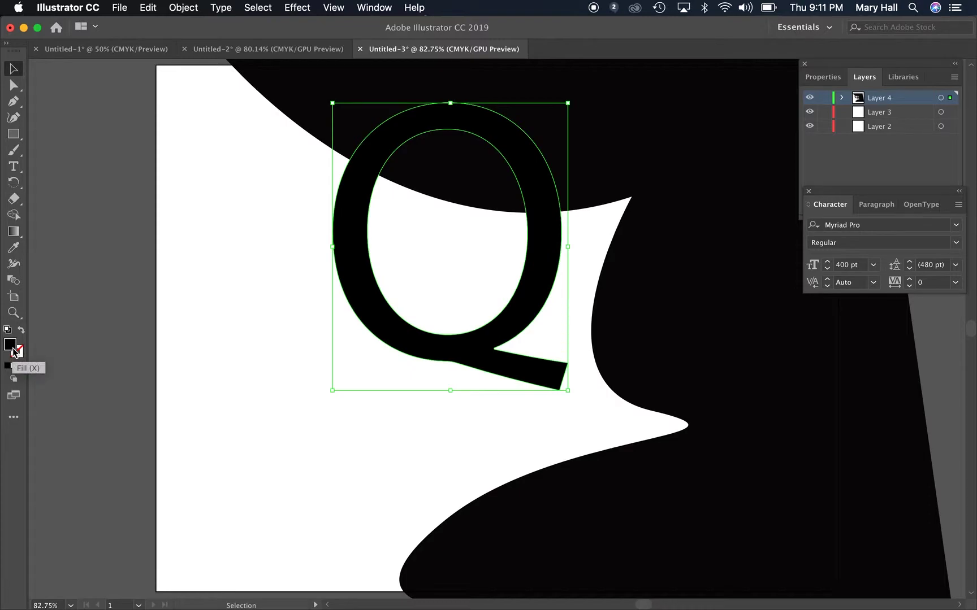
pyautogui.click(313, 242)
pyautogui.moveTo(465, 346); pyautogui.dragTo(617, 336)
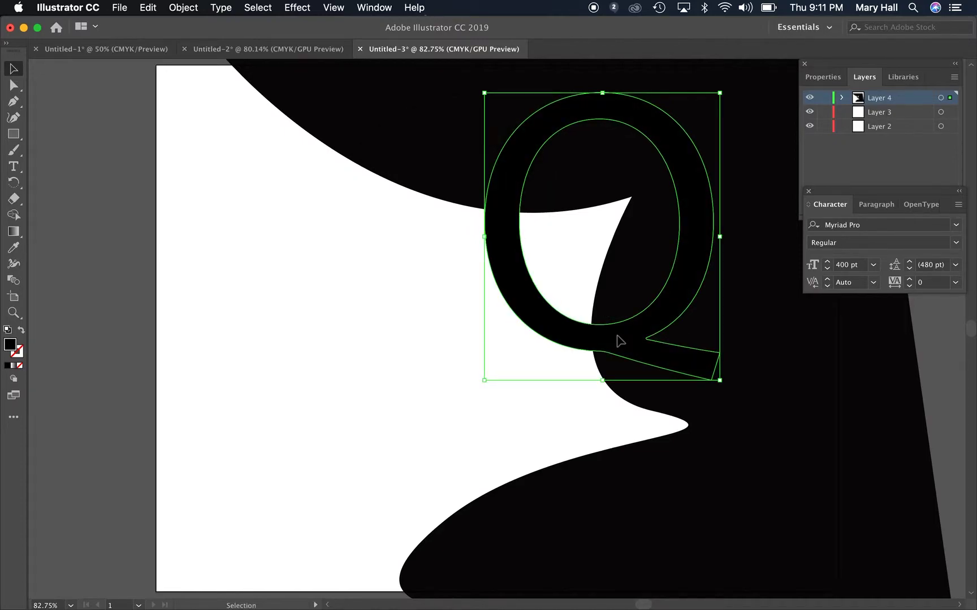
pyautogui.moveTo(620, 341); pyautogui.dragTo(634, 485)
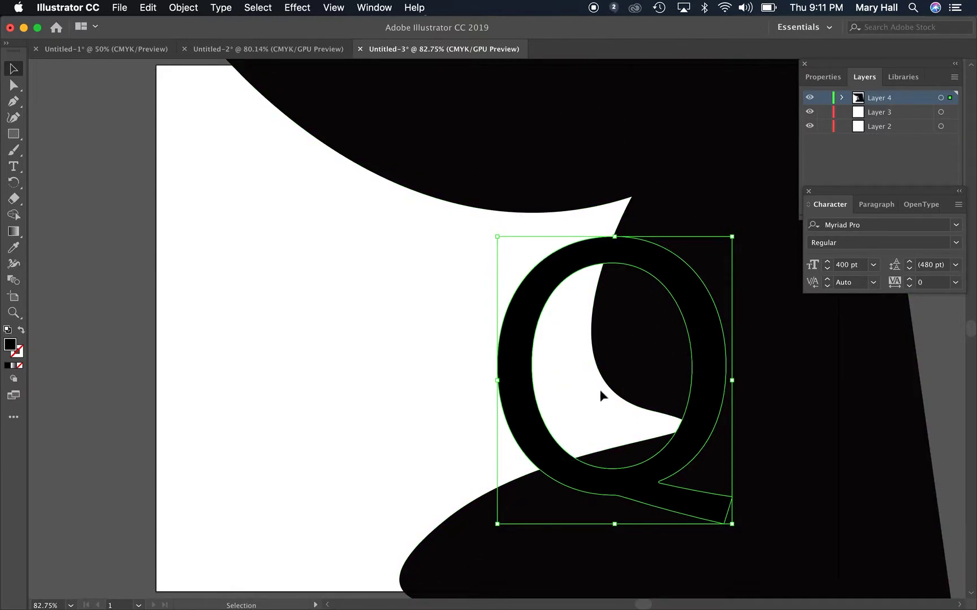
# Move the Q up on its own so it overlaps the upper white tip and the black area around it
pyautogui.click(441, 350)
pyautogui.moveTo(427, 311); pyautogui.dragTo(814, 551)
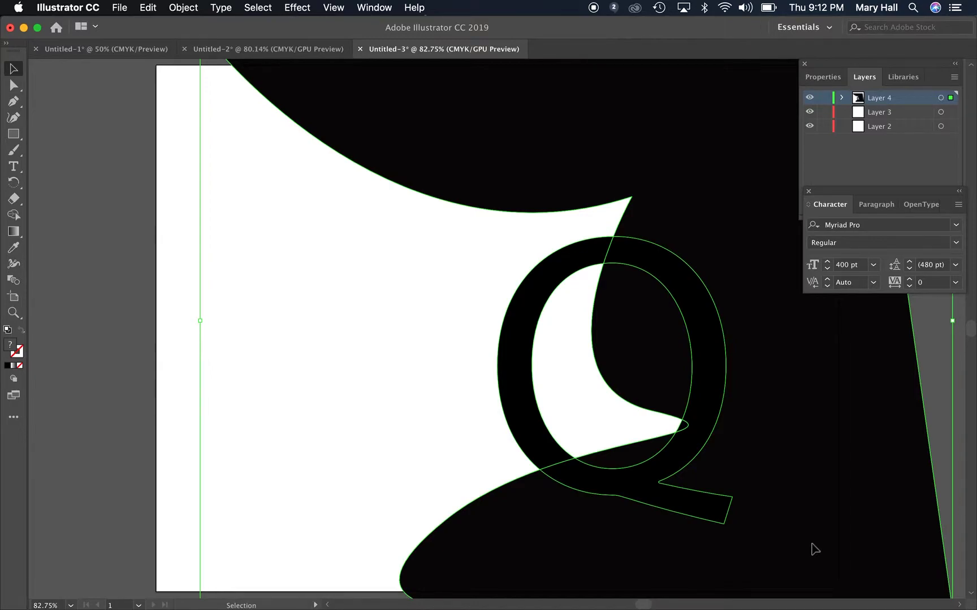
pyautogui.click(385, 319)
pyautogui.click(517, 266)
pyautogui.moveTo(516, 266); pyautogui.dragTo(508, 164)
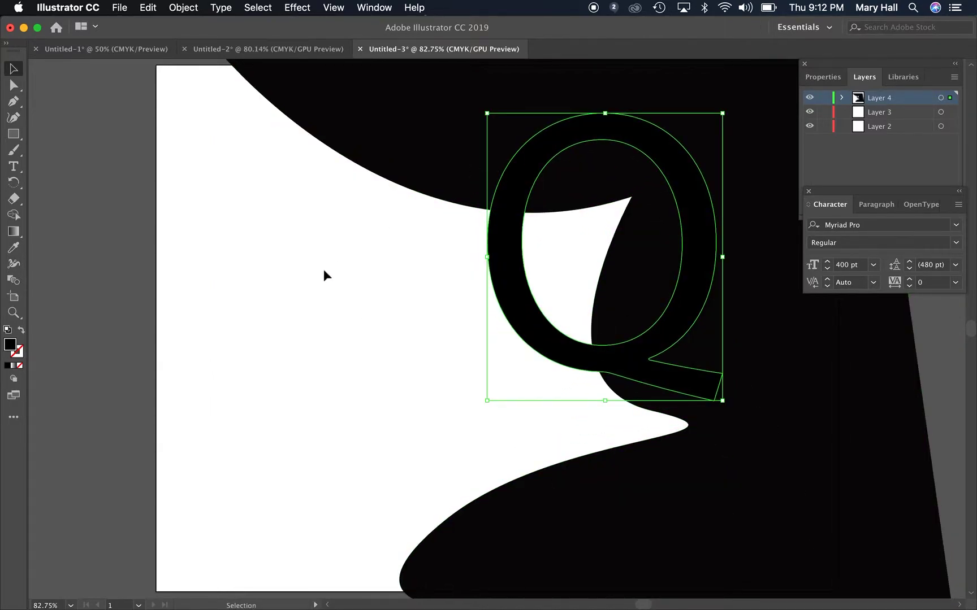
# Open the Pathfinder panel, place it directly below the Character panel, and look briefly at the Align options
pyautogui.click(374, 8)
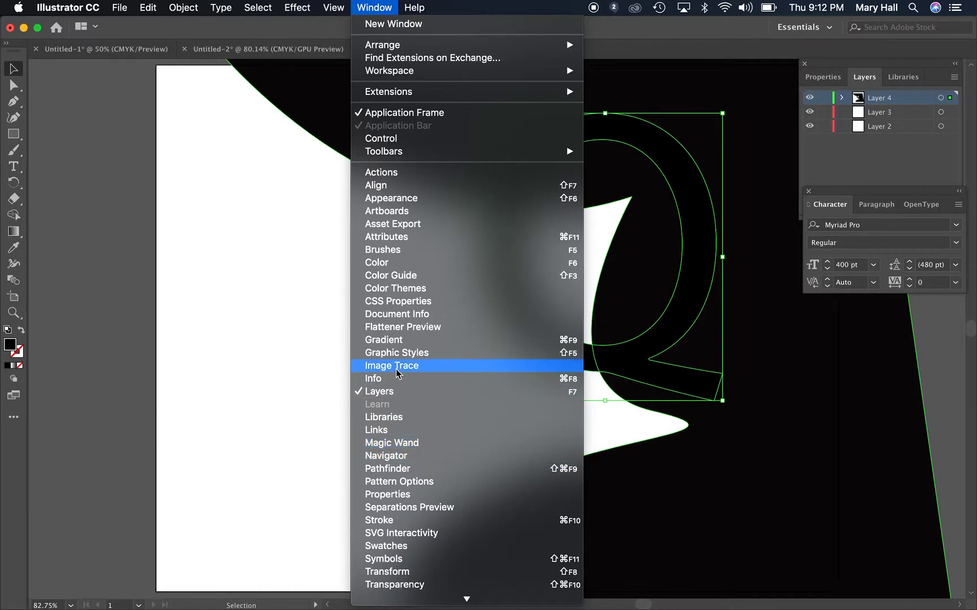
pyautogui.click(398, 469)
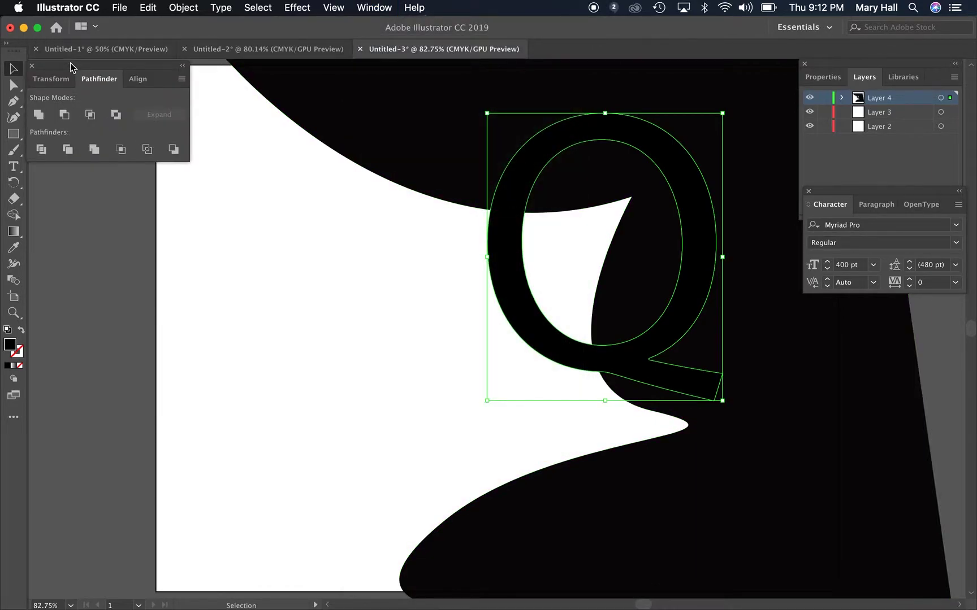
pyautogui.moveTo(65, 67); pyautogui.dragTo(850, 308)
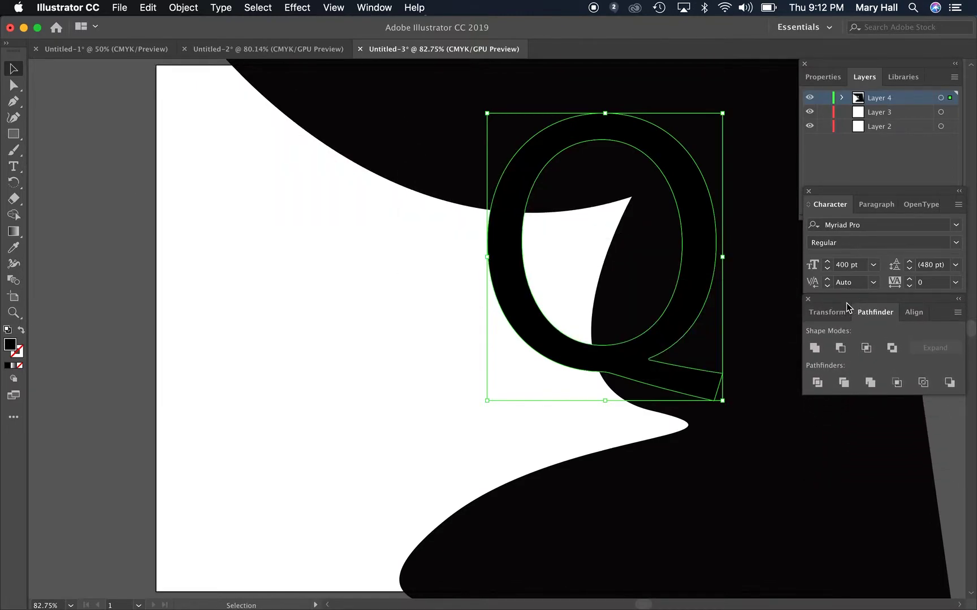
pyautogui.click(916, 312)
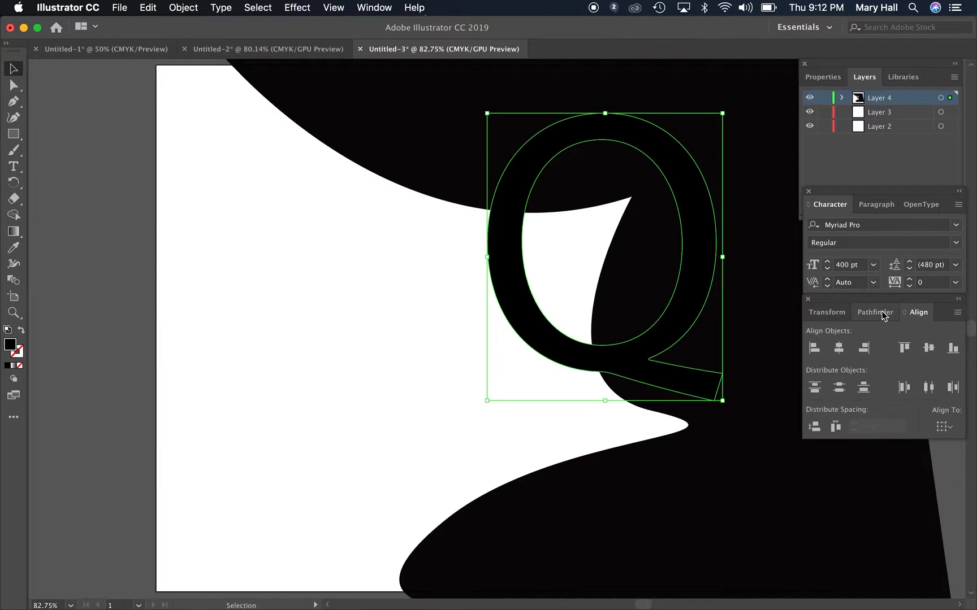
pyautogui.click(883, 314)
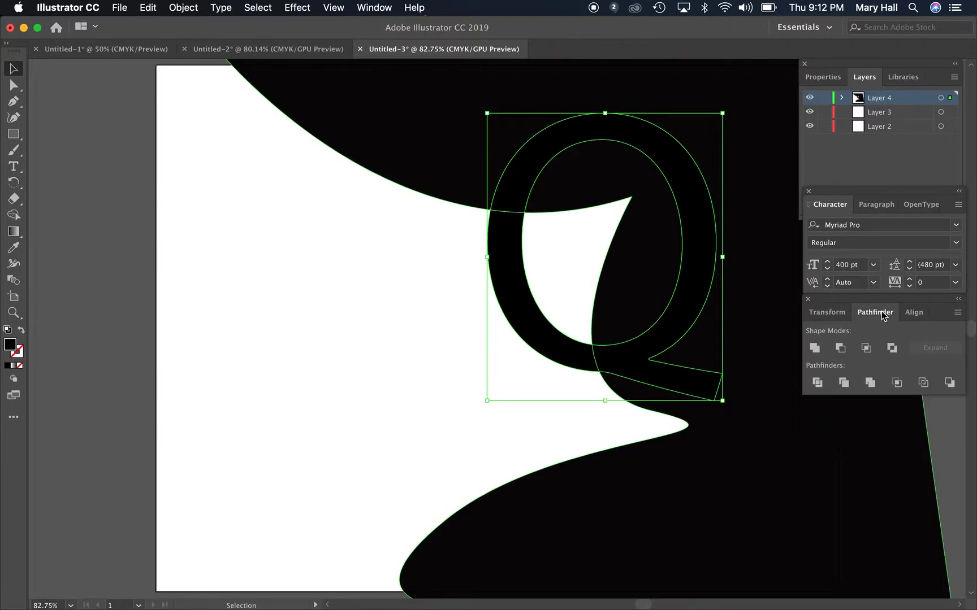
# Select the Q with the black shape and try Pathfinder's Unite and Minus Front, undoing each one
pyautogui.click(288, 243)
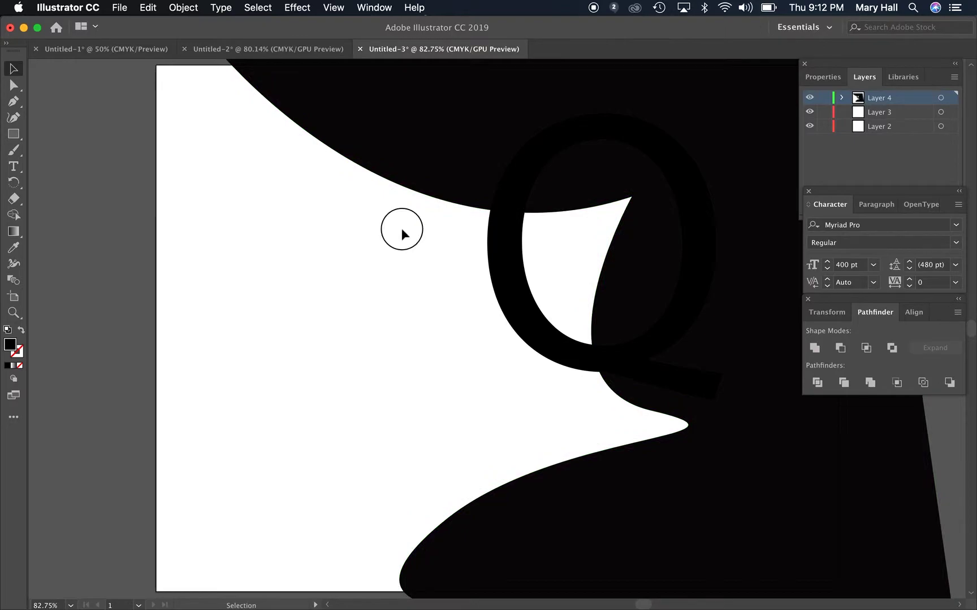
pyautogui.moveTo(331, 184); pyautogui.dragTo(757, 373)
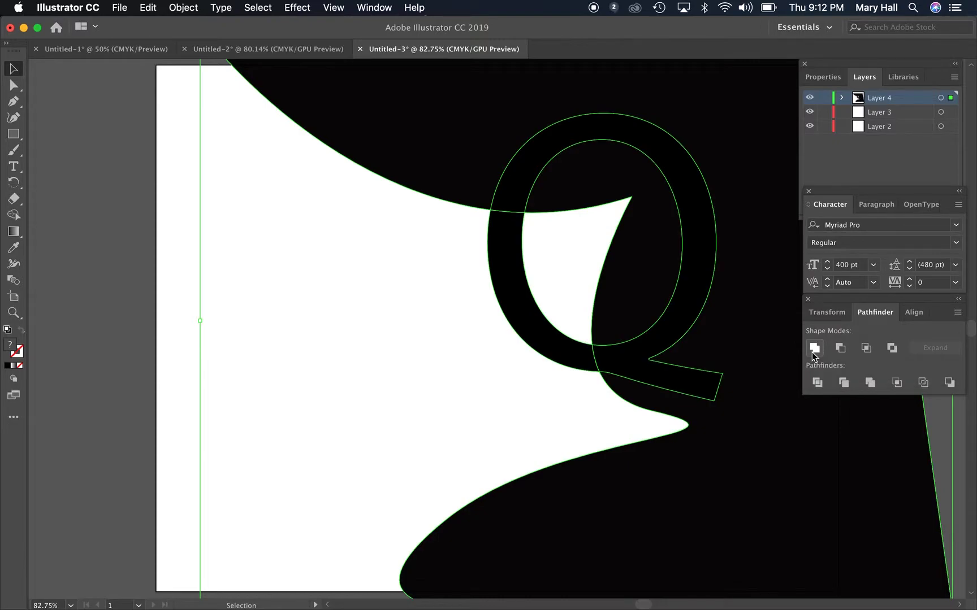
pyautogui.click(814, 348)
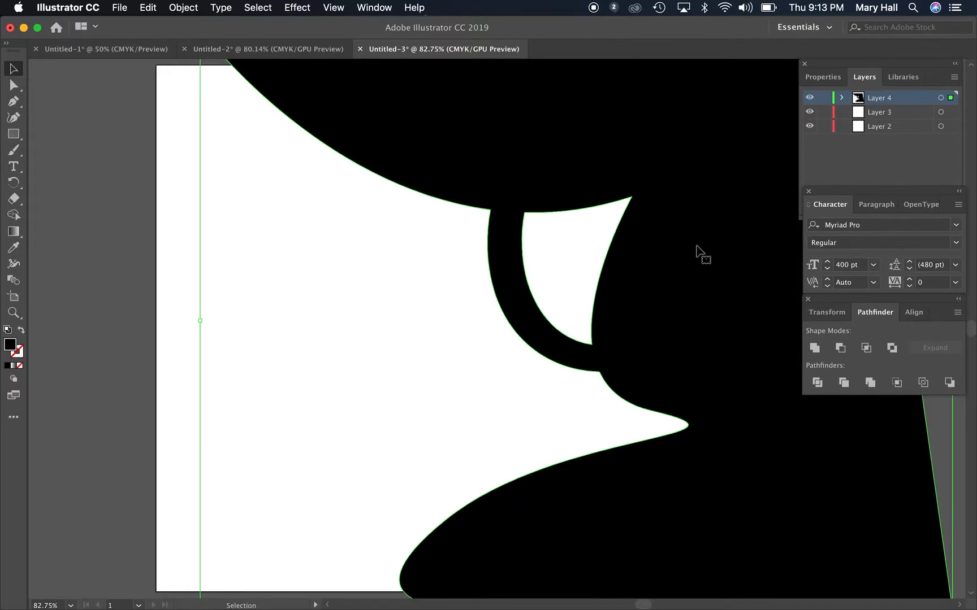
pyautogui.press('super+z')
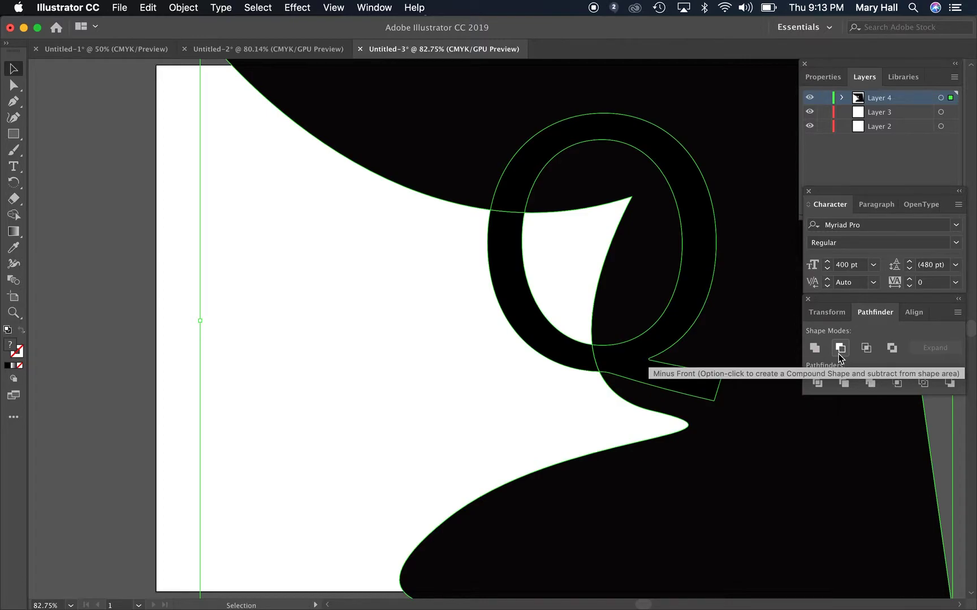
pyautogui.click(838, 354)
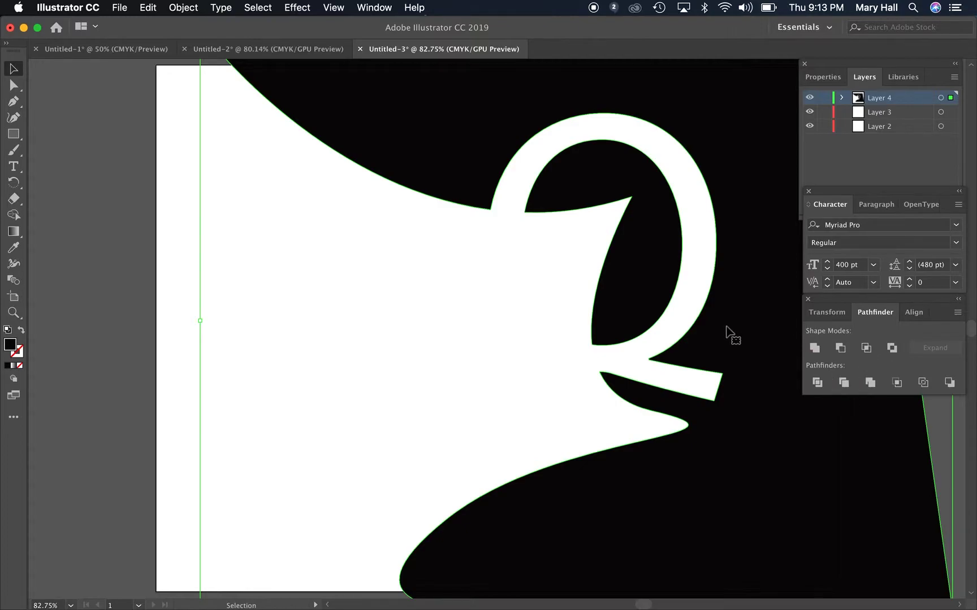
pyautogui.press('super+z')
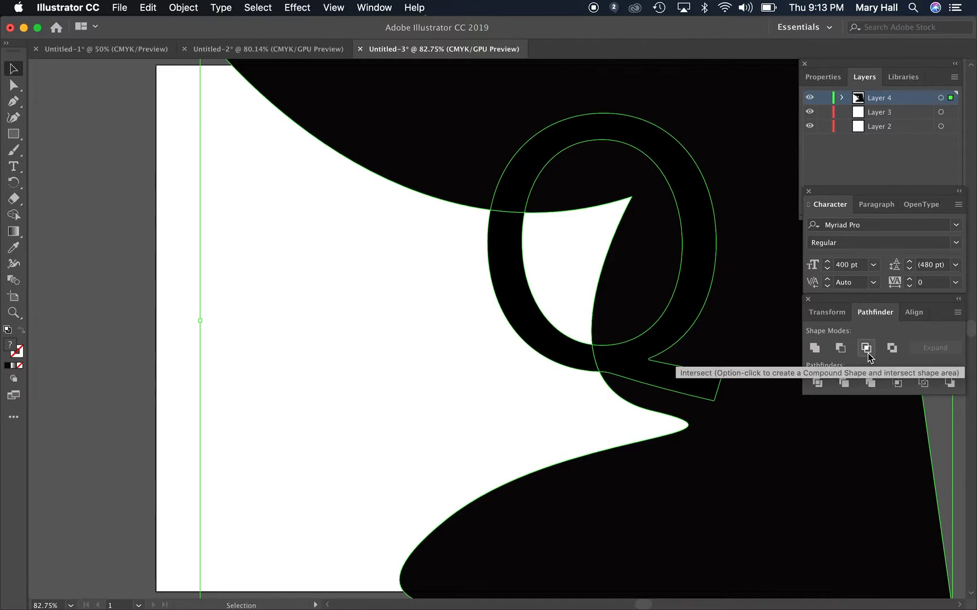
# Try Pathfinder's Intersect and Exclude on the Q and black shape, selecting individual pieces after Exclude and undoing each operation
pyautogui.click(866, 348)
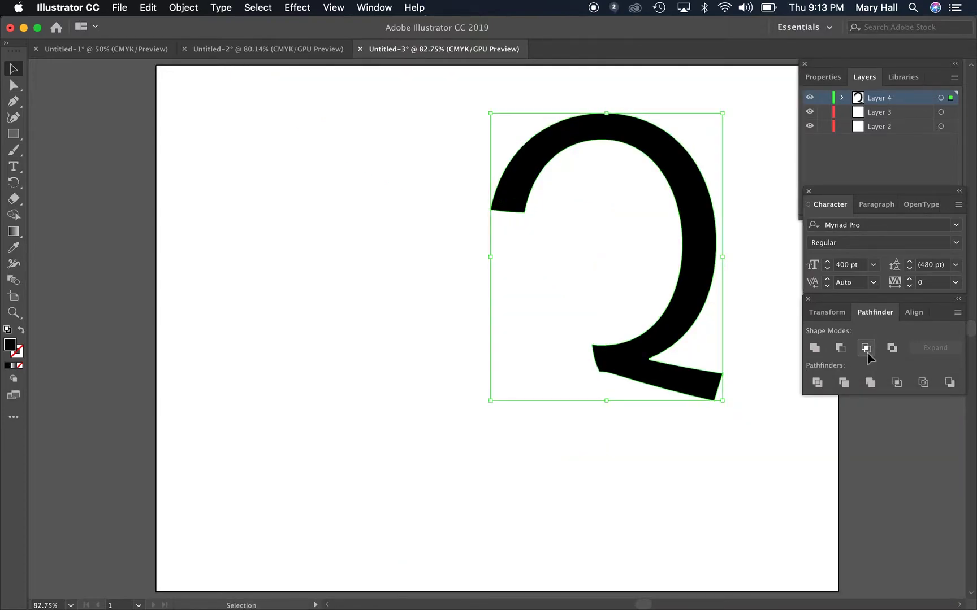
pyautogui.press('super+z')
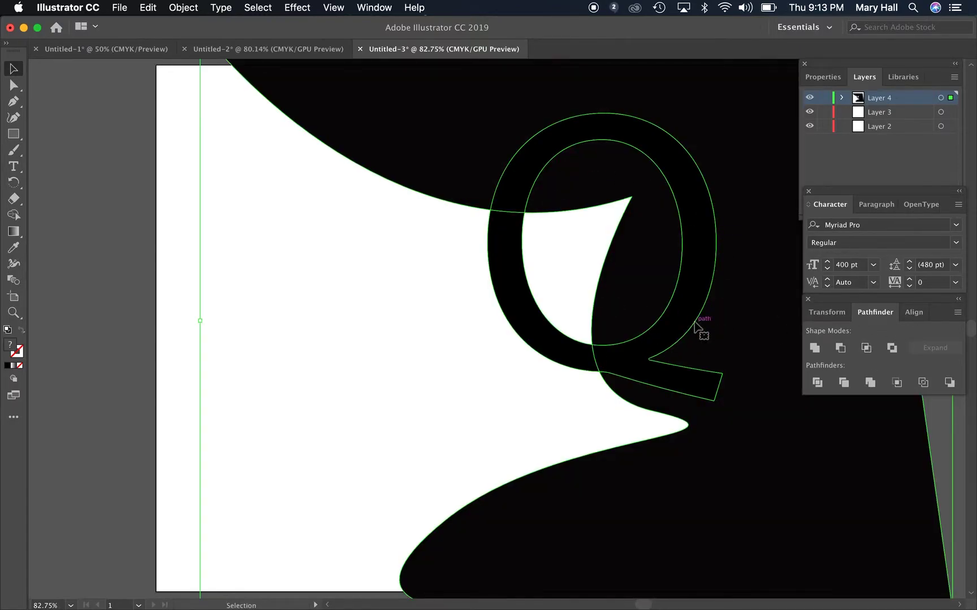
pyautogui.click(891, 349)
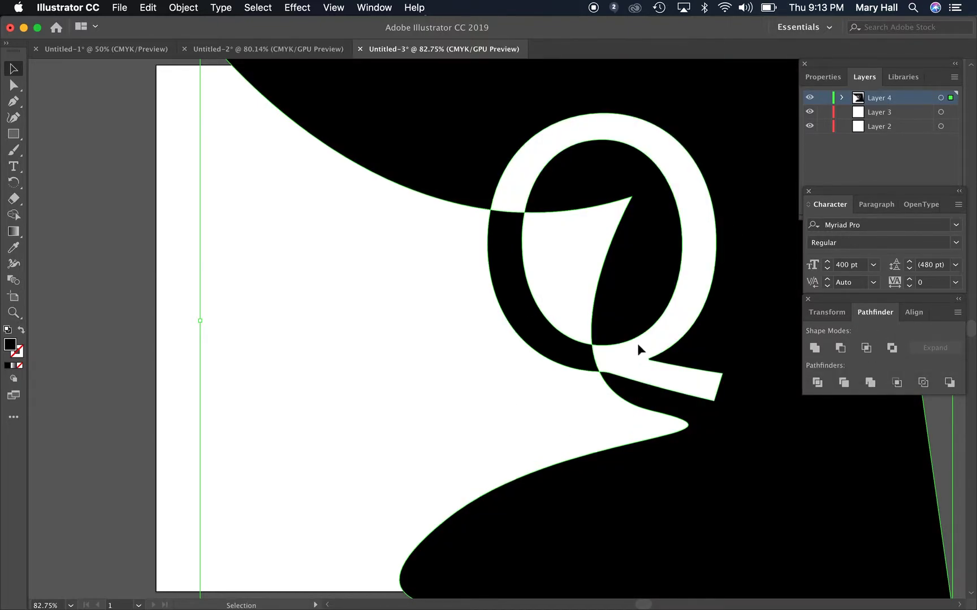
pyautogui.click(18, 86)
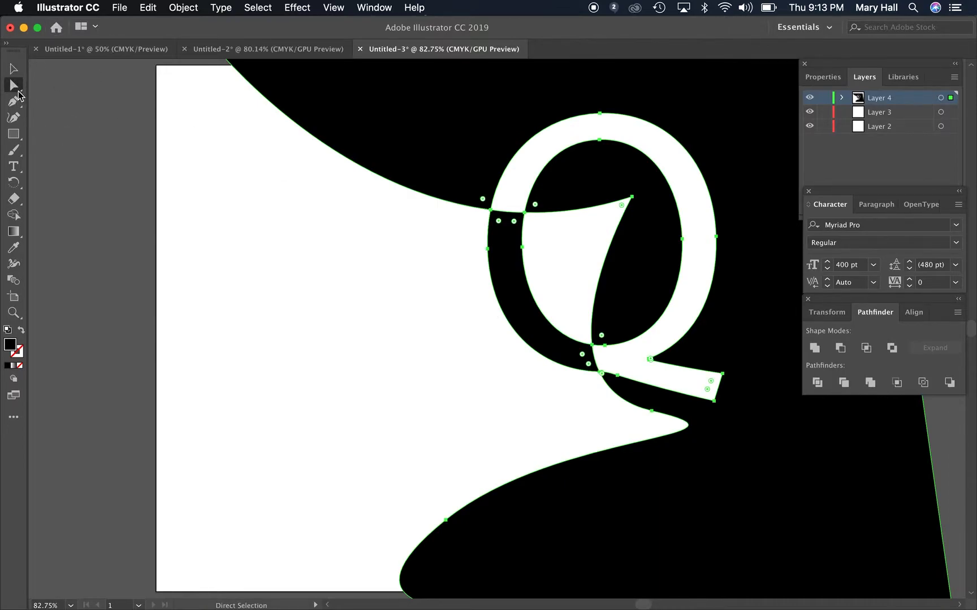
pyautogui.click(422, 336)
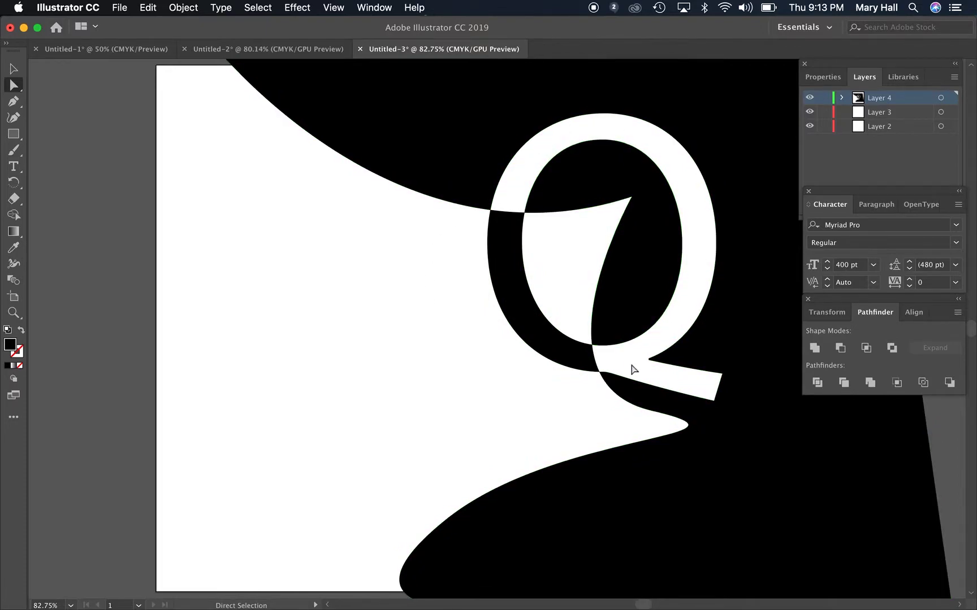
pyautogui.click(699, 228)
pyautogui.click(699, 225)
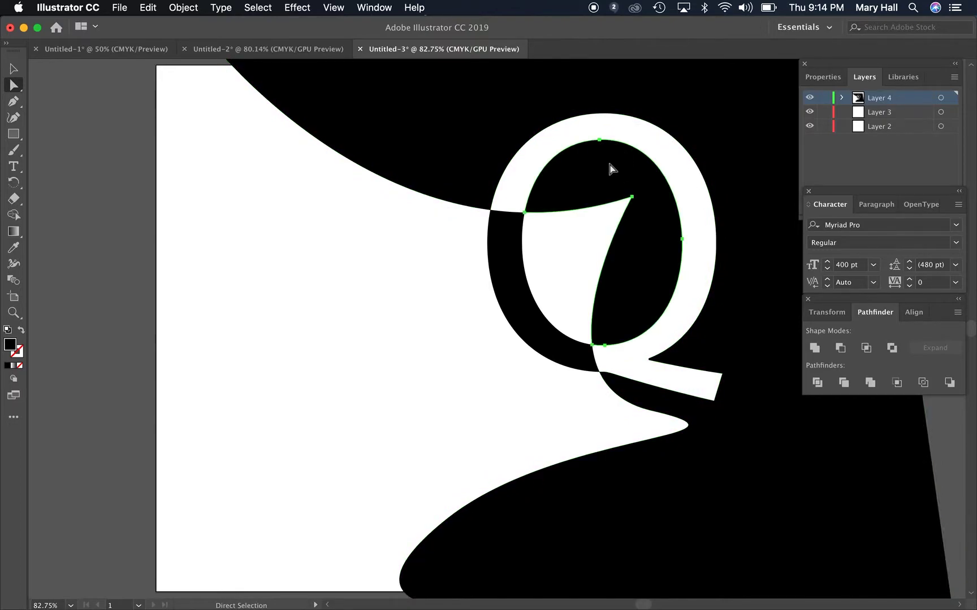
pyautogui.click(695, 108)
pyautogui.click(530, 239)
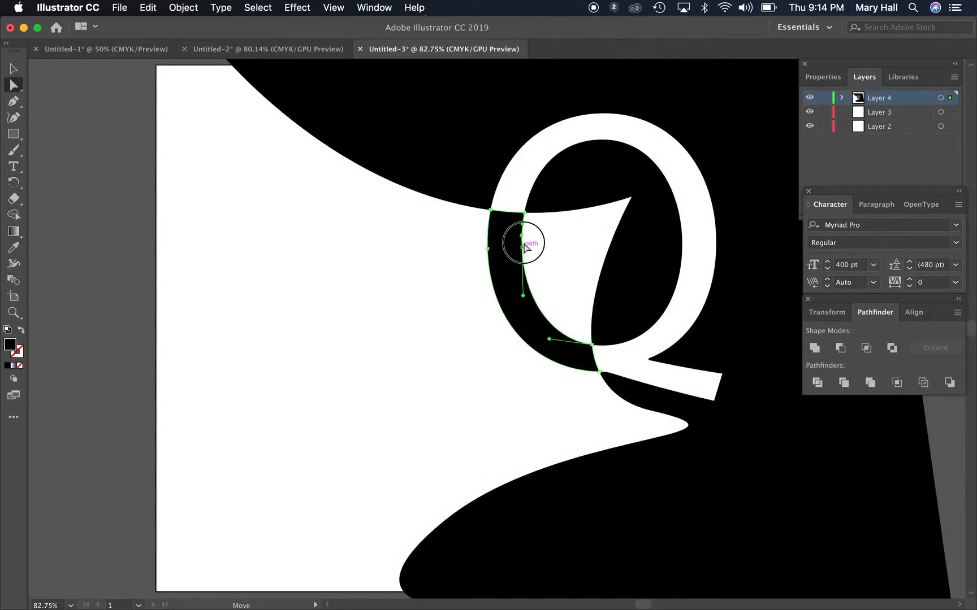
pyautogui.click(474, 276)
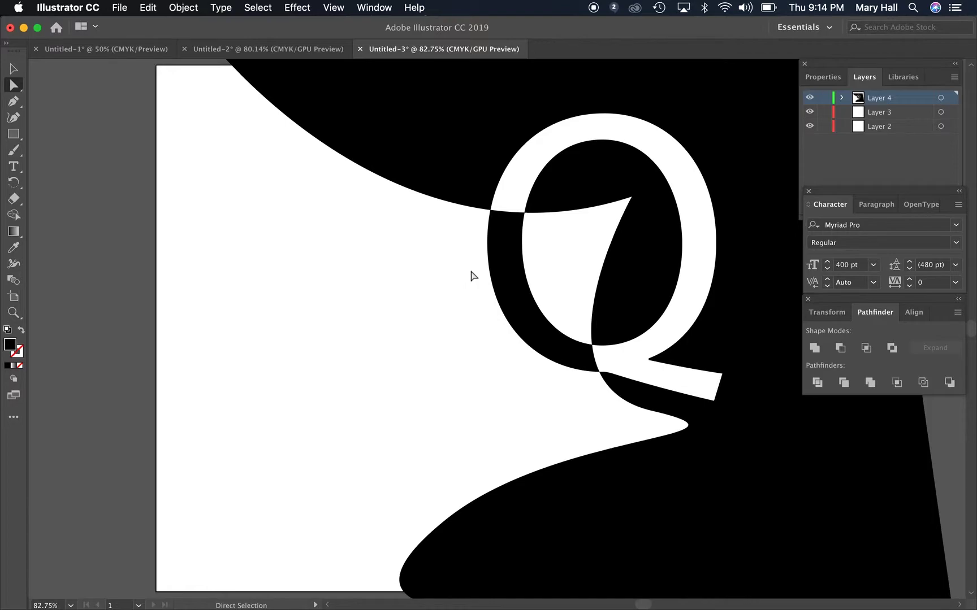
pyautogui.press('super+a')
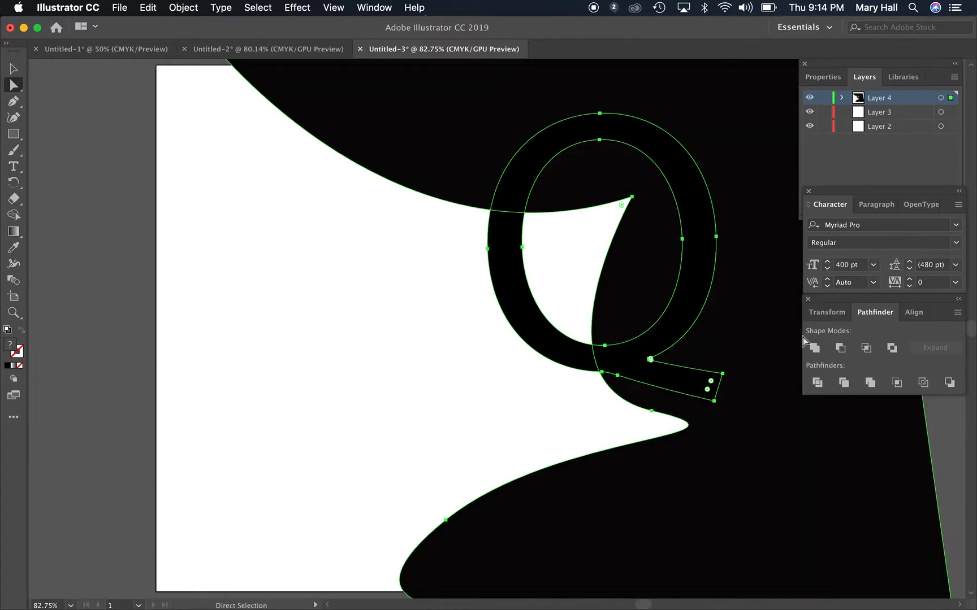
# Divide the Q and black shape with Pathfinder and select the resulting pieces individually with the Direct Selection tool
pyautogui.click(822, 389)
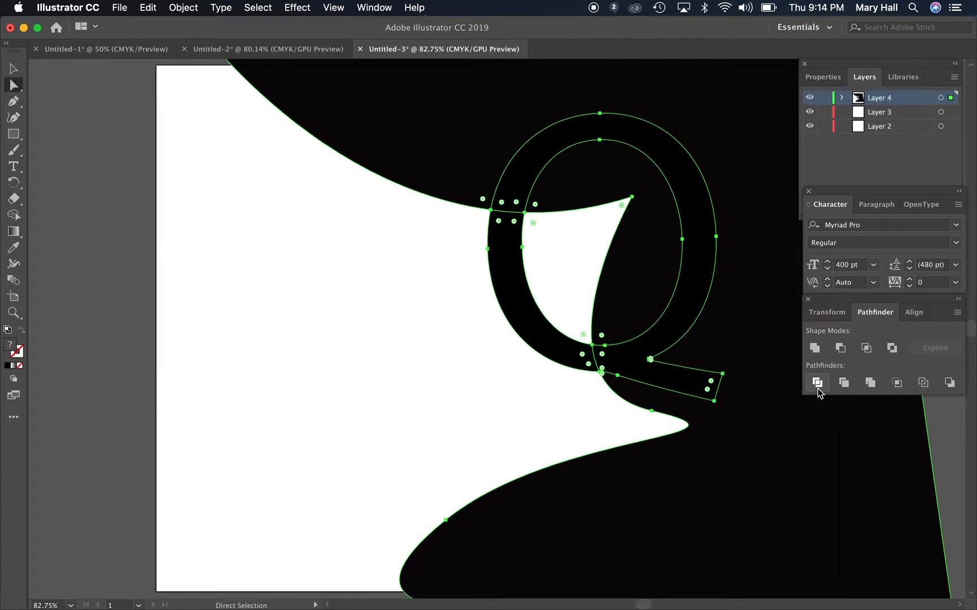
pyautogui.click(14, 69)
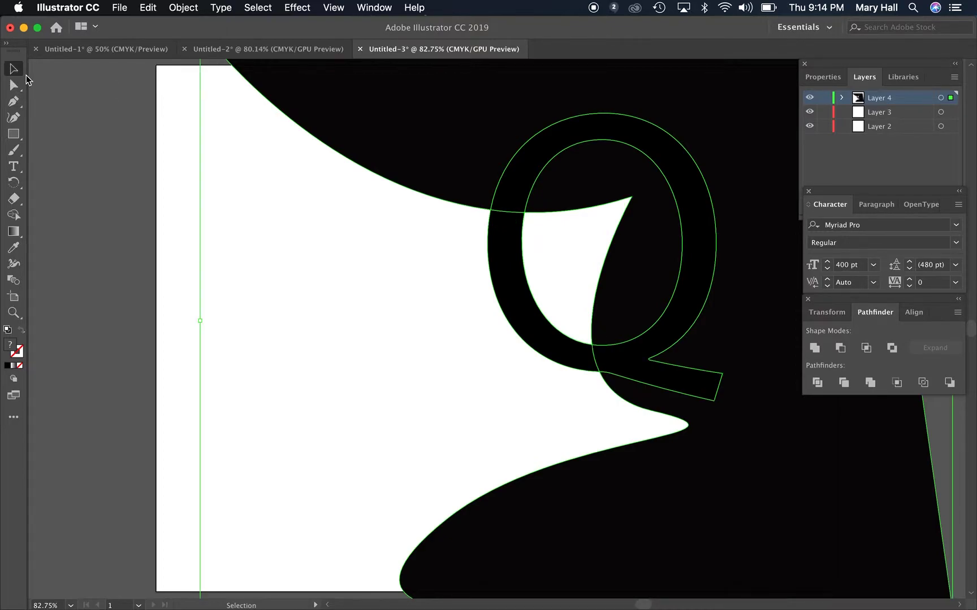
pyautogui.click(356, 292)
pyautogui.click(14, 85)
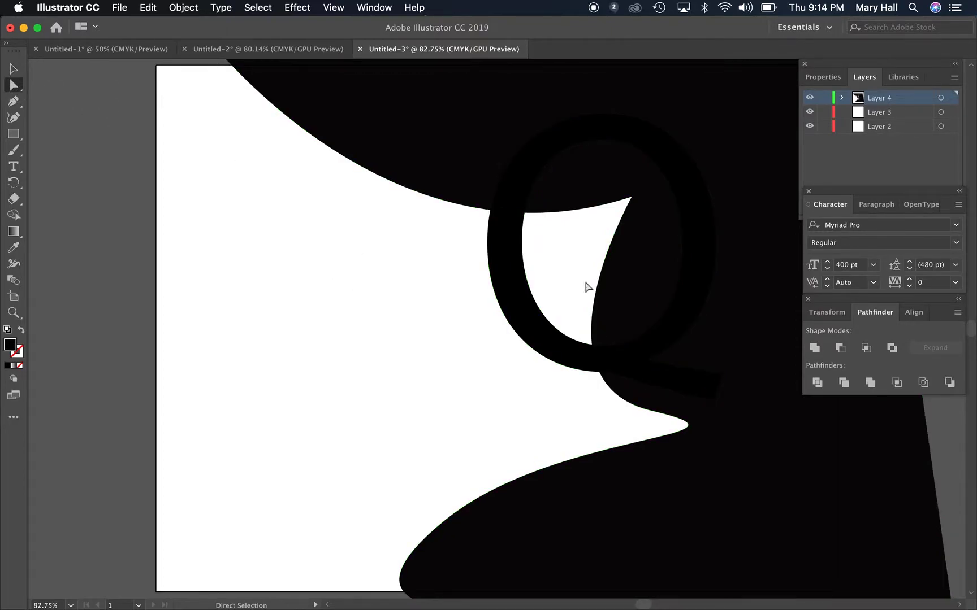
pyautogui.click(523, 301)
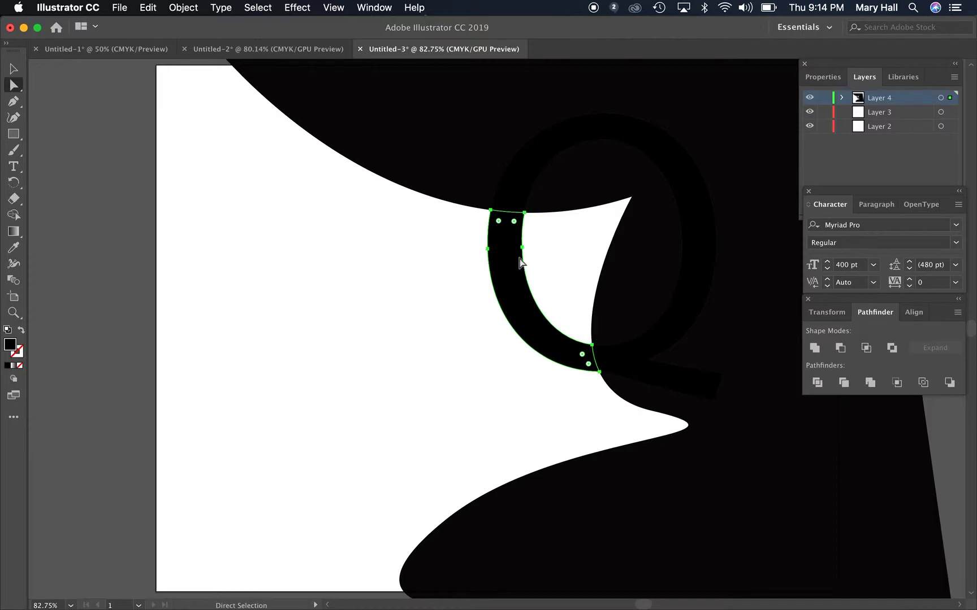
pyautogui.click(527, 157)
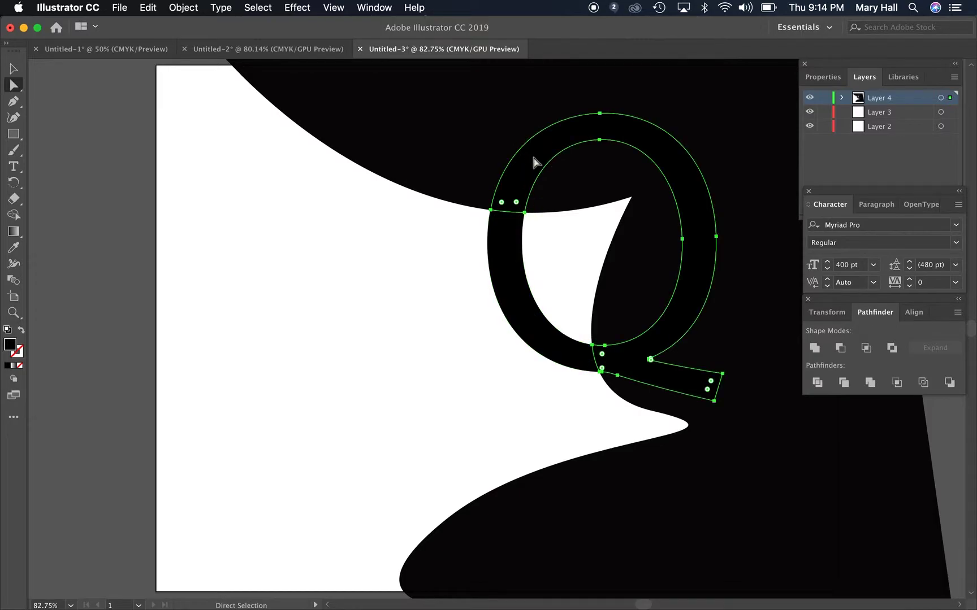
pyautogui.click(592, 181)
pyautogui.click(382, 102)
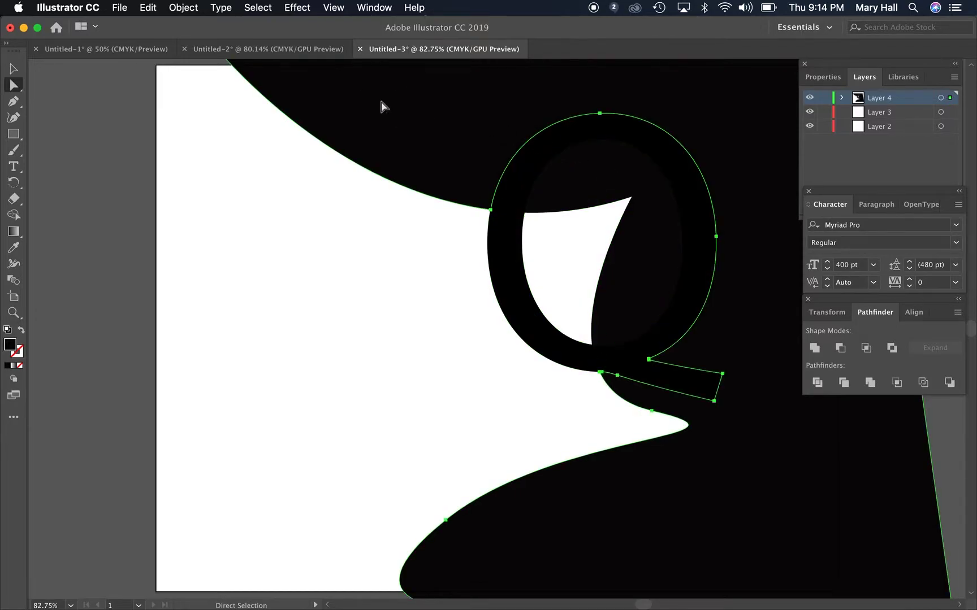
# Fill the piece of the Q that overlaps the black shape with white, FFFFFF
pyautogui.click(694, 176)
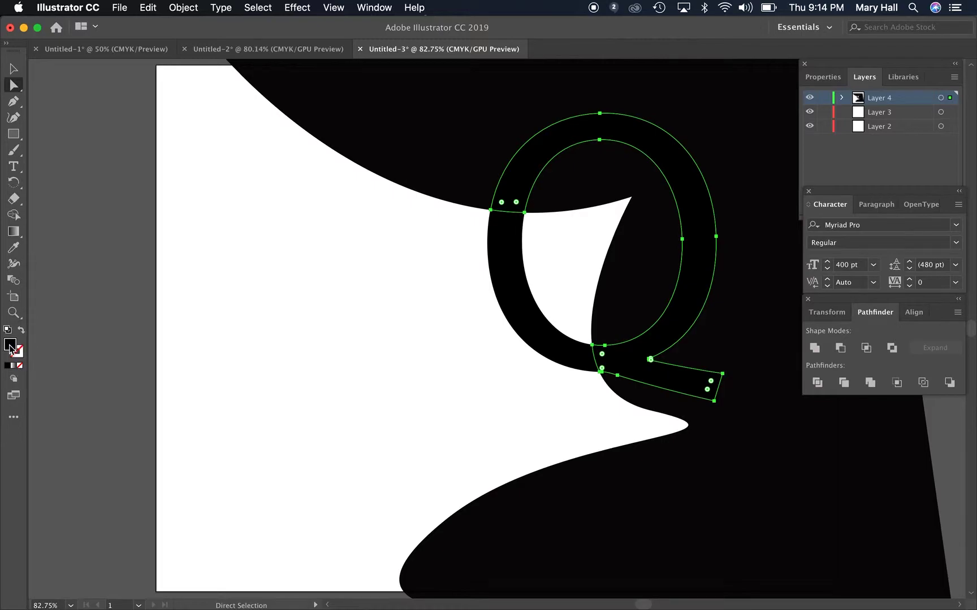
pyautogui.doubleClick(10, 347)
pyautogui.write('FFFFFF')
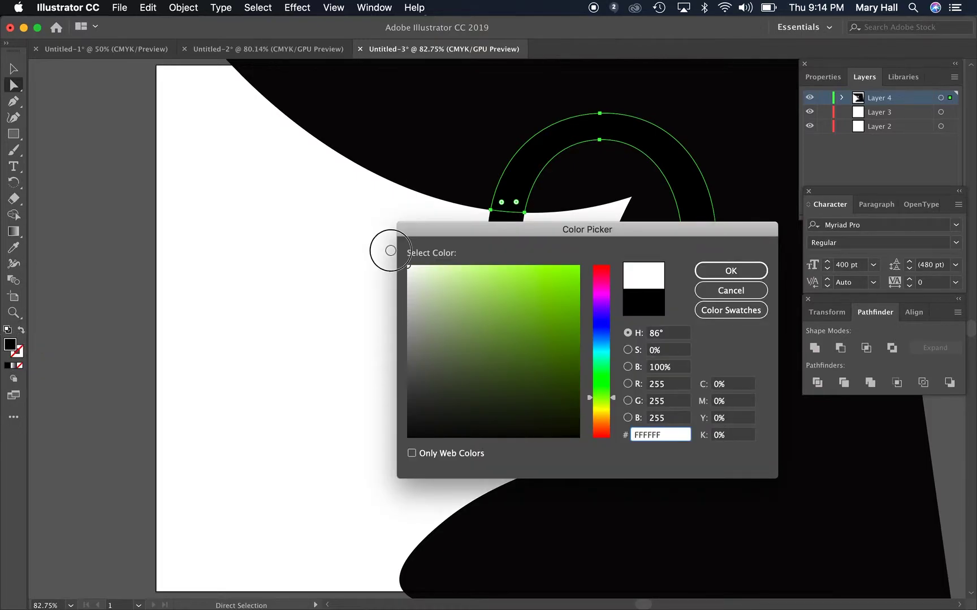
pyautogui.click(727, 273)
pyautogui.click(308, 299)
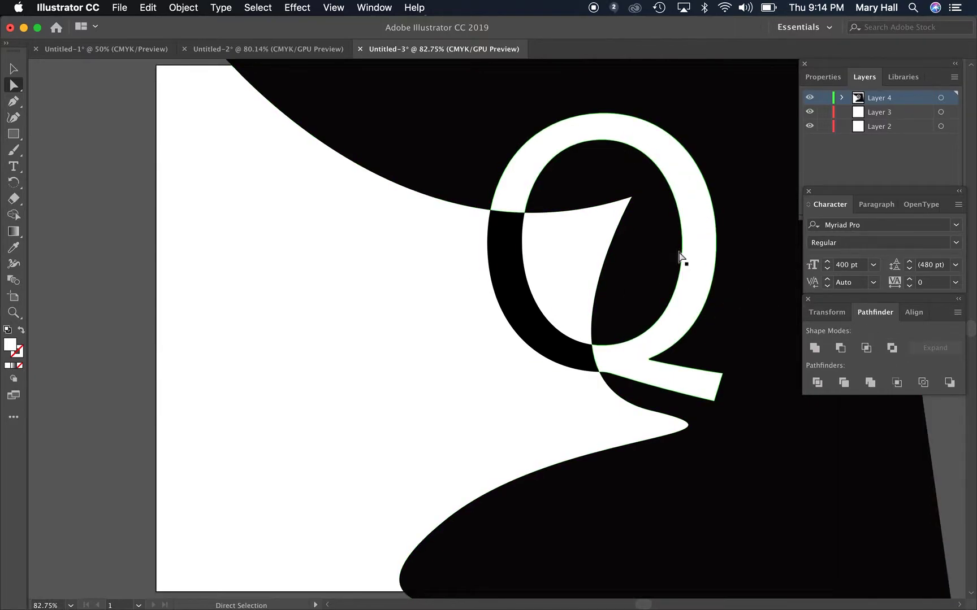
# Paste a copy of the white Q piece and place it on the white area beside the original letter
pyautogui.click(696, 188)
pyautogui.press('super')
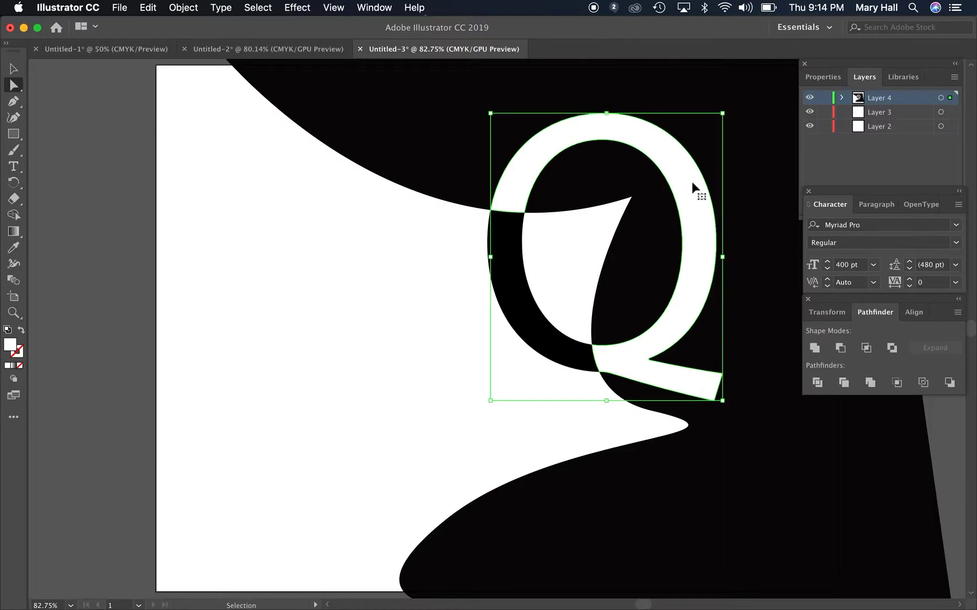
pyautogui.press('super+v')
pyautogui.moveTo(579, 245); pyautogui.dragTo(380, 252)
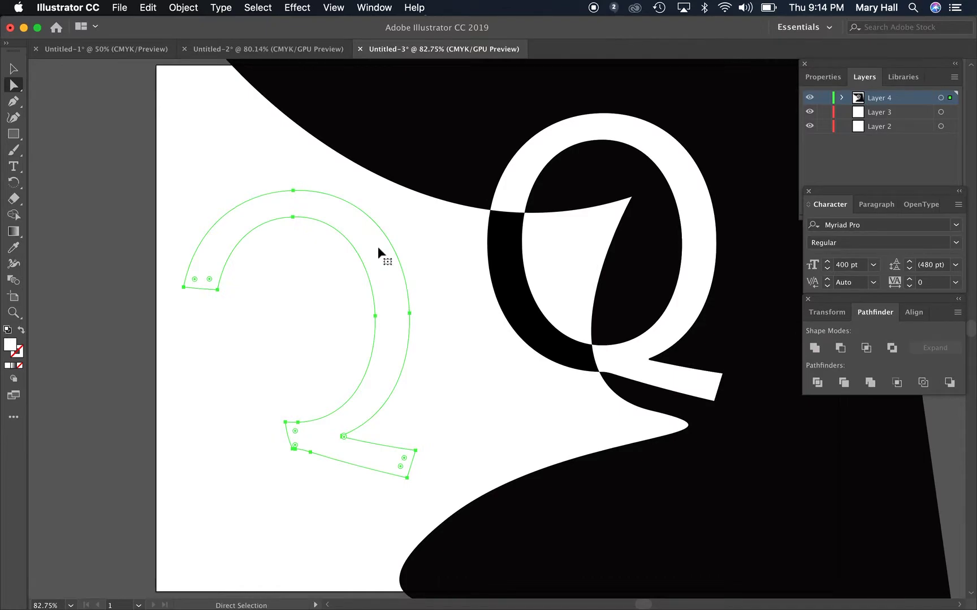
pyautogui.press('super+minus')
pyautogui.press('super')
pyautogui.press('super+minus')
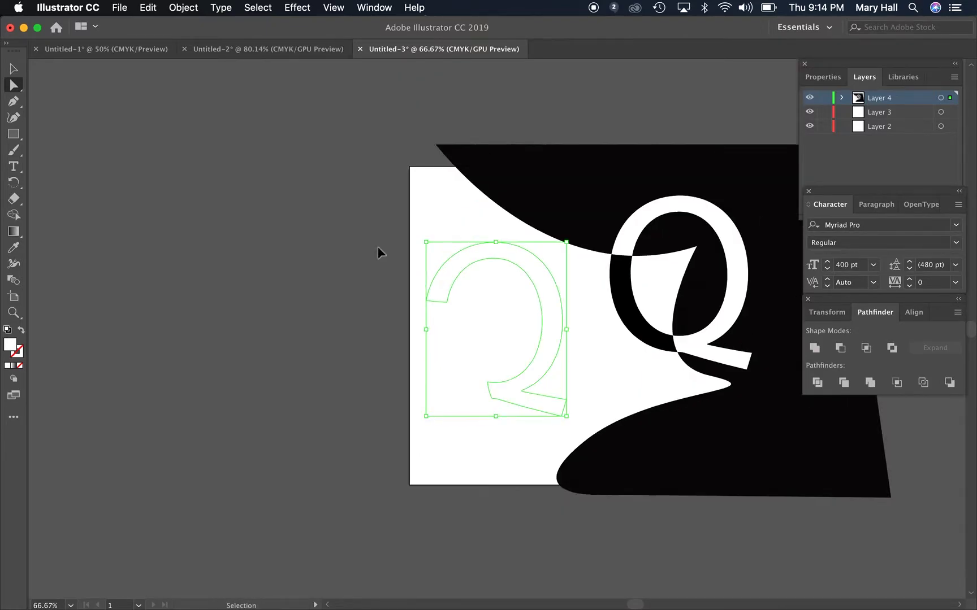
pyautogui.moveTo(638, 605); pyautogui.dragTo(653, 605)
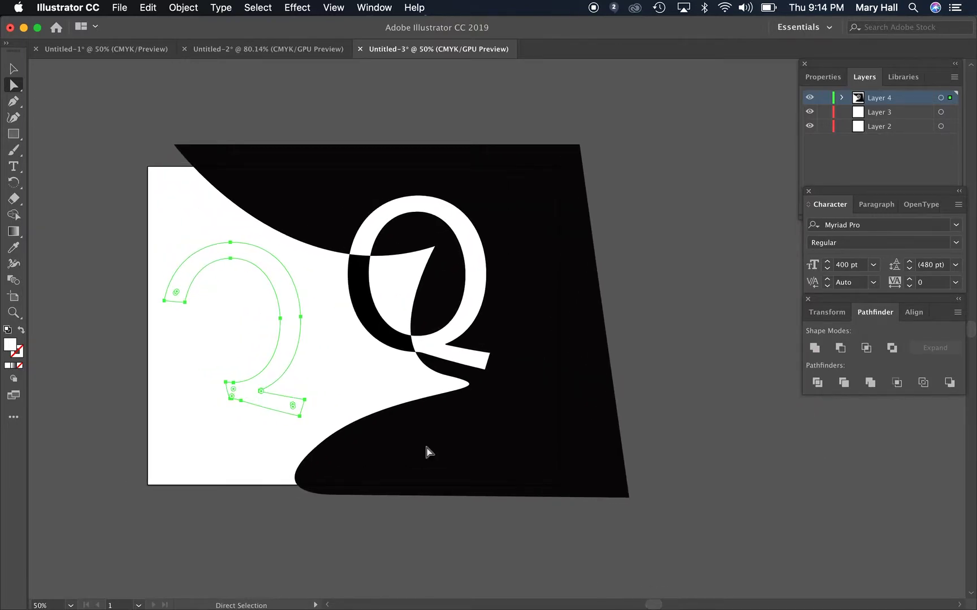
# Move the copied Q piece onto the black area, rotate it counterclockwise until its tail points up, and position it above the Q
pyautogui.click(17, 72)
pyautogui.moveTo(255, 254); pyautogui.dragTo(547, 174)
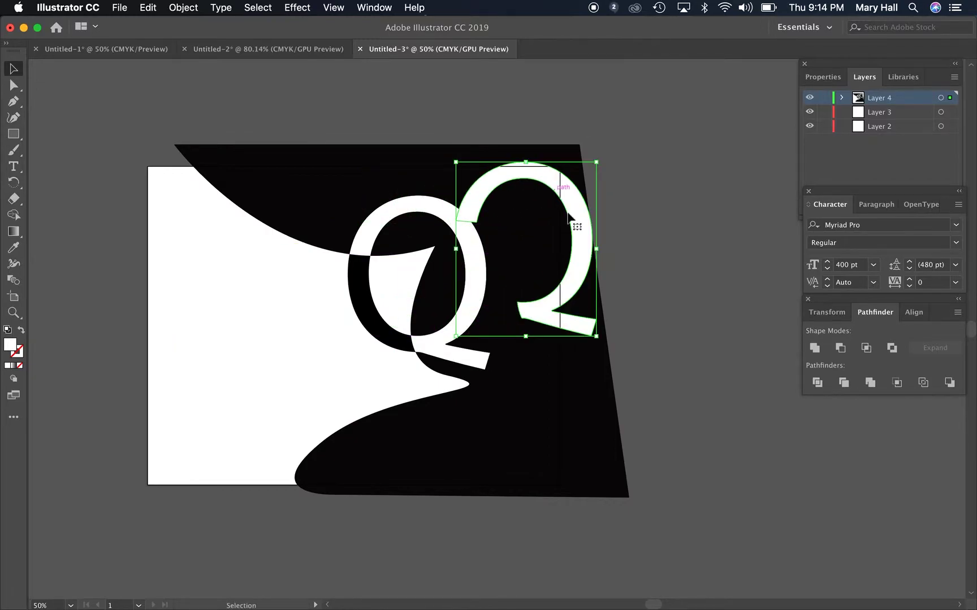
pyautogui.moveTo(598, 341); pyautogui.dragTo(421, 155)
pyautogui.click(776, 217)
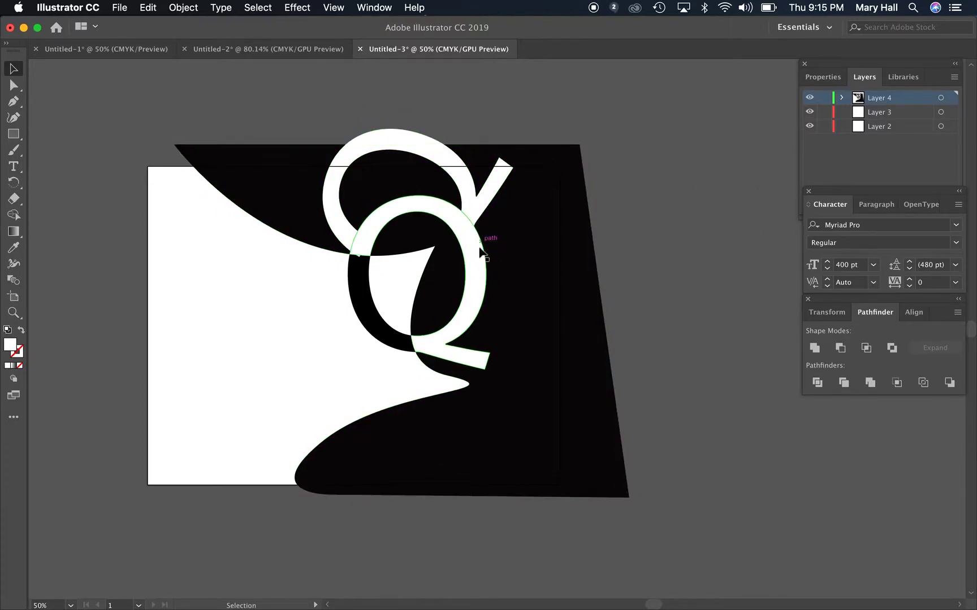
# Reposition the rotated copy around the Q, first toward its upper left, then overlapping the top of its bowl
pyautogui.moveTo(383, 143); pyautogui.dragTo(383, 133)
pyautogui.click(695, 295)
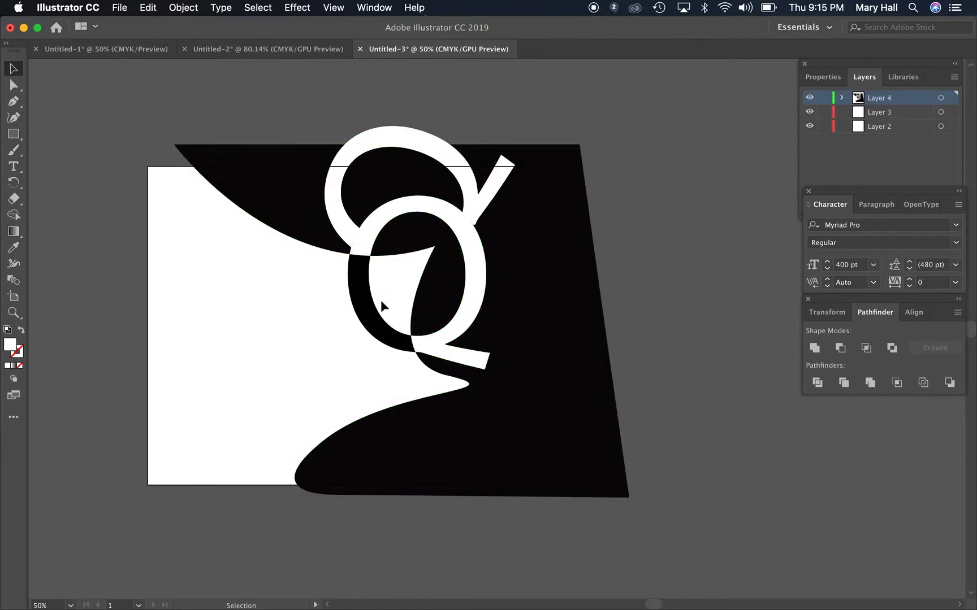
pyautogui.moveTo(401, 133); pyautogui.dragTo(378, 160)
pyautogui.click(92, 204)
pyautogui.click(689, 323)
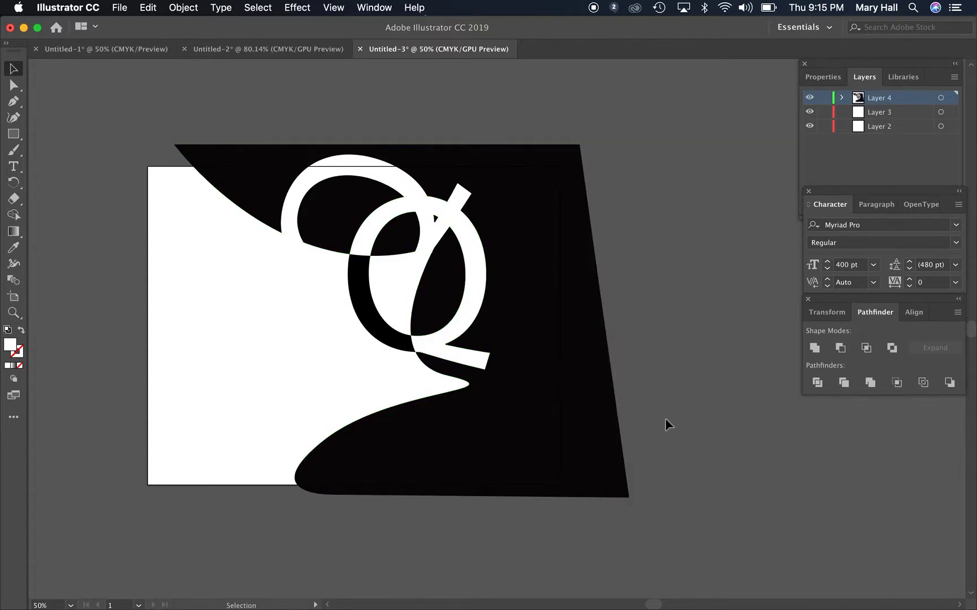
pyautogui.moveTo(403, 180); pyautogui.dragTo(453, 190)
pyautogui.click(794, 387)
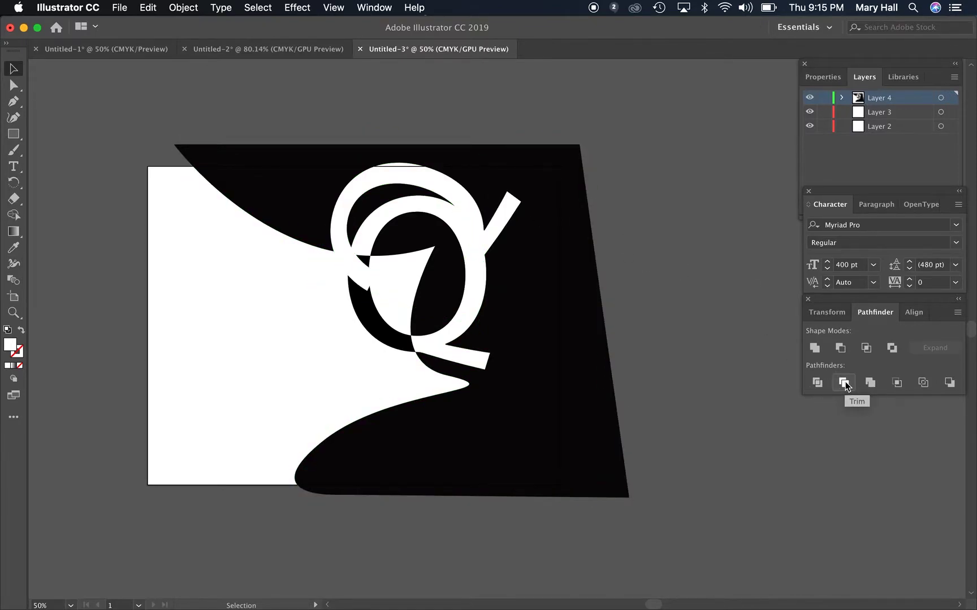
# Undo the copy's moves and rotation, the paste, the white fill and the Divide operation
pyautogui.press('super+z')
pyautogui.press('super+z')
pyautogui.press('super+z')
pyautogui.press('super+z')
pyautogui.press('super+z')
pyautogui.press('super+z')
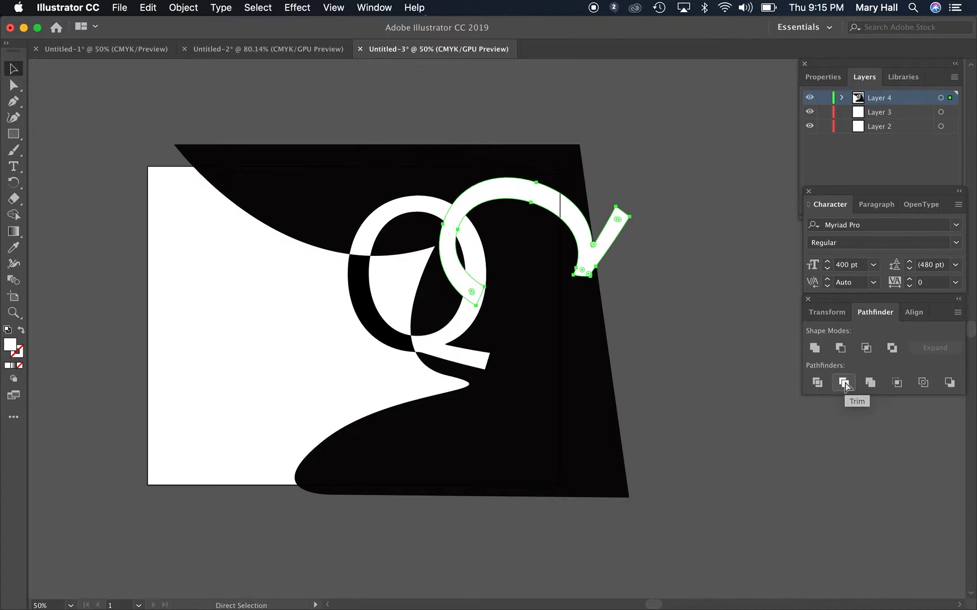
pyautogui.press('super+z')
pyautogui.press('super+z')
pyautogui.press('super+z')
pyautogui.press('super+z')
pyautogui.press('super+z')
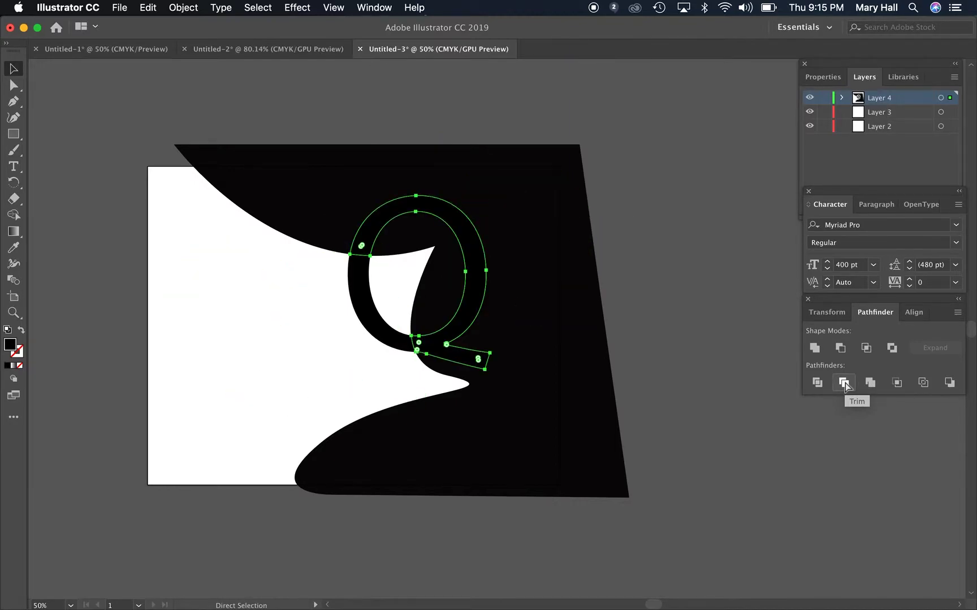
pyautogui.press('super+z')
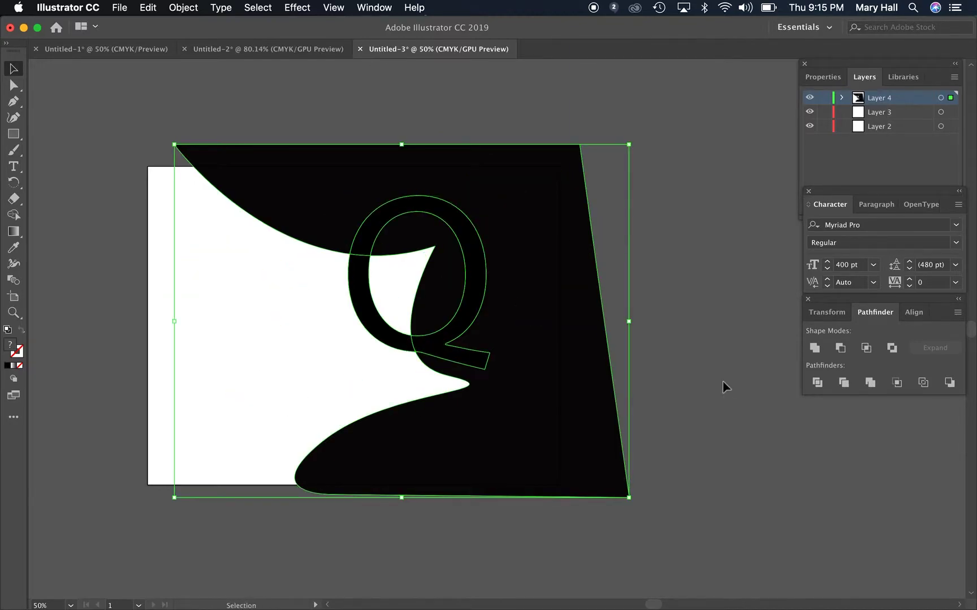
# Undo the Q's last move so it sits over the lower white point, and clear the selection
pyautogui.press('super+z')
pyautogui.press('super+z')
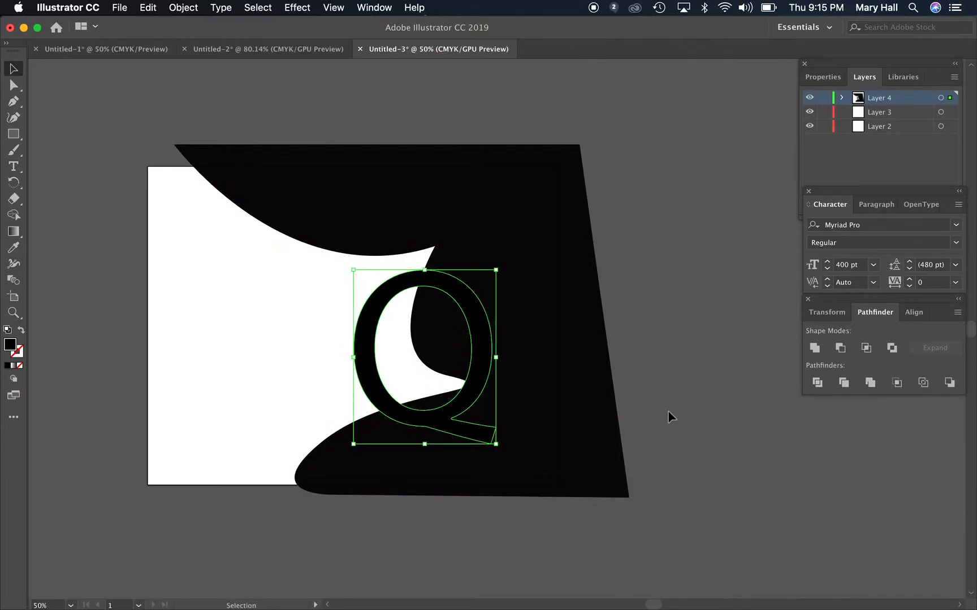
pyautogui.click(728, 465)
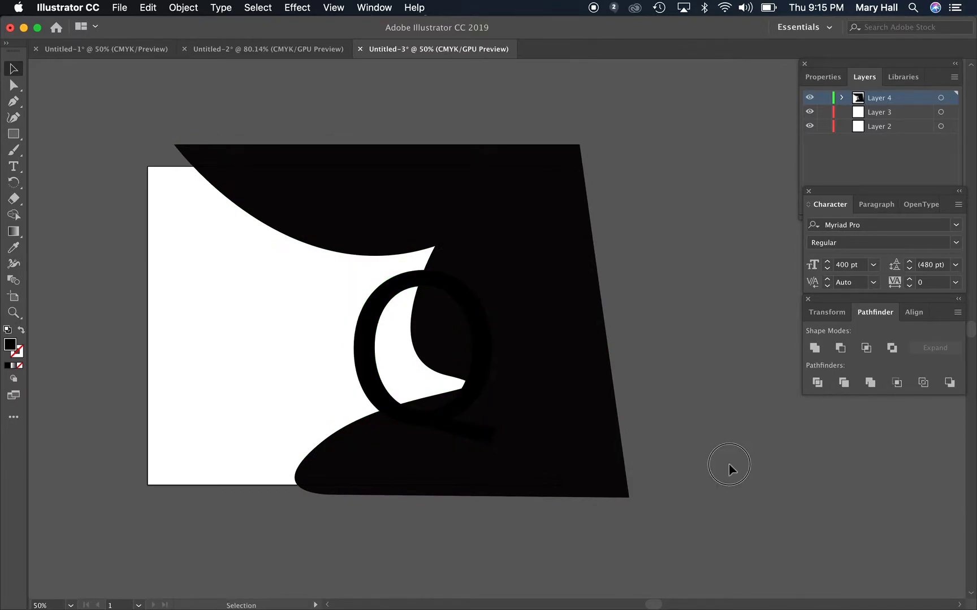
# Apply Pathfinder's Trim to the Q and black shape, and select the large black piece with the Direct Selection tool
pyautogui.click(321, 214)
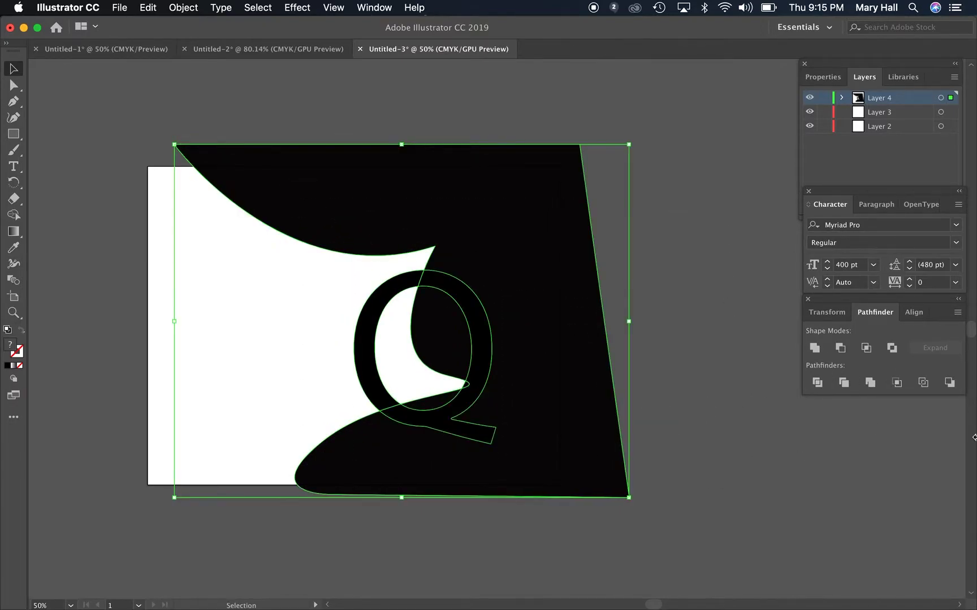
pyautogui.click(843, 387)
pyautogui.click(61, 145)
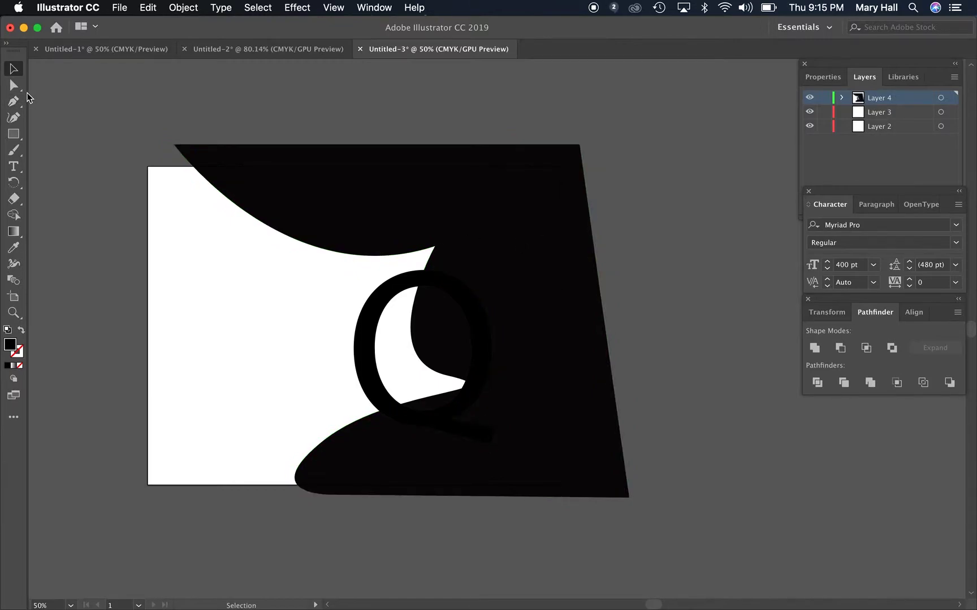
pyautogui.click(14, 86)
pyautogui.click(499, 271)
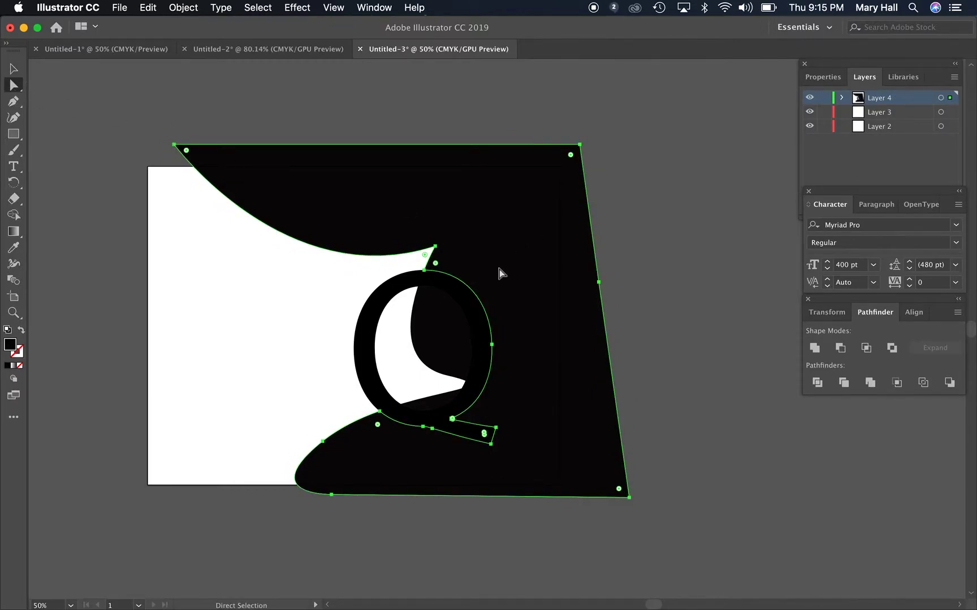
# Pull the trimmed pieces of the black shape and the Q apart with the Direct Selection tool to inspect the cuts
pyautogui.moveTo(520, 248); pyautogui.dragTo(680, 275)
pyautogui.moveTo(445, 328); pyautogui.dragTo(396, 349)
pyautogui.moveTo(463, 294); pyautogui.dragTo(284, 230)
pyautogui.click(442, 398)
pyautogui.moveTo(442, 398); pyautogui.dragTo(529, 368)
pyautogui.press('v')
# Undo the moves of the separated pieces and the Trim operation on the Q and black shape
pyautogui.hotkey('ctrl', 'z')
pyautogui.hotkey('ctrl', 'z')
pyautogui.hotkey('ctrl', 'z')
pyautogui.hotkey('ctrl', 'z')
pyautogui.hotkey('ctrl', 'z')
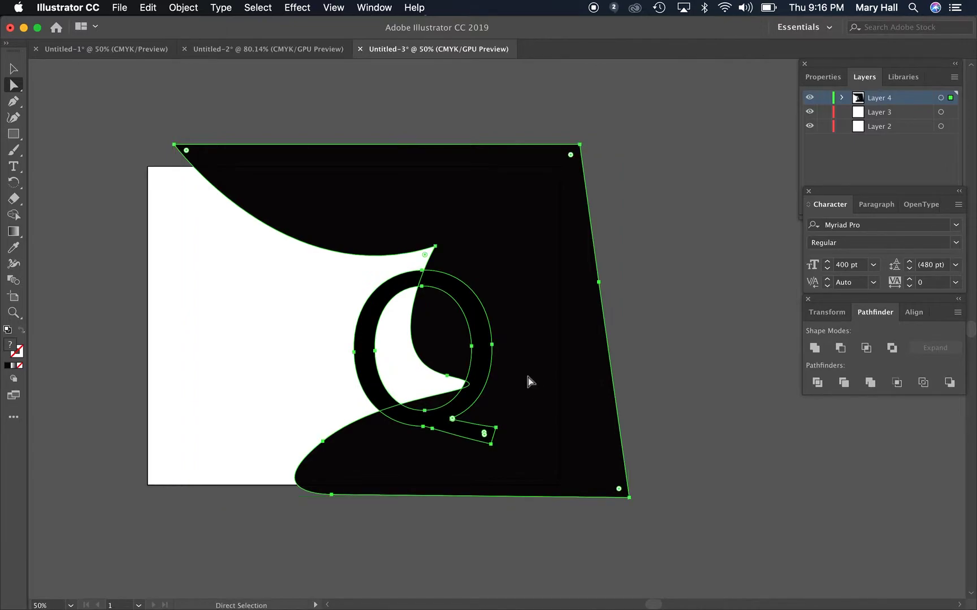
# Select the Q and the black shape together, first by their anchor points, then as whole objects
pyautogui.click(670, 412)
pyautogui.moveTo(738, 480); pyautogui.dragTo(344, 151)
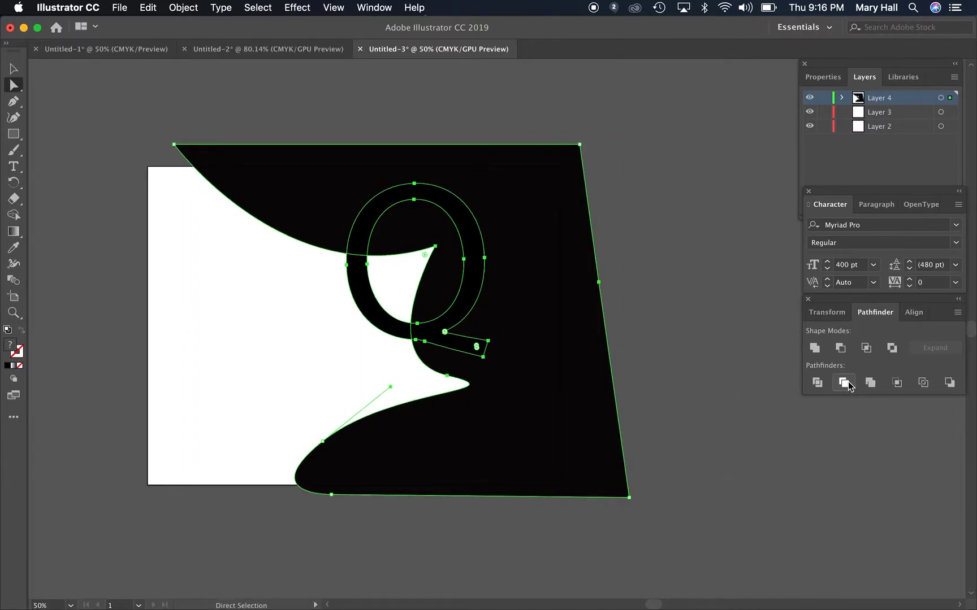
pyautogui.click(667, 376)
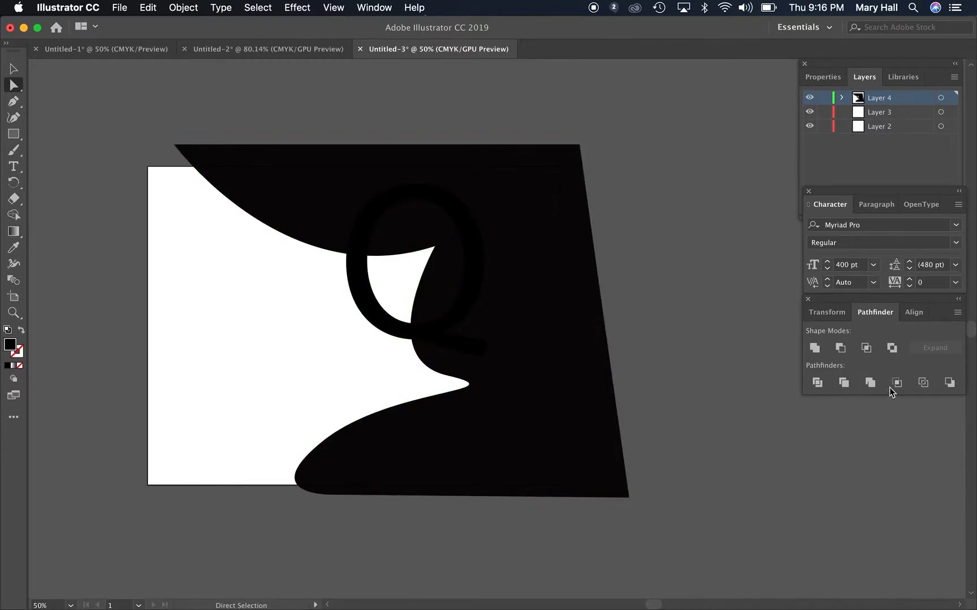
pyautogui.click(14, 68)
pyautogui.scroll(-3, 91, 130)
pyautogui.press('super+a')
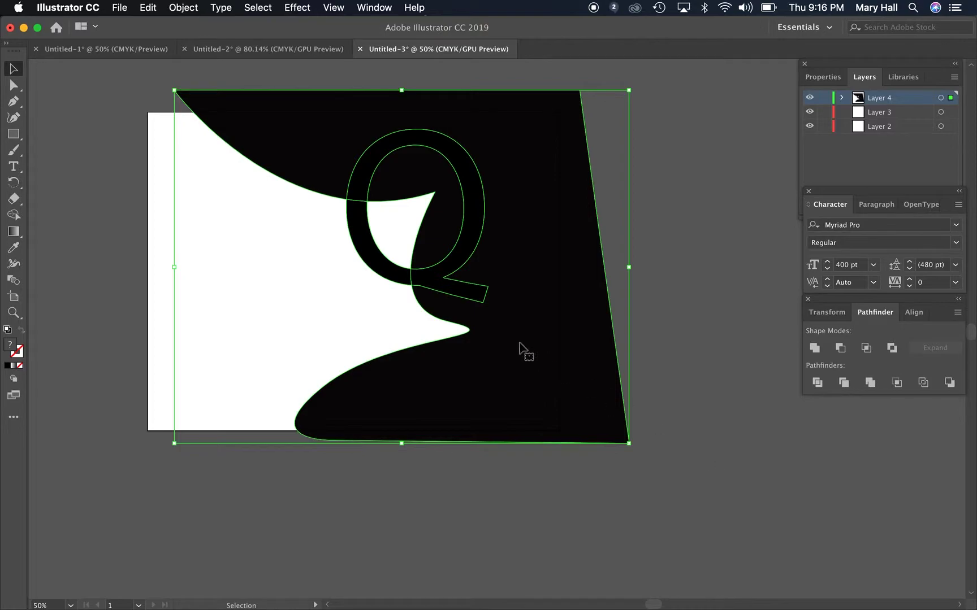
# Move the Q with the Direct Selection tool onto the white area beside the curve, leaving its context menu unused
pyautogui.click(14, 85)
pyautogui.click(146, 278)
pyautogui.moveTo(382, 277); pyautogui.dragTo(275, 322)
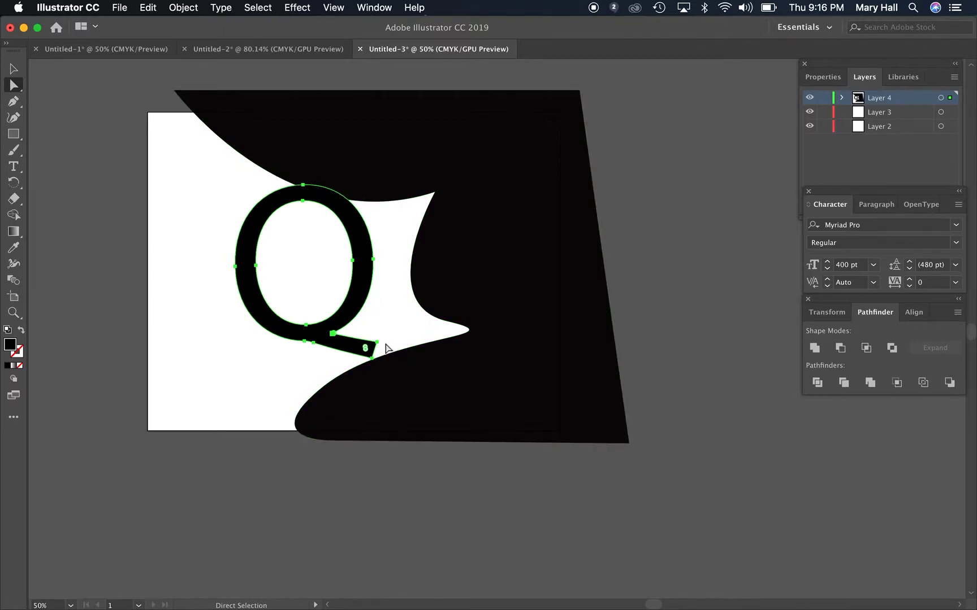
pyautogui.rightClick(358, 251)
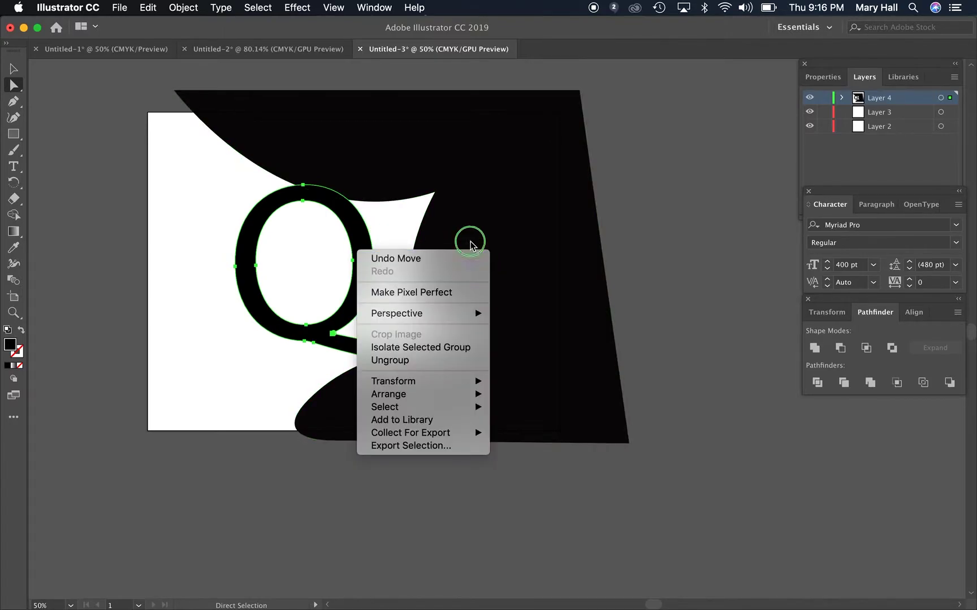
pyautogui.click(476, 255)
# Select both shapes together, clear the selection, and move the Q back over the black shape's inner curve
pyautogui.click(203, 161)
pyautogui.moveTo(189, 136); pyautogui.dragTo(397, 337)
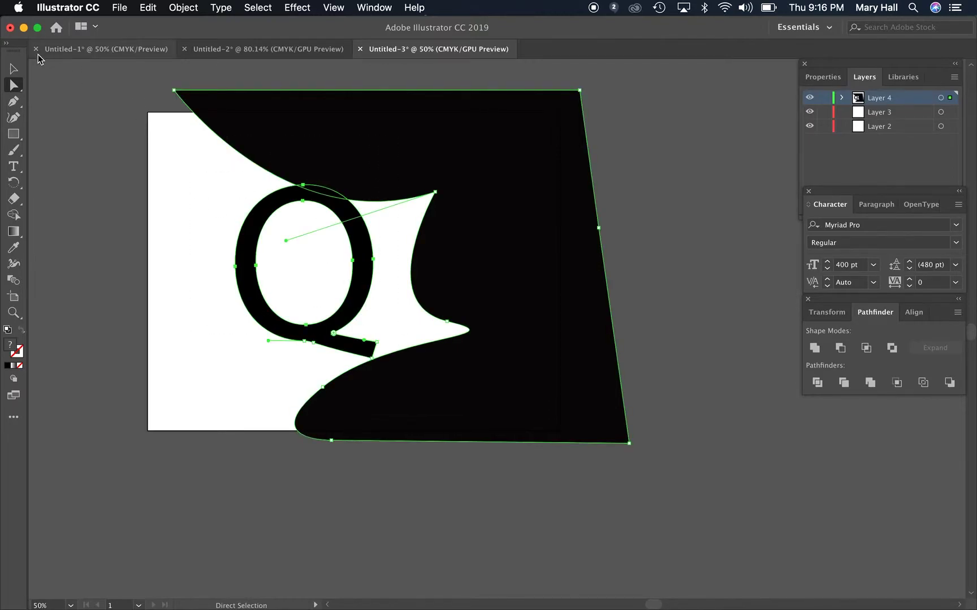
pyautogui.click(14, 69)
pyautogui.click(176, 242)
pyautogui.moveTo(249, 217); pyautogui.dragTo(368, 218)
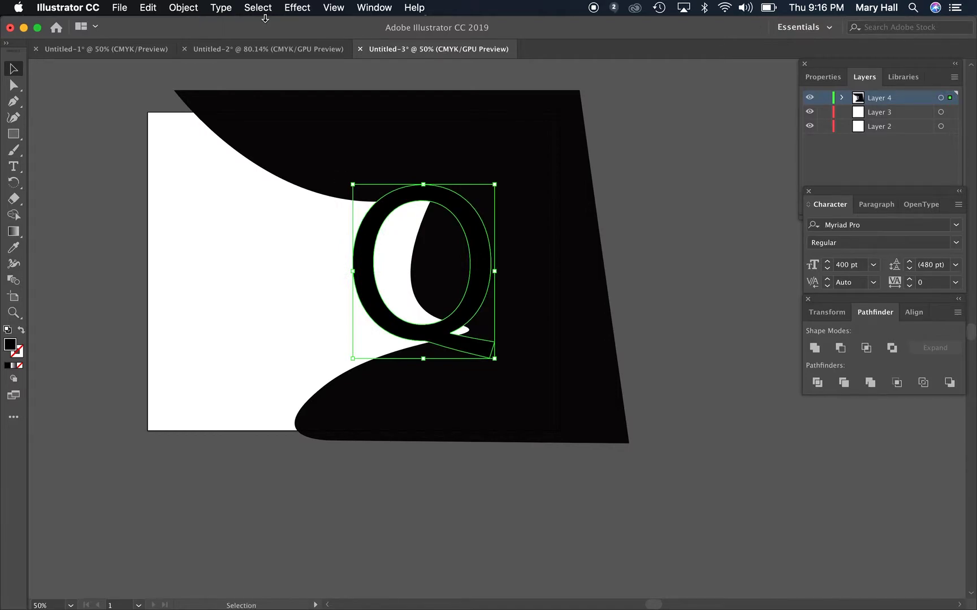
# Check the list of lesson topics in the Untitled-2 document and return to Untitled-3
pyautogui.click(259, 49)
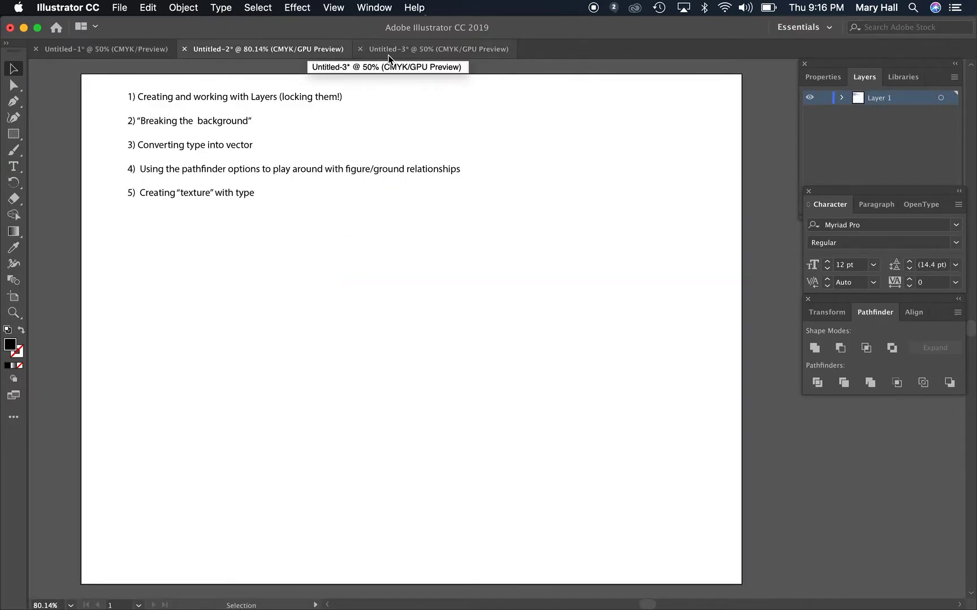
pyautogui.click(389, 50)
# Move the Q aside onto the black shape's slanted outer edge and clear the selection
pyautogui.click(258, 275)
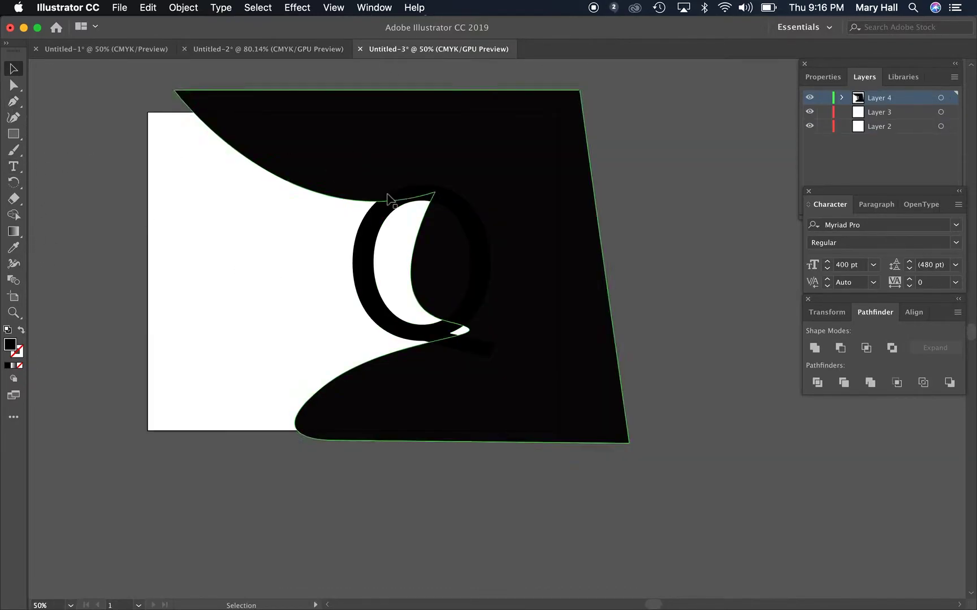
pyautogui.moveTo(370, 219); pyautogui.dragTo(540, 229)
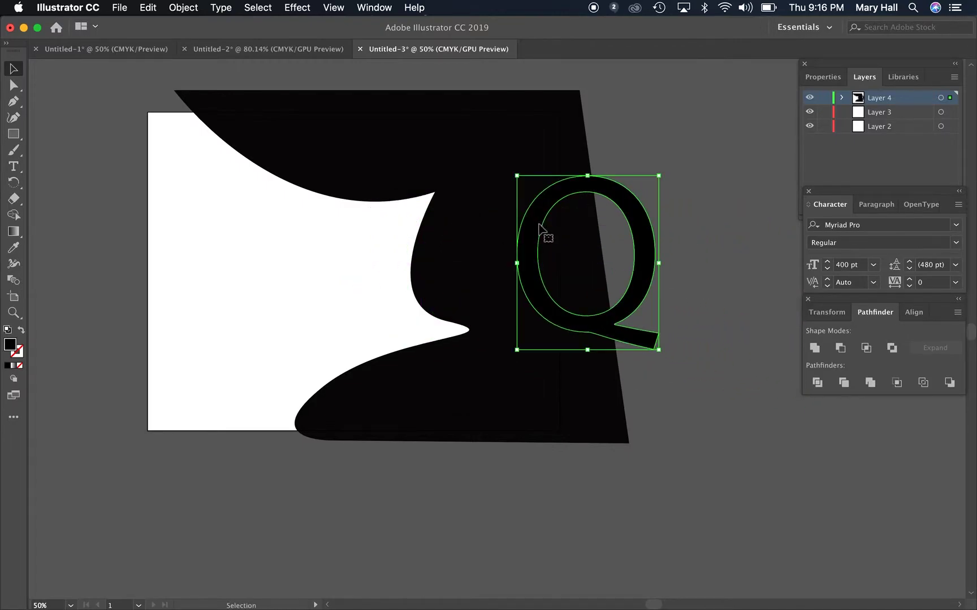
pyautogui.click(216, 257)
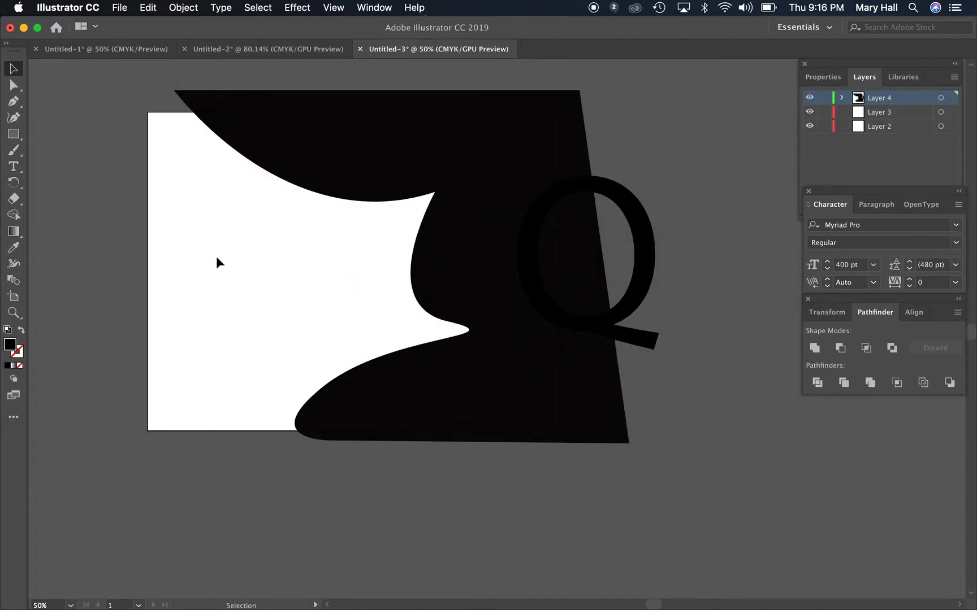
# Create an area text frame covering the artboard and set its font size to 30 pt
pyautogui.click(15, 169)
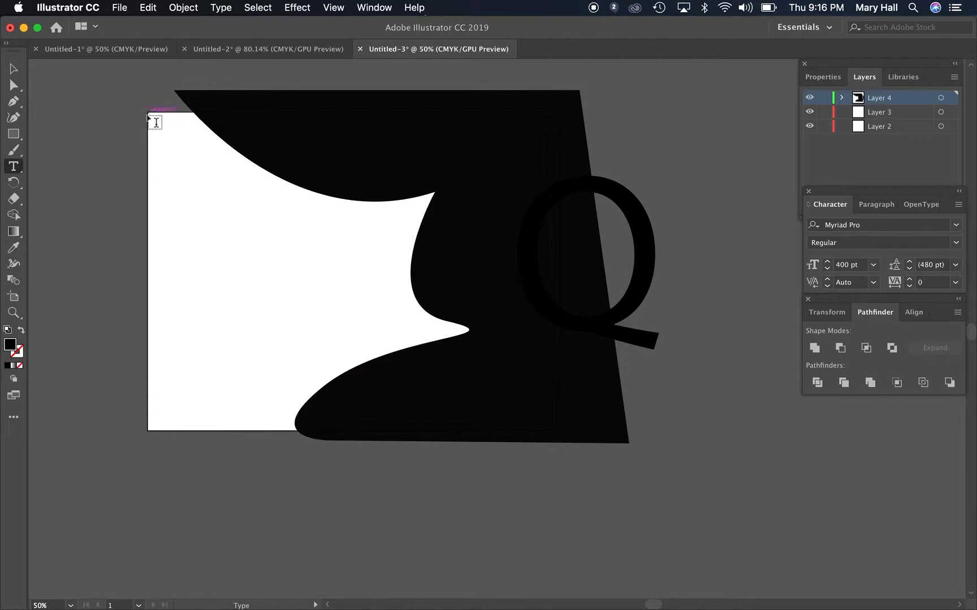
pyautogui.moveTo(149, 114); pyautogui.dragTo(540, 442)
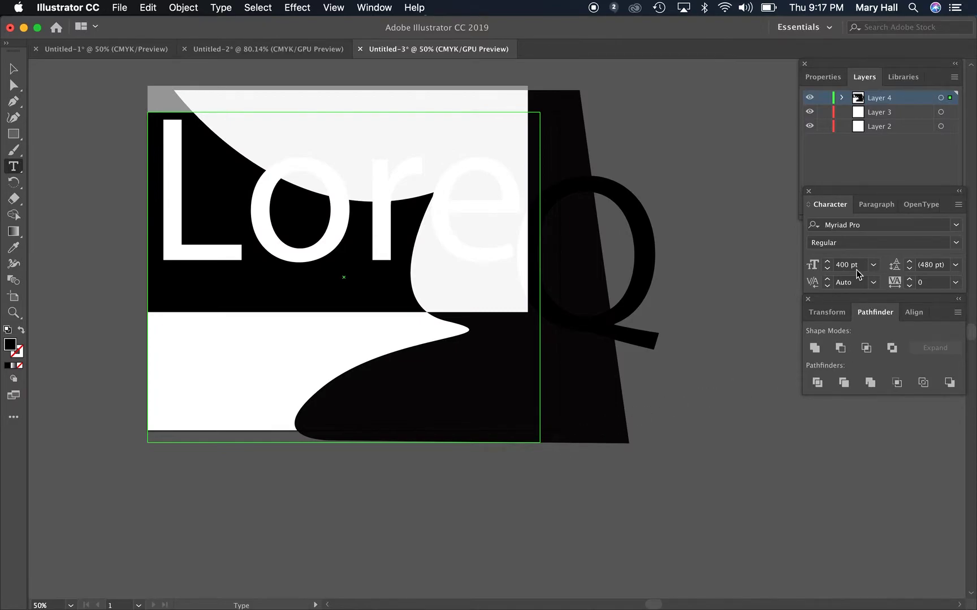
pyautogui.moveTo(852, 265); pyautogui.dragTo(833, 265)
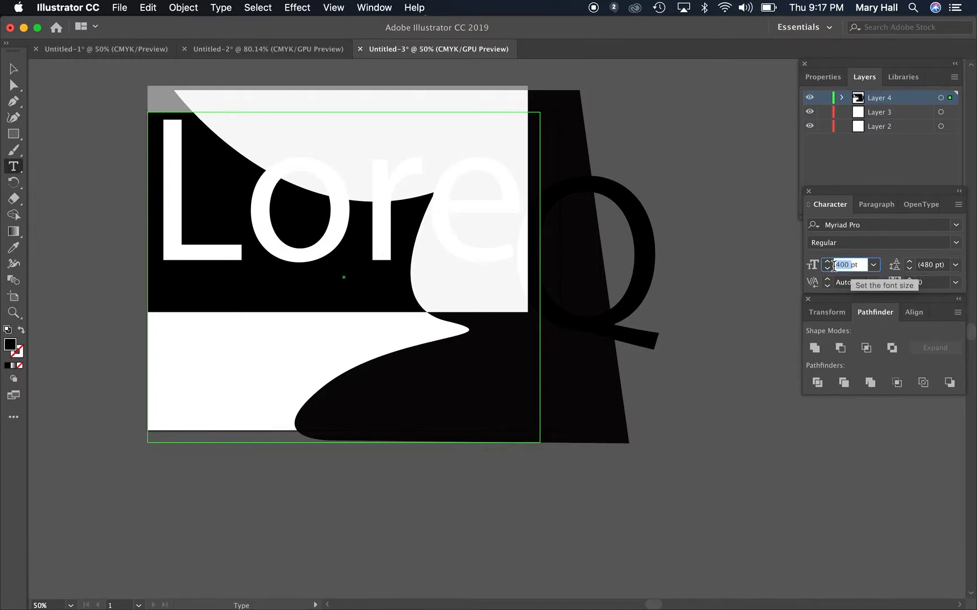
pyautogui.write('30')
pyautogui.press('Return')
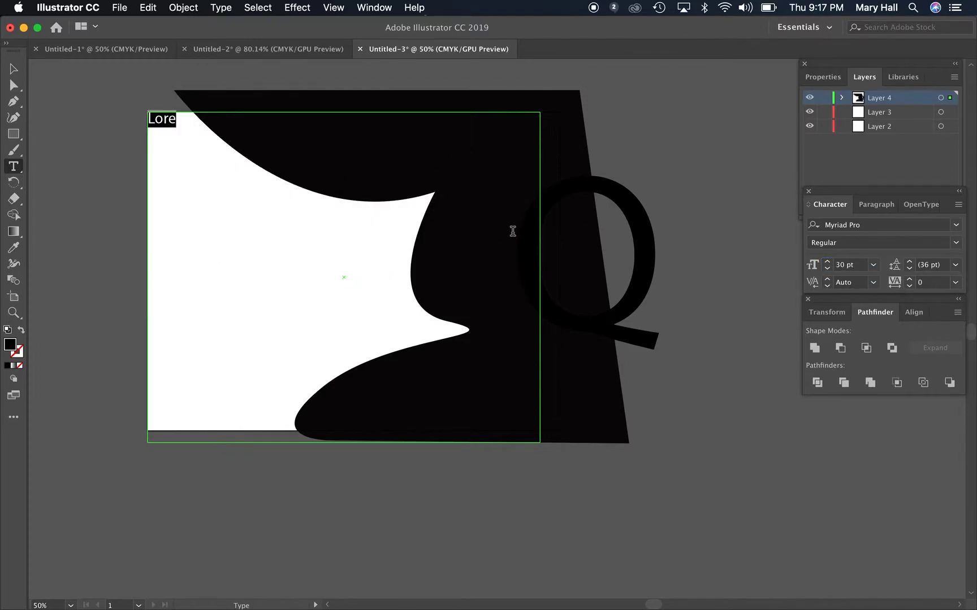
# Fill the text frame with a texture of Qs by entering one row and pasting copies of it down the frame
pyautogui.write('QQQQQ')
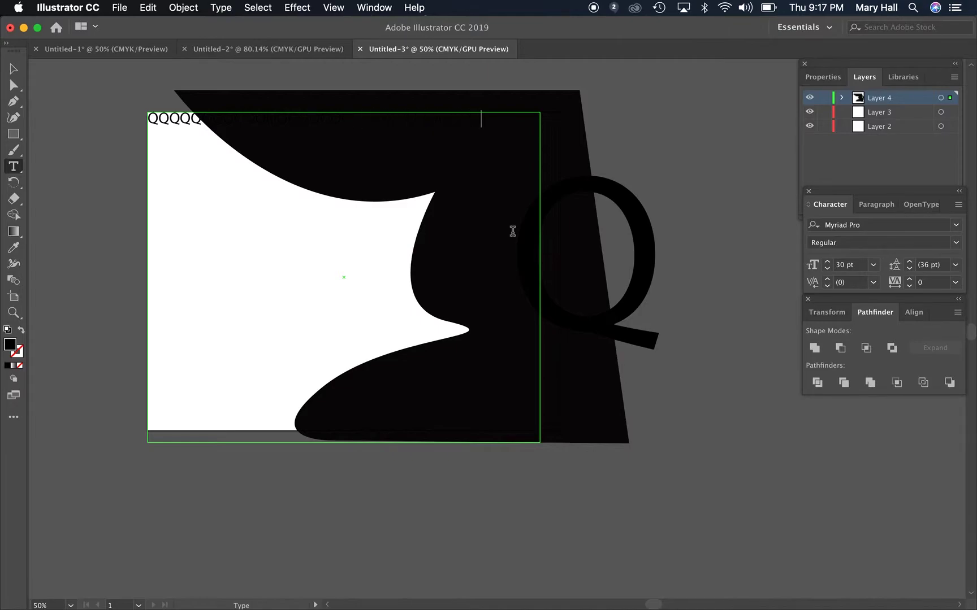
pyautogui.press('Escape')
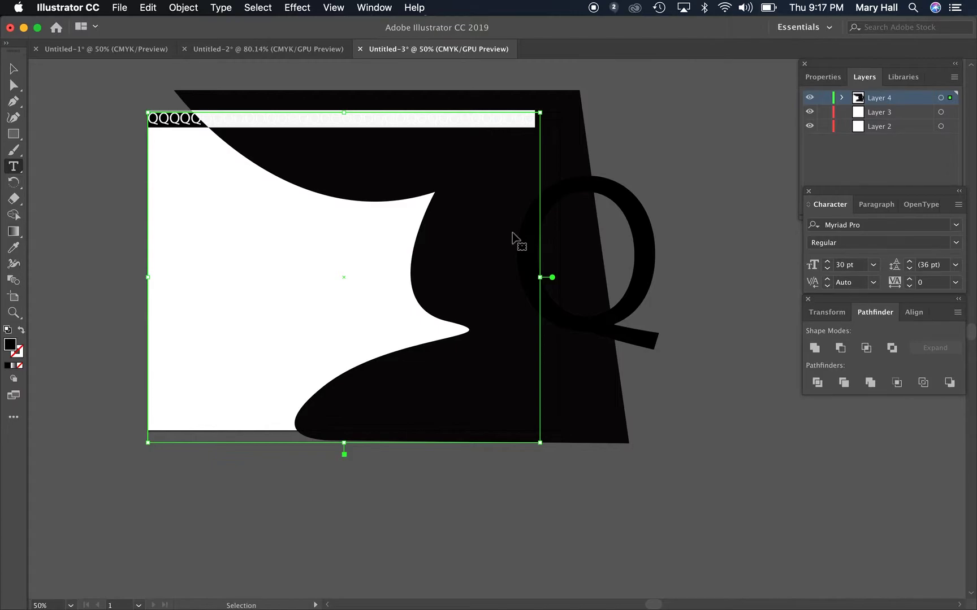
pyautogui.press('super+v')
pyautogui.press('super+v')
pyautogui.press('super+v')
pyautogui.press('super+v')
pyautogui.press('super+v')
pyautogui.press('super+v')
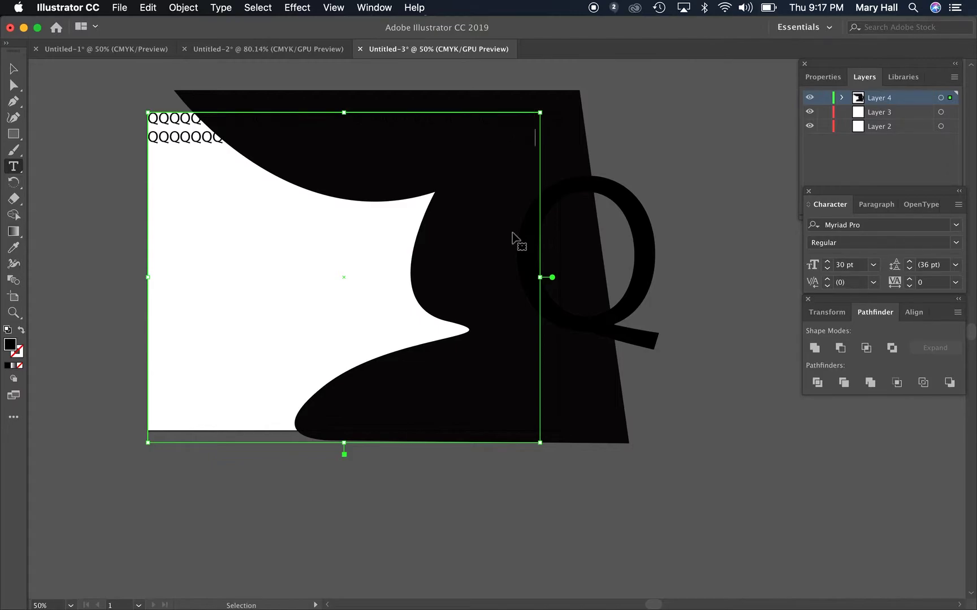
pyautogui.press('super+v')
pyautogui.press('super+v')
pyautogui.press('super+v')
pyautogui.press('super+v')
pyautogui.press('super+v')
pyautogui.press('super+v')
pyautogui.press('super+v')
pyautogui.press('super+v')
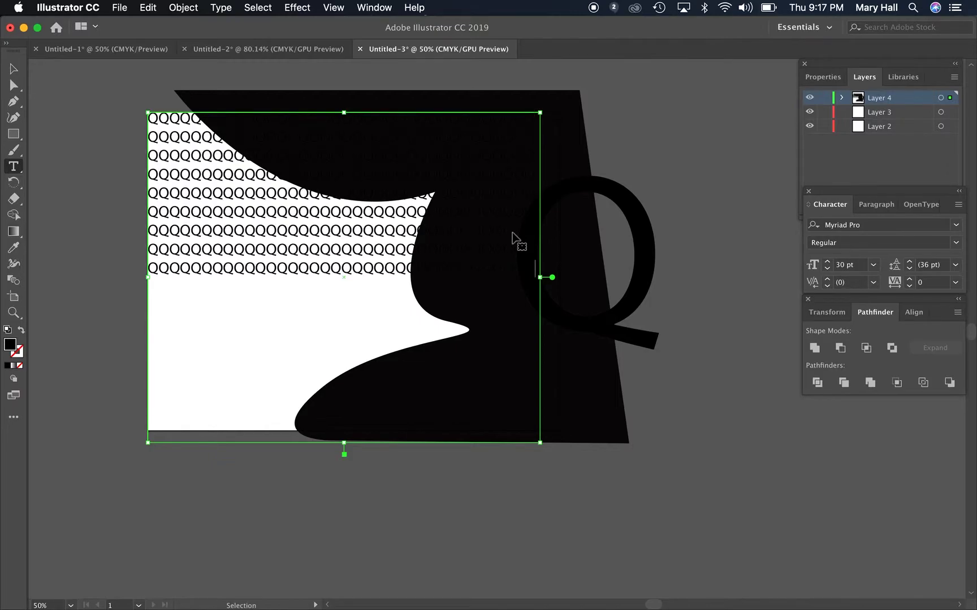
pyautogui.press('super+v')
pyautogui.press('super+v')
pyautogui.press('super+v')
# Move the large Q over the black shape's inner curve, and select the block of small Qs to view its context menu
pyautogui.click(14, 68)
pyautogui.click(50, 194)
pyautogui.moveTo(654, 250); pyautogui.dragTo(475, 234)
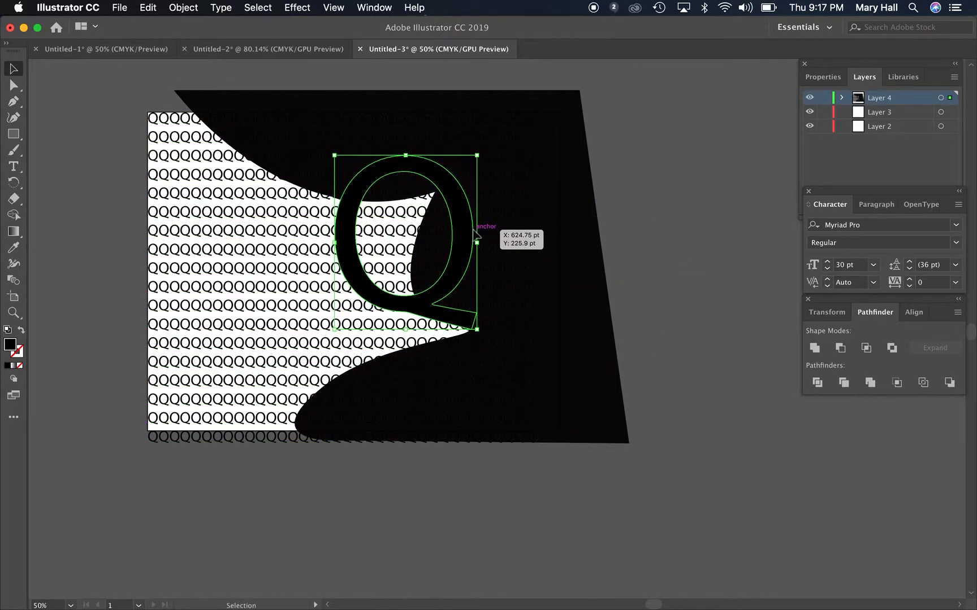
pyautogui.click(430, 170)
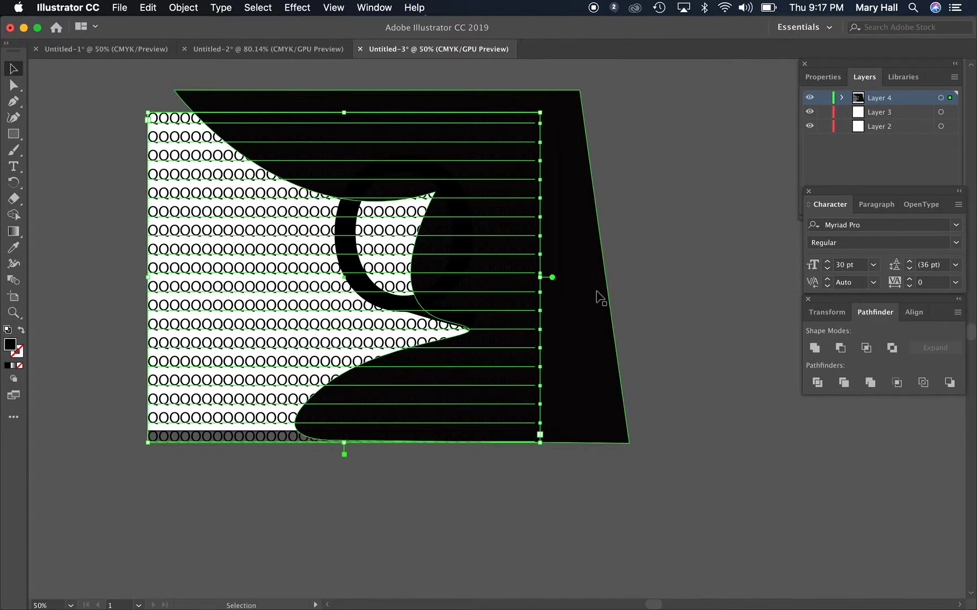
pyautogui.rightClick(412, 284)
pyautogui.click(524, 238)
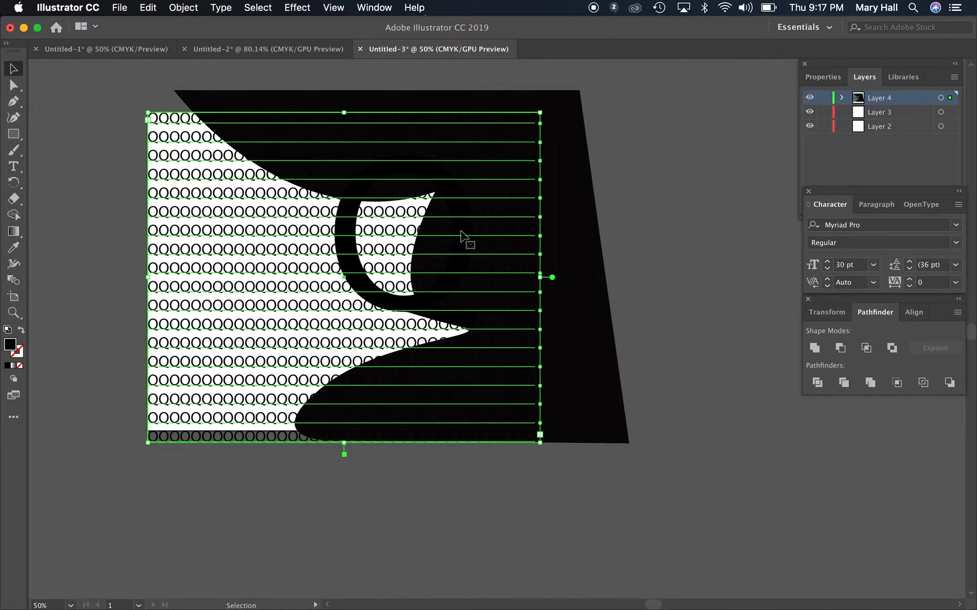
# Cut the large Q from Layer 4 and paste it into Layer 3
pyautogui.click(356, 210)
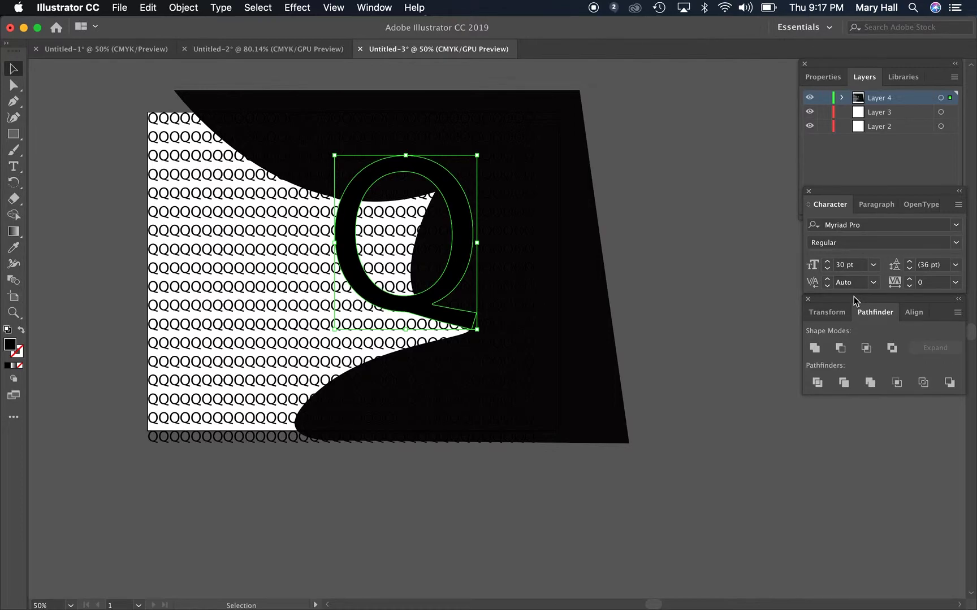
pyautogui.press('Delete')
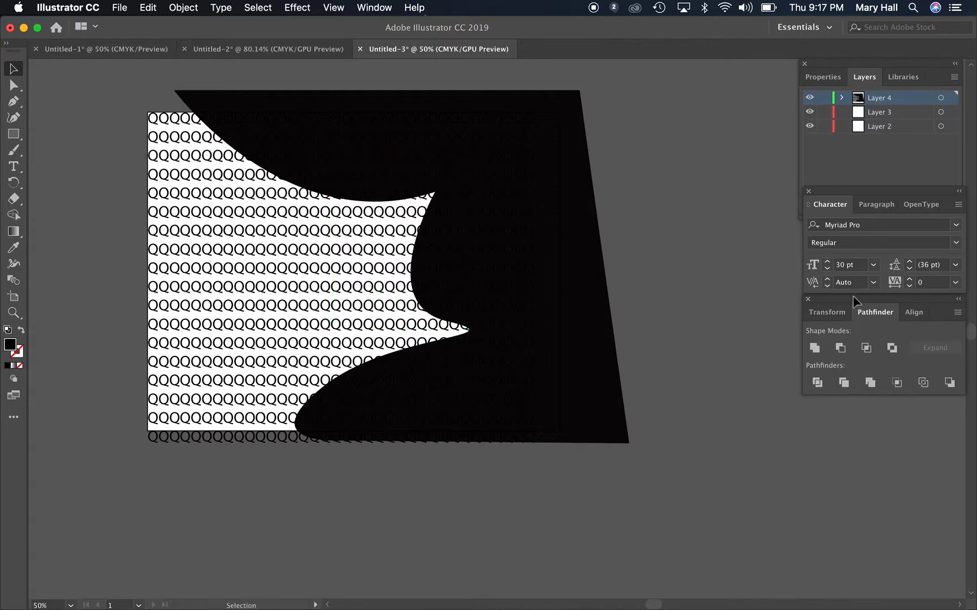
pyautogui.click(884, 113)
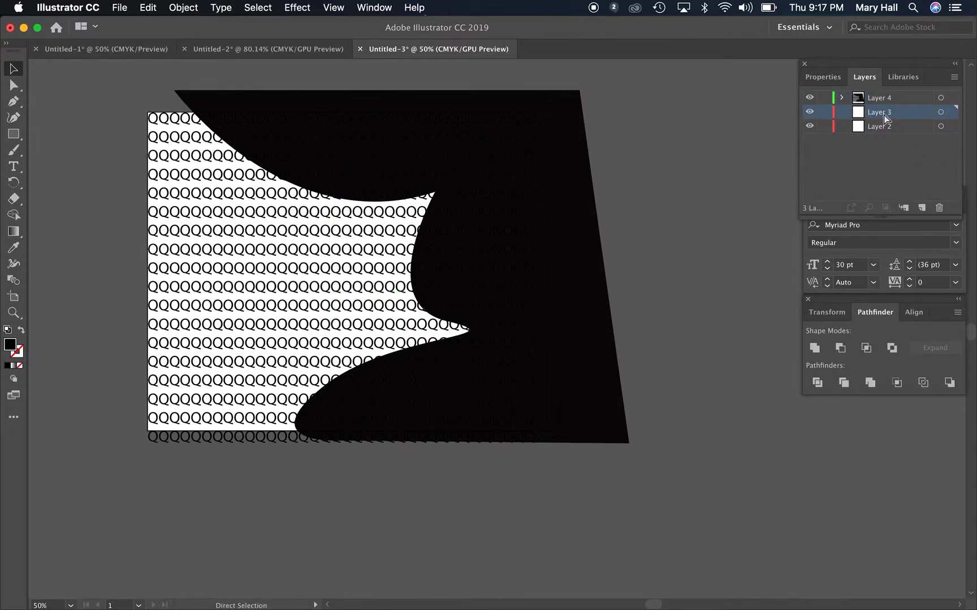
pyautogui.press('super+f')
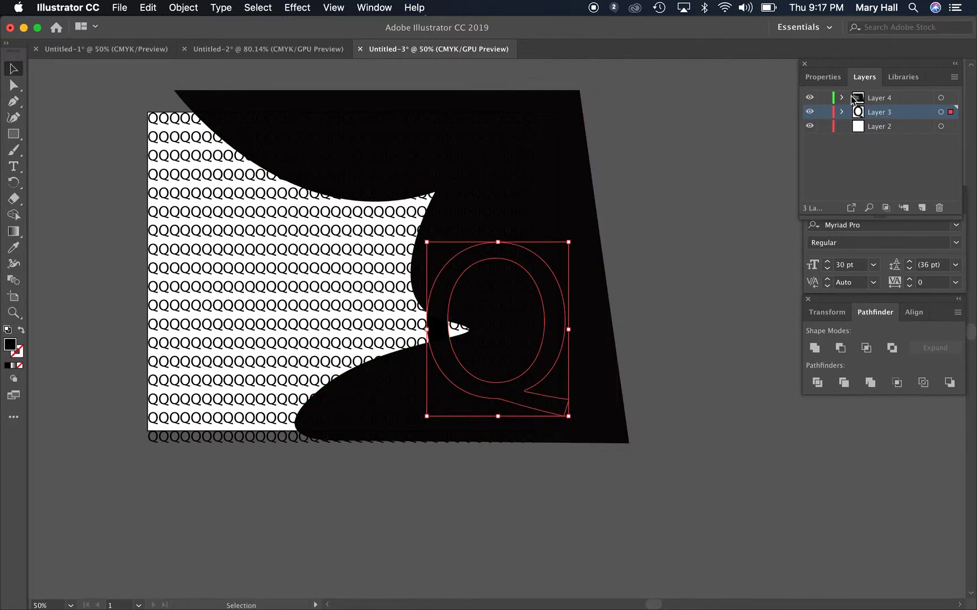
# Lock Layer 4, move the large Q down past the black shape's lower edge, and try to select the locked artwork
pyautogui.click(823, 98)
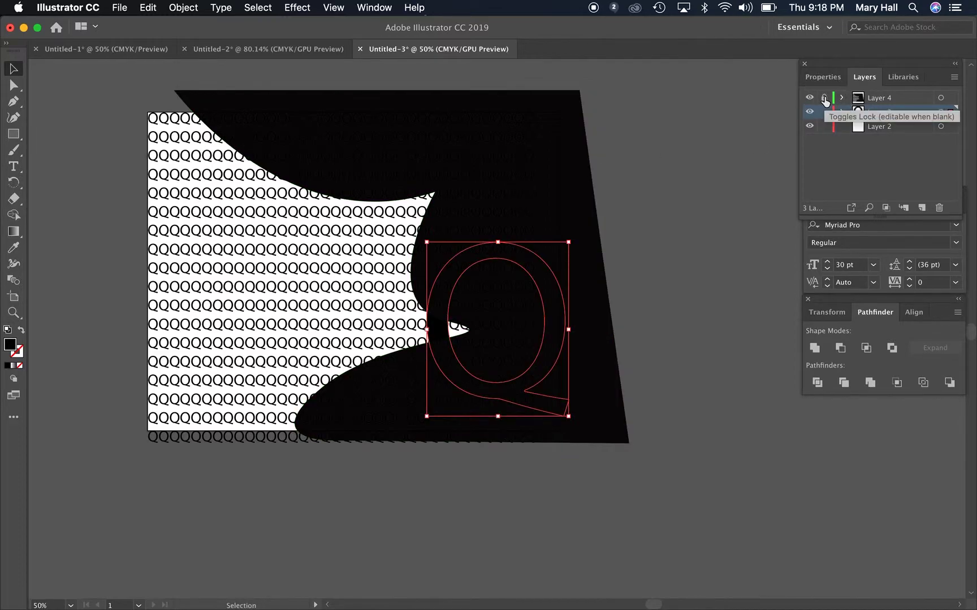
pyautogui.moveTo(519, 251); pyautogui.dragTo(554, 339)
pyautogui.click(350, 167)
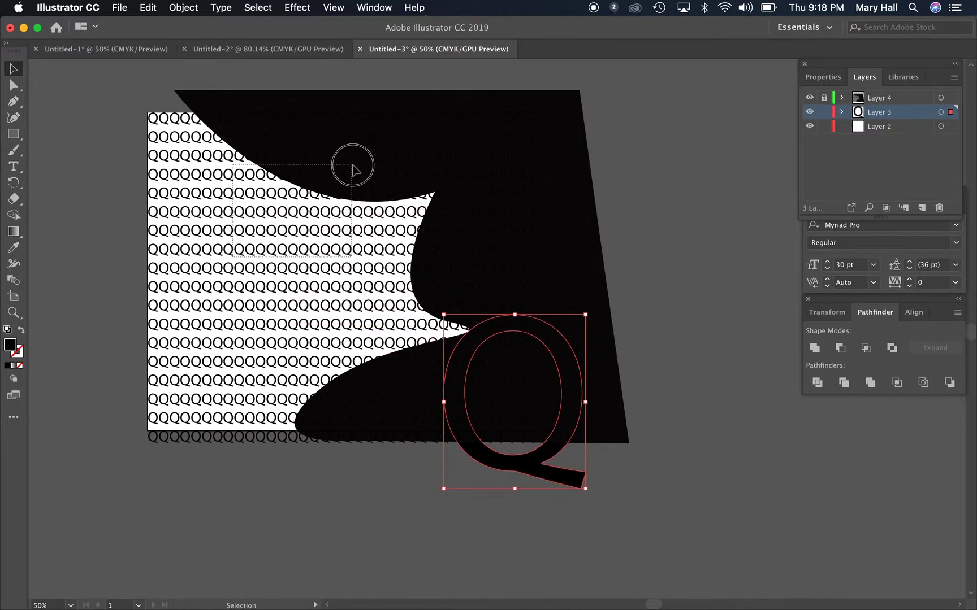
pyautogui.rightClick(257, 397)
pyautogui.click(312, 273)
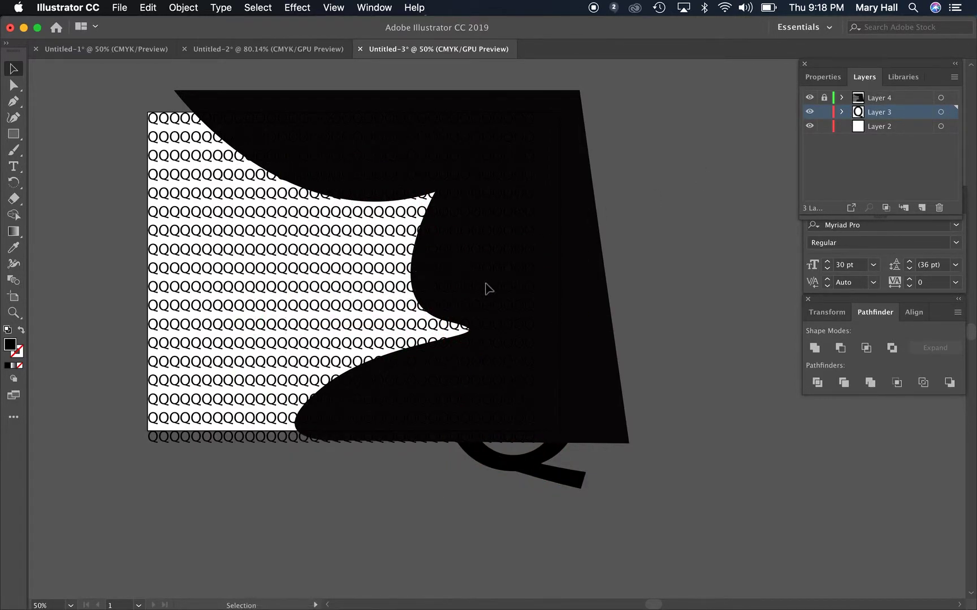
# Enlarge the Q, rotate it counterclockwise across the white area and black curve, and unlock Layer 4
pyautogui.moveTo(524, 447); pyautogui.dragTo(578, 300)
pyautogui.moveTo(516, 232); pyautogui.dragTo(497, 243)
pyautogui.click(824, 98)
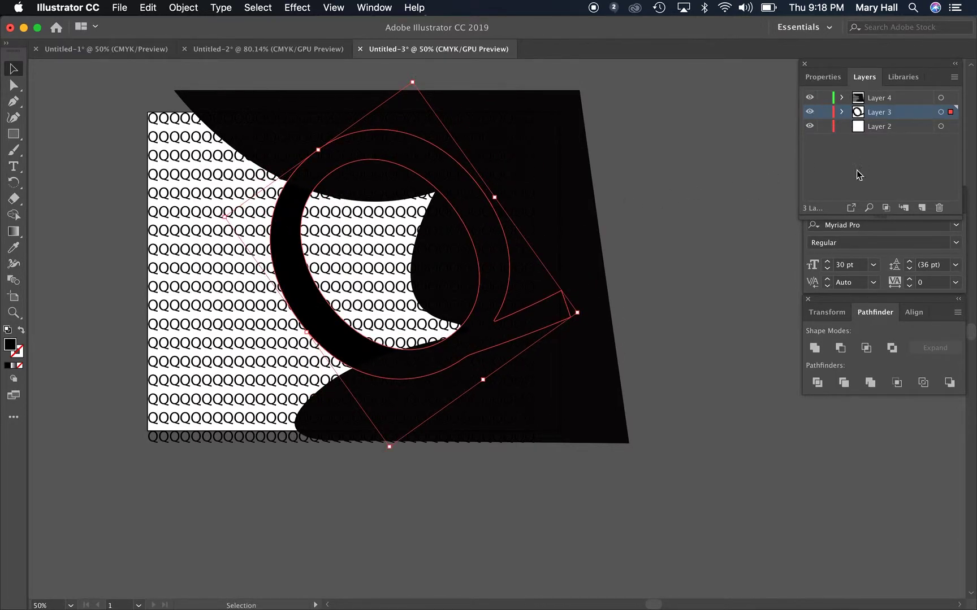
# Select the black shape on Layer 4, then lock the layer again and try to select the shape
pyautogui.click(664, 190)
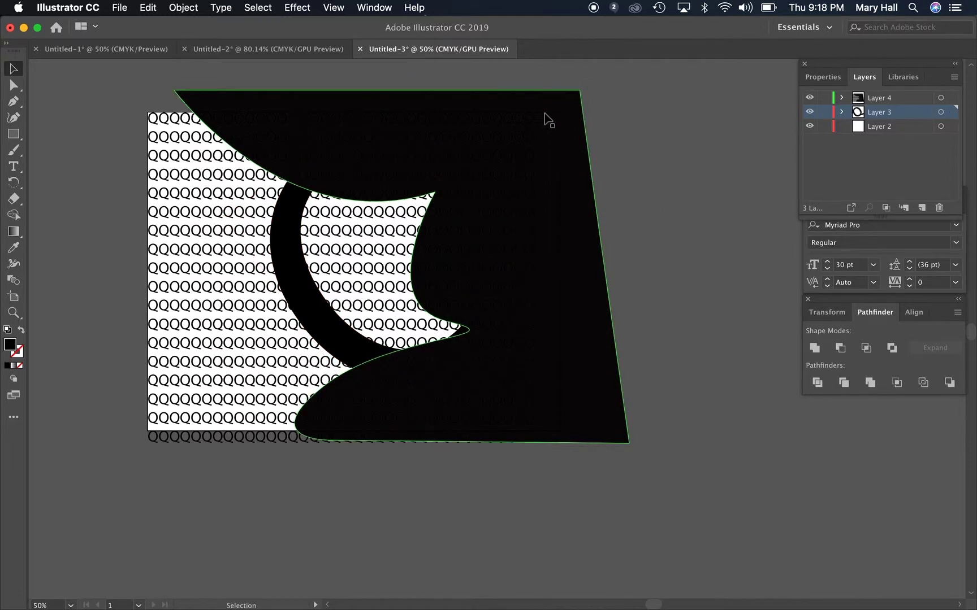
pyautogui.click(546, 117)
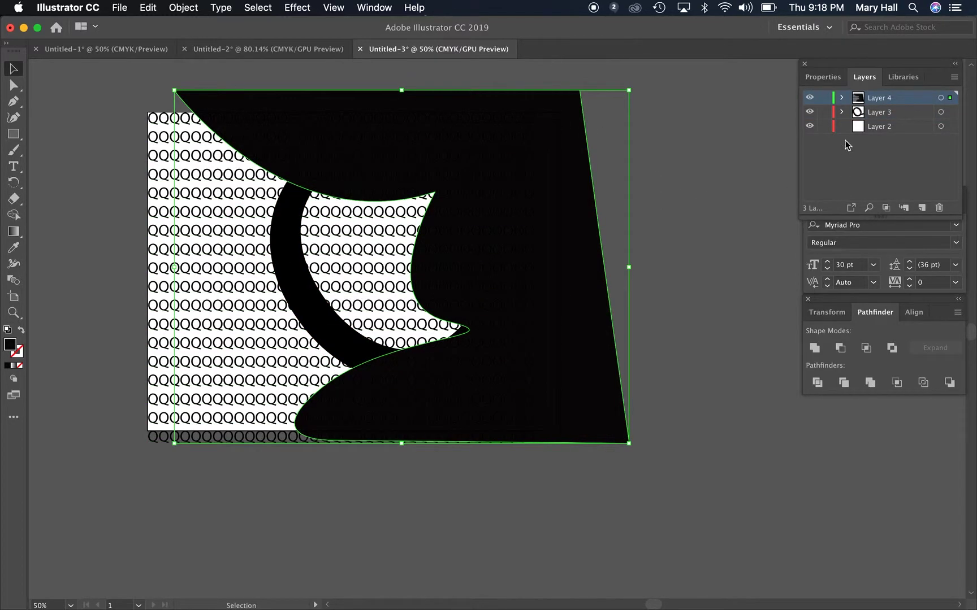
pyautogui.press('super+z')
pyautogui.click(672, 191)
pyautogui.click(559, 130)
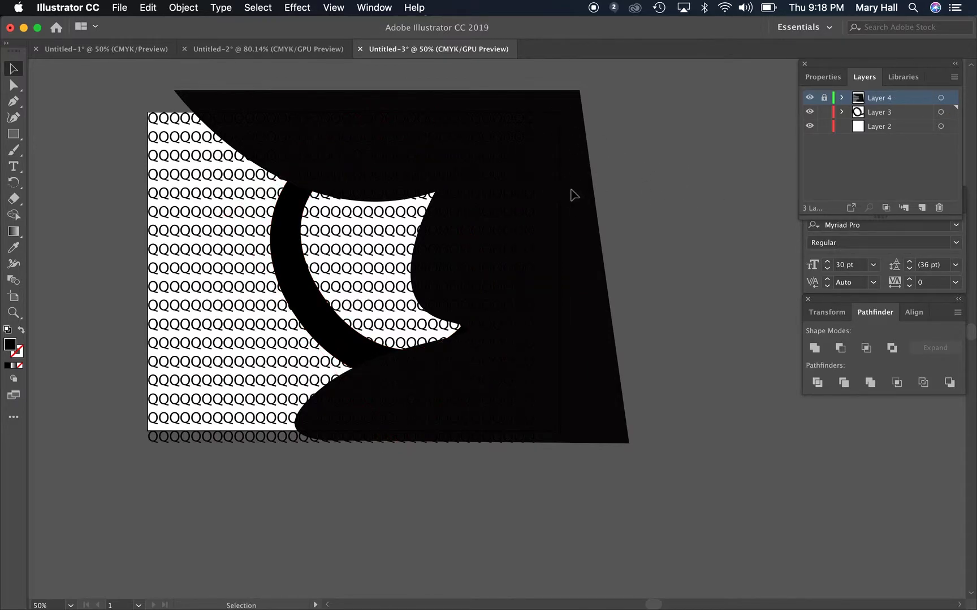
# With Layer 4 unlocked, move the block of small Qs down and left, partly off the artboard
pyautogui.moveTo(552, 172); pyautogui.dragTo(490, 191)
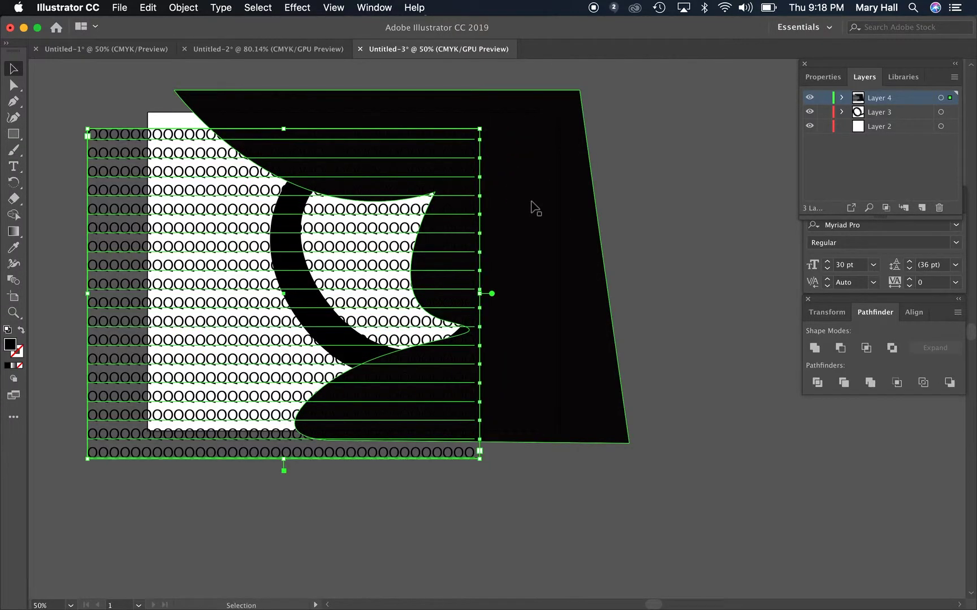
# Delete the block of small Qs from Layer 4, paste it onto Layer 2, and position it over the white artboard
pyautogui.press('Delete')
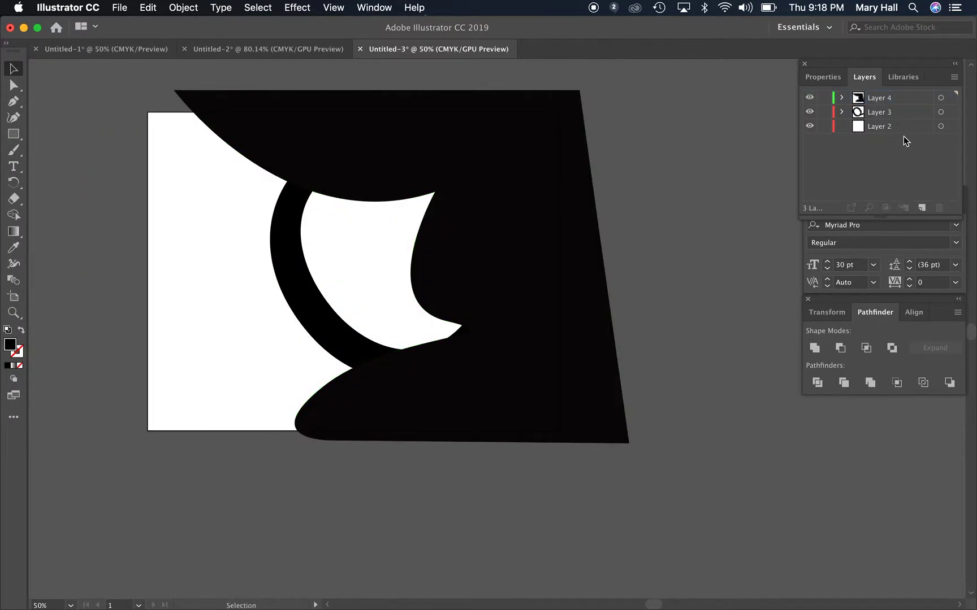
pyautogui.click(899, 128)
pyautogui.press('super+v')
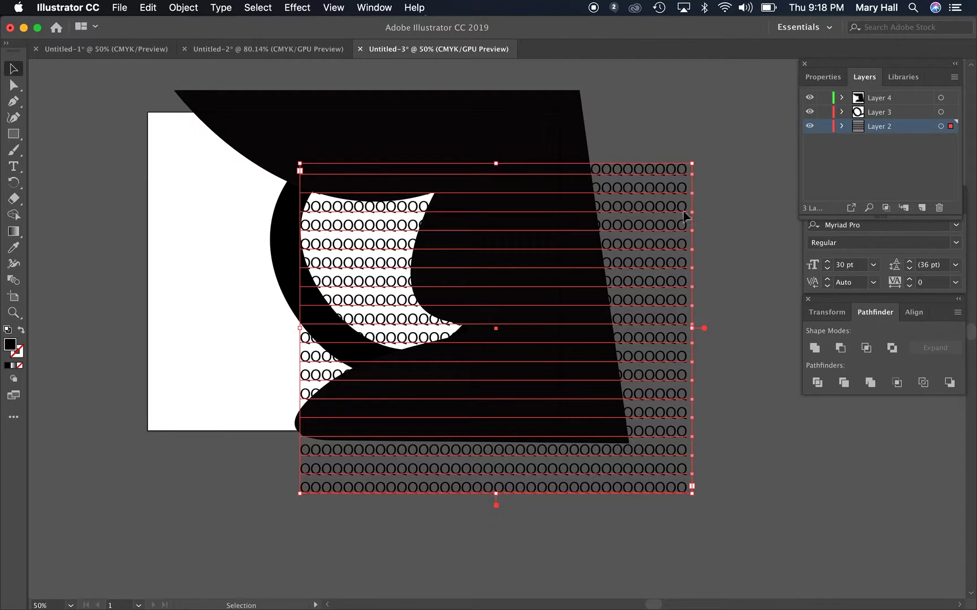
pyautogui.moveTo(639, 275); pyautogui.dragTo(486, 218)
pyautogui.click(663, 232)
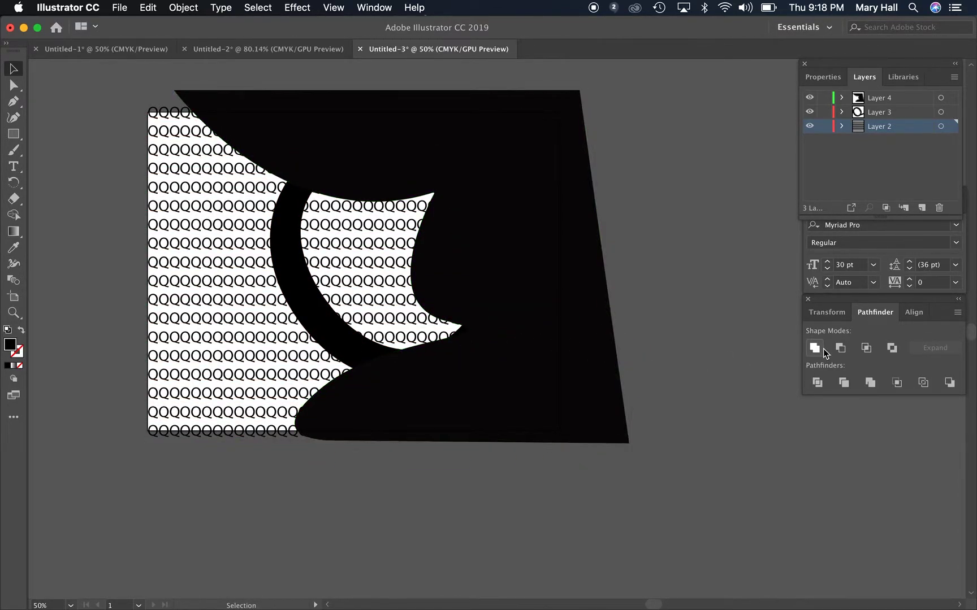
# Lock Layer 2 and move the large Q on Layer 3 up and to the left
pyautogui.click(824, 126)
pyautogui.click(870, 112)
pyautogui.moveTo(296, 228); pyautogui.dragTo(258, 210)
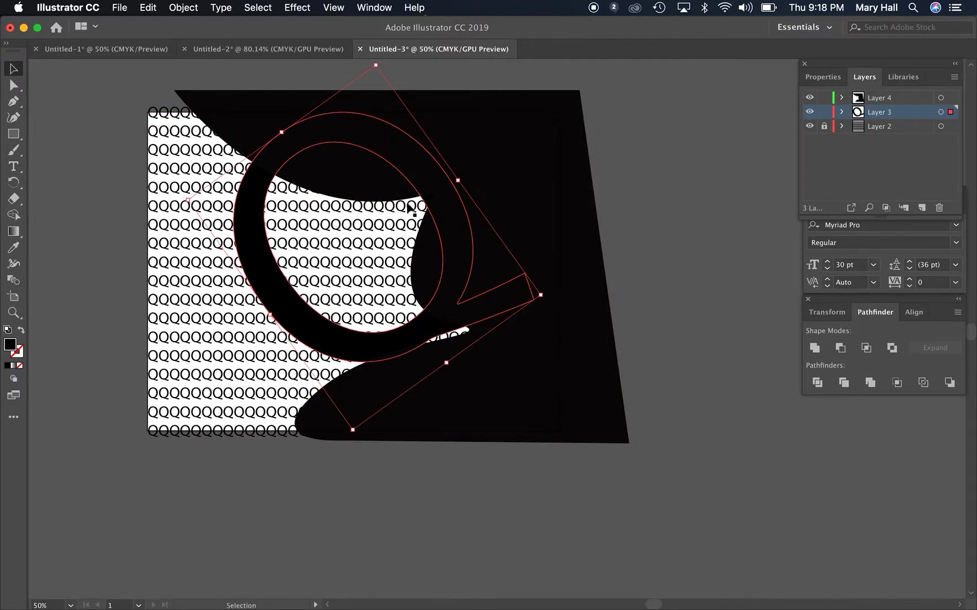
# Select the large Q together with the black shape and split them with Pathfinder Divide
pyautogui.keyDown('shift'); pyautogui.click(541, 181); pyautogui.keyUp('shift')
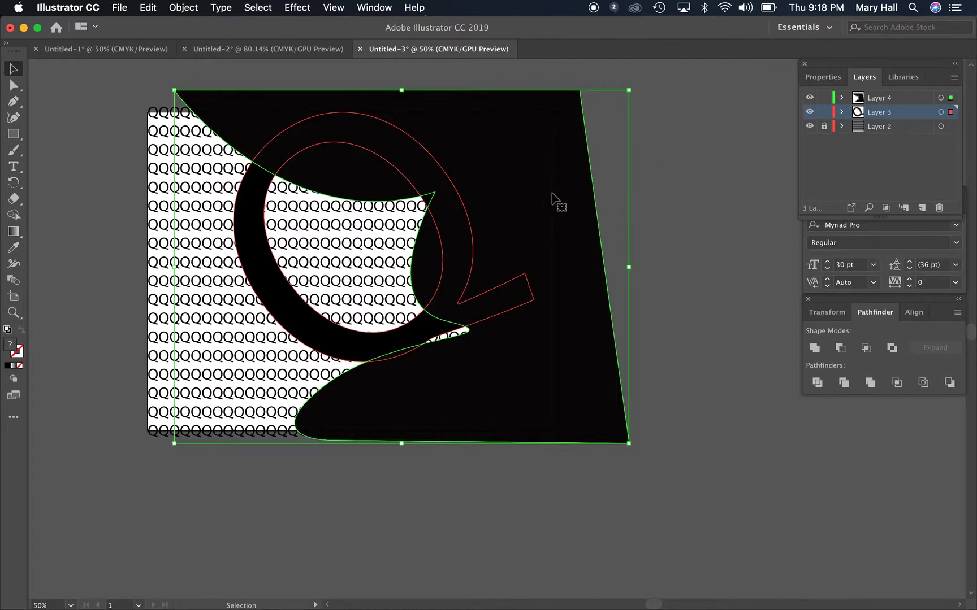
pyautogui.click(826, 385)
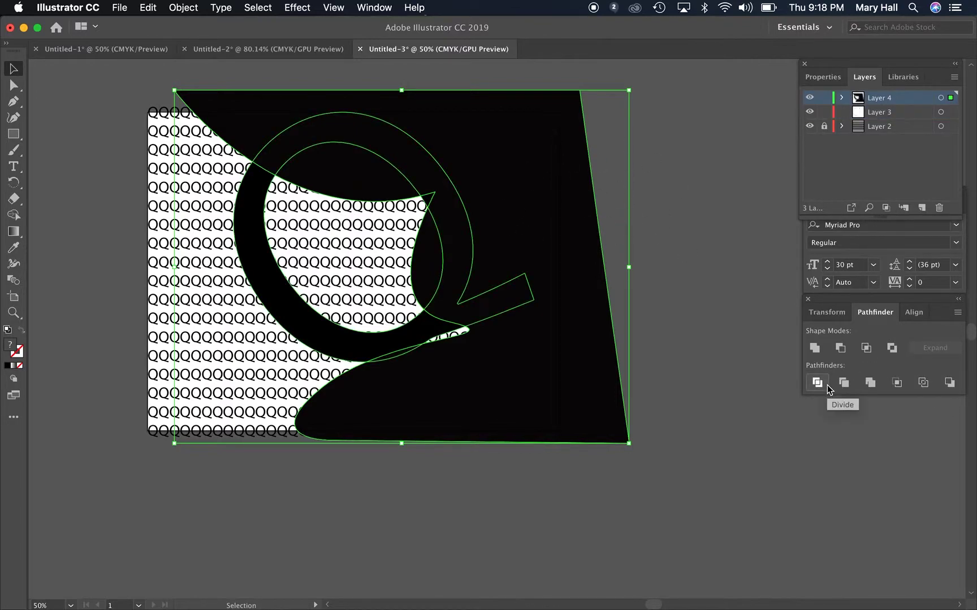
pyautogui.click(14, 84)
pyautogui.click(53, 105)
# Fill the section of the Q that overlaps the black shape with white (FFFFFF)
pyautogui.click(323, 148)
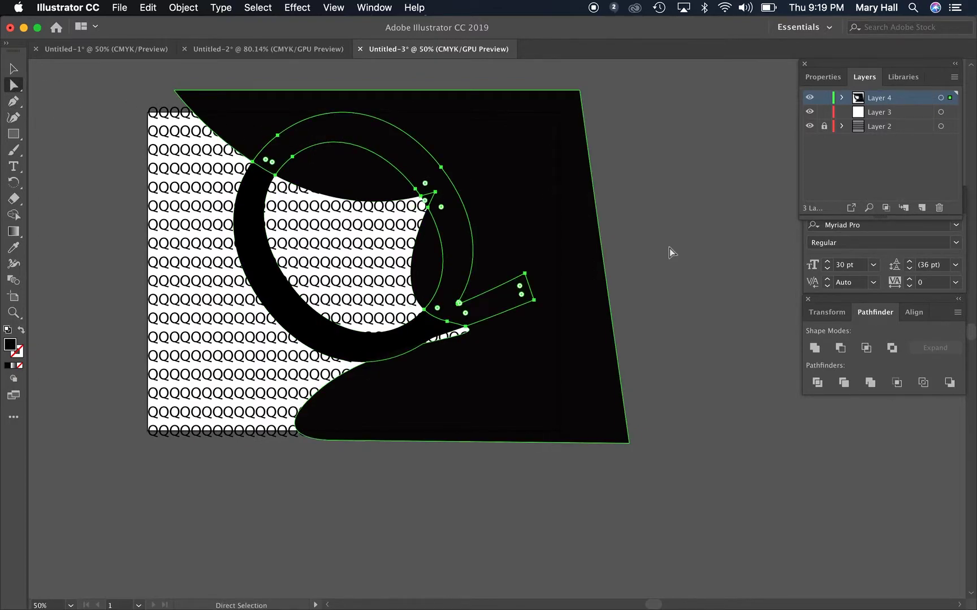
pyautogui.doubleClick(10, 345)
pyautogui.moveTo(482, 332); pyautogui.dragTo(409, 261)
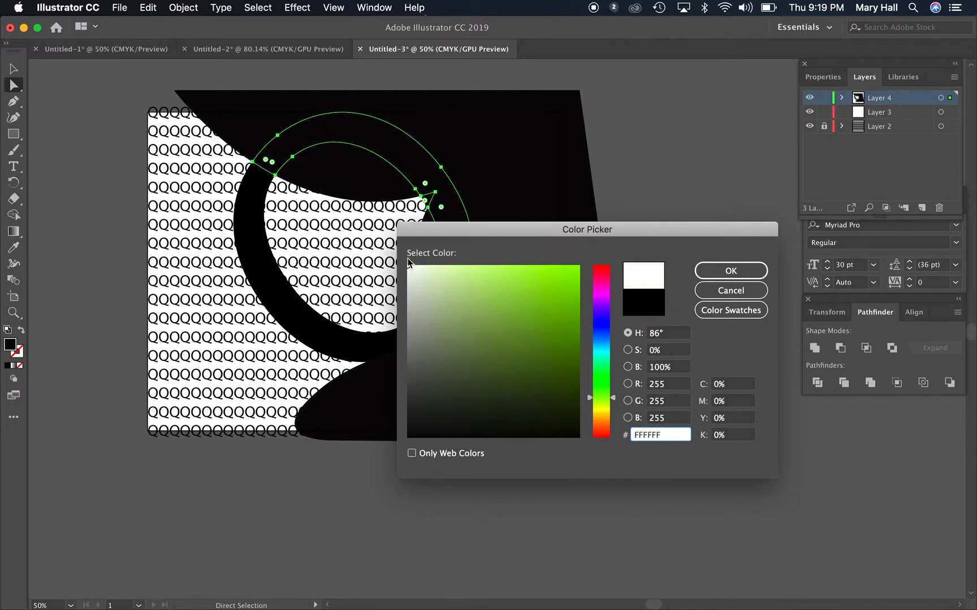
pyautogui.click(761, 274)
pyautogui.click(693, 218)
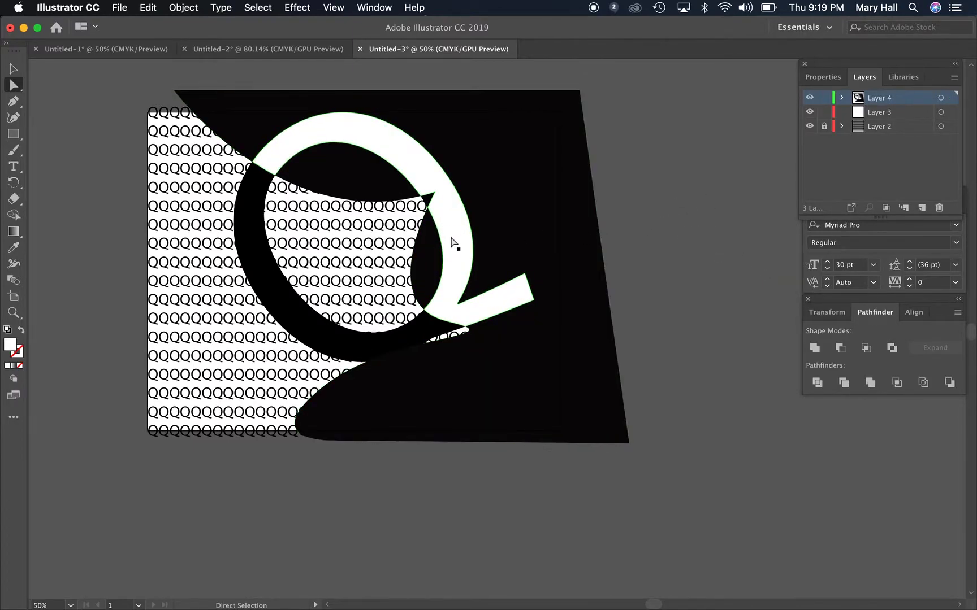
# Duplicate the white Q section, rotate it clockwise, shrink it, and place it beside the large Q near the black shape's upper edge
pyautogui.moveTo(456, 242); pyautogui.dragTo(498, 227)
pyautogui.press('super+v')
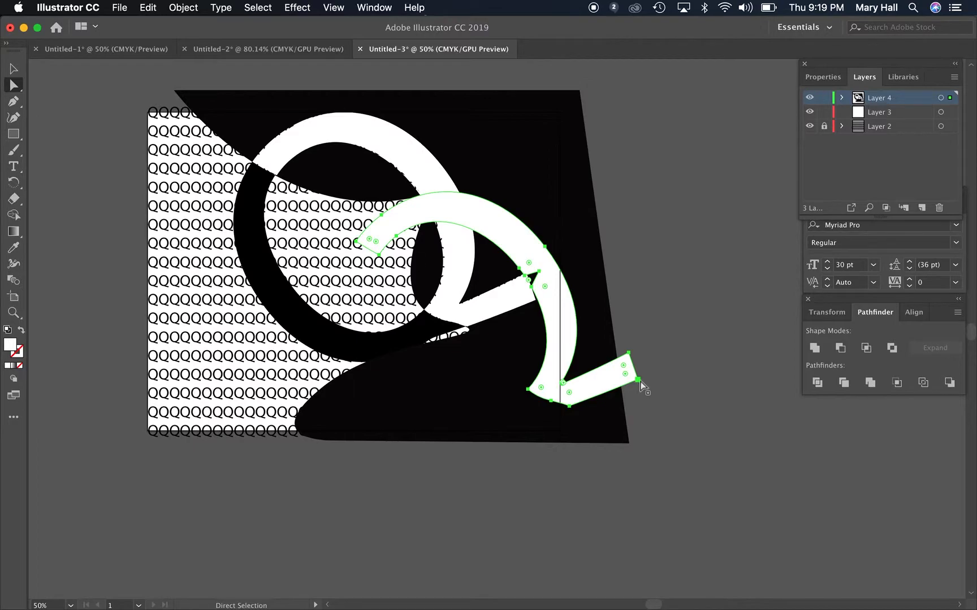
pyautogui.press('v')
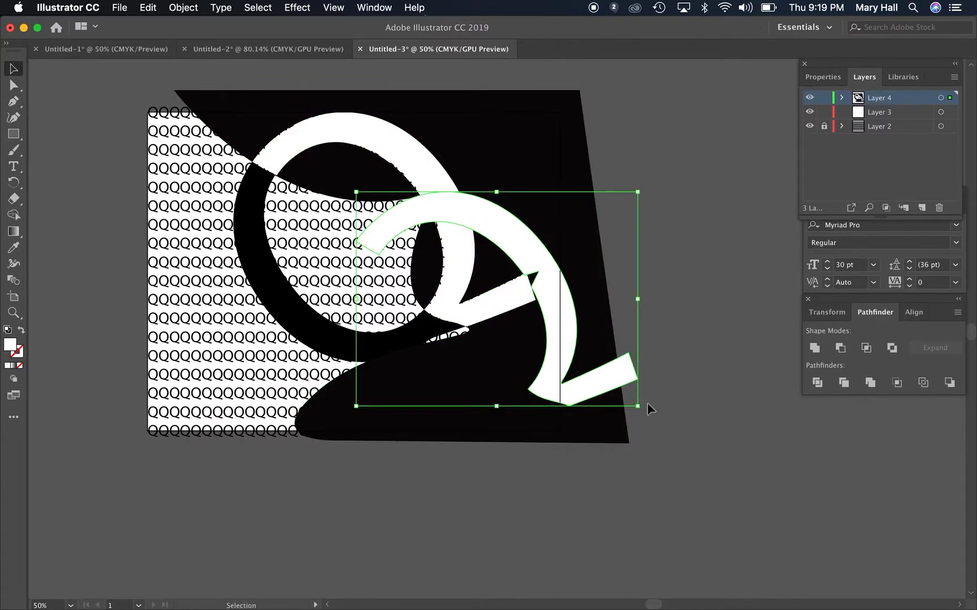
pyautogui.moveTo(645, 410); pyautogui.dragTo(473, 430)
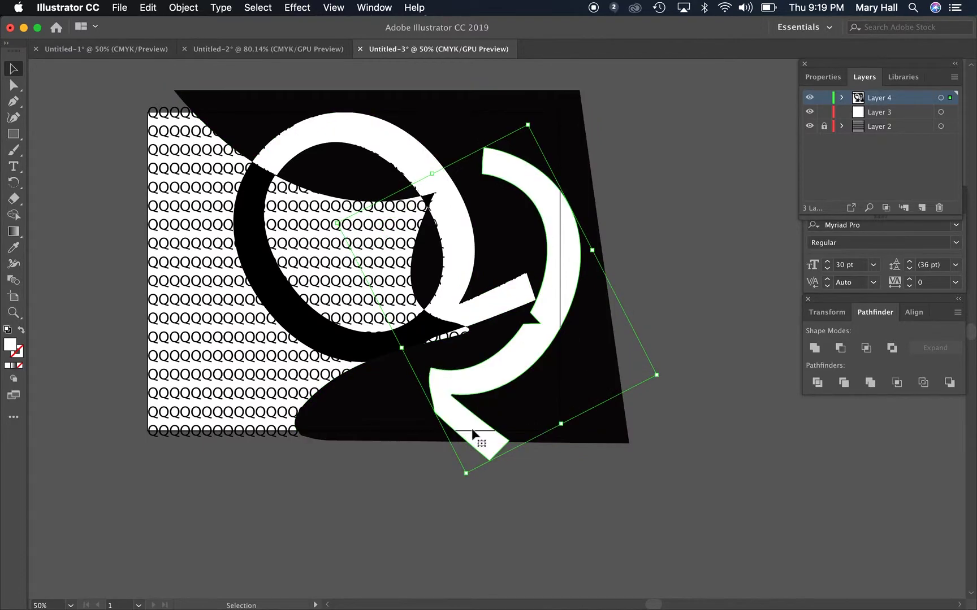
pyautogui.moveTo(467, 473); pyautogui.dragTo(497, 298)
pyautogui.moveTo(532, 247); pyautogui.dragTo(500, 213)
pyautogui.click(644, 231)
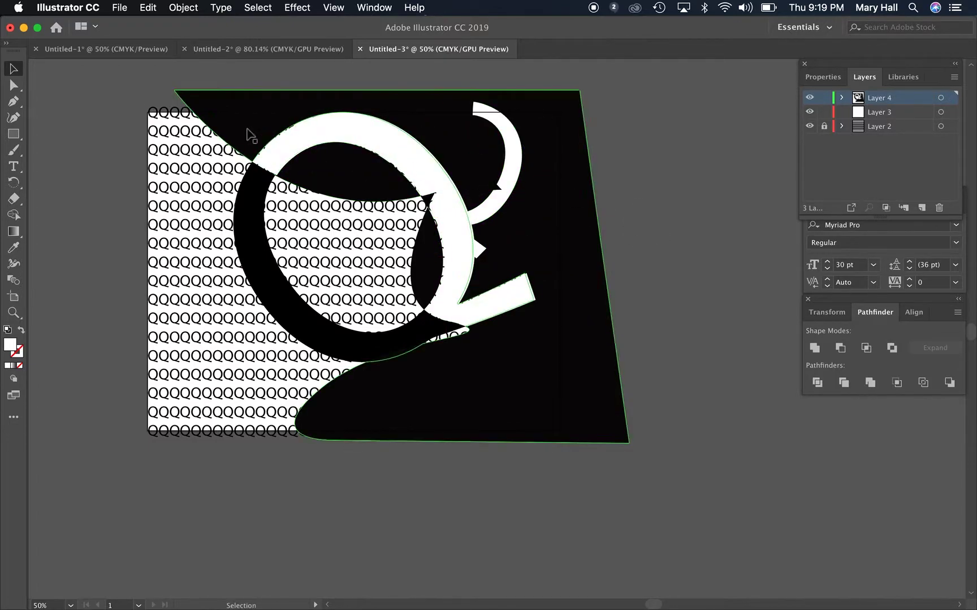
# Try to reshape the outer curve of the large white Q section by adjusting its direction handle
pyautogui.click(13, 87)
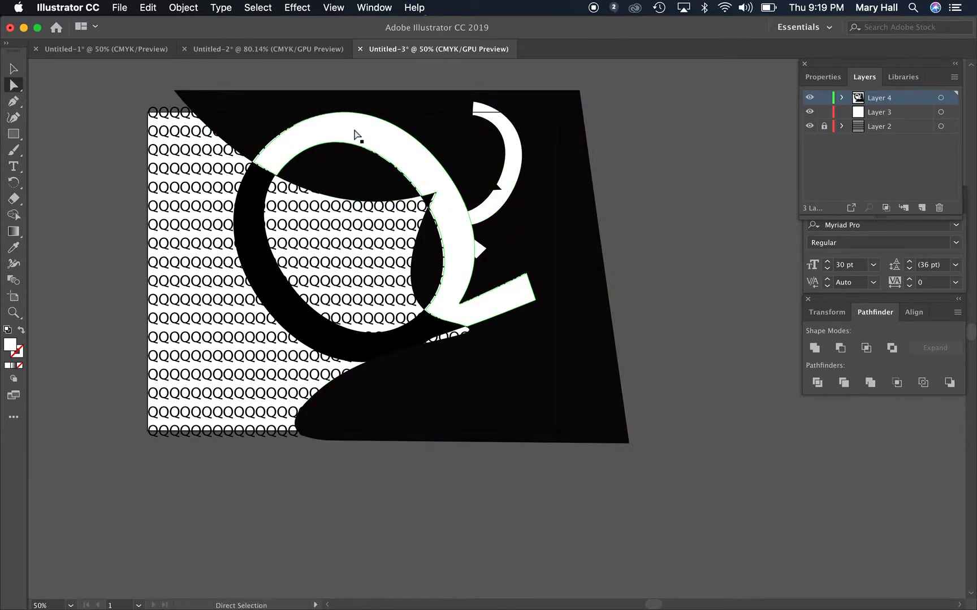
pyautogui.click(374, 119)
pyautogui.moveTo(397, 110); pyautogui.dragTo(376, 106)
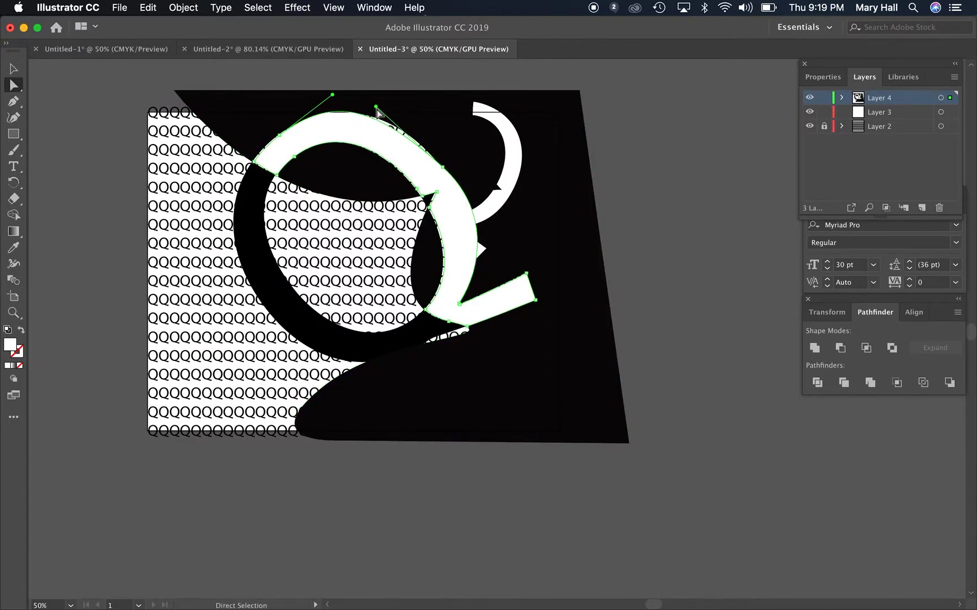
pyautogui.click(616, 221)
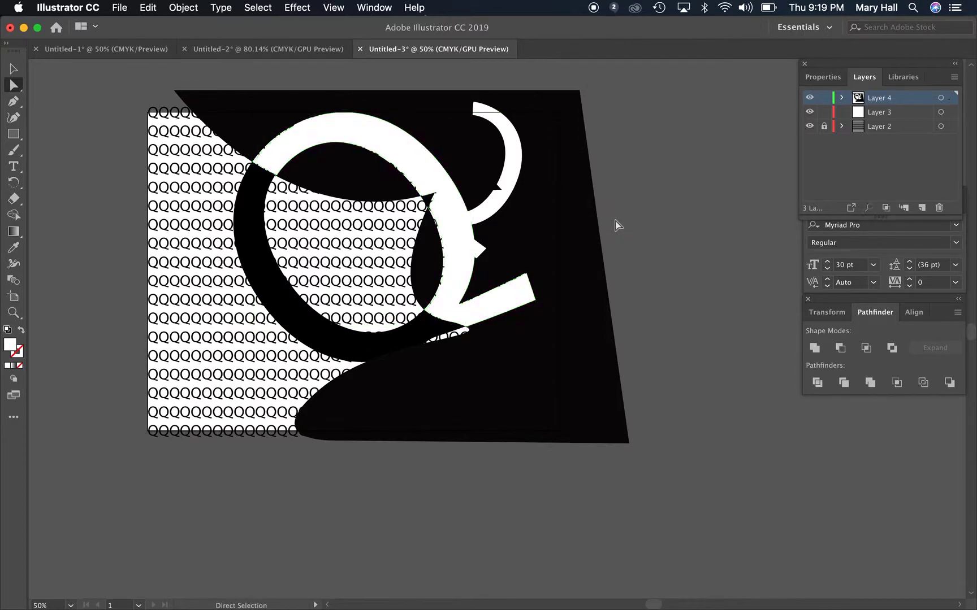
# Nudge the divided group of the Q and black shape slightly to the right and up
pyautogui.click(14, 68)
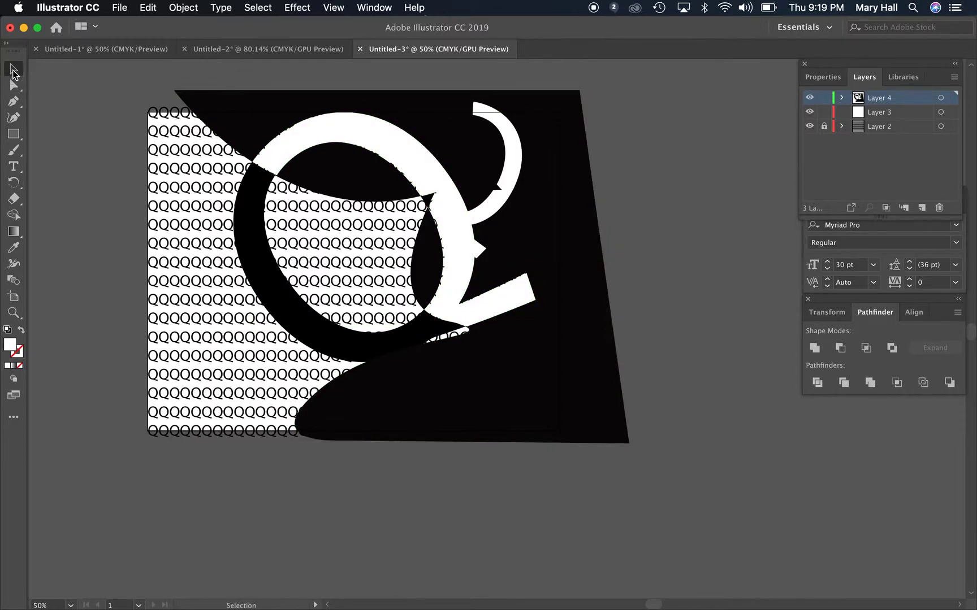
pyautogui.click(451, 194)
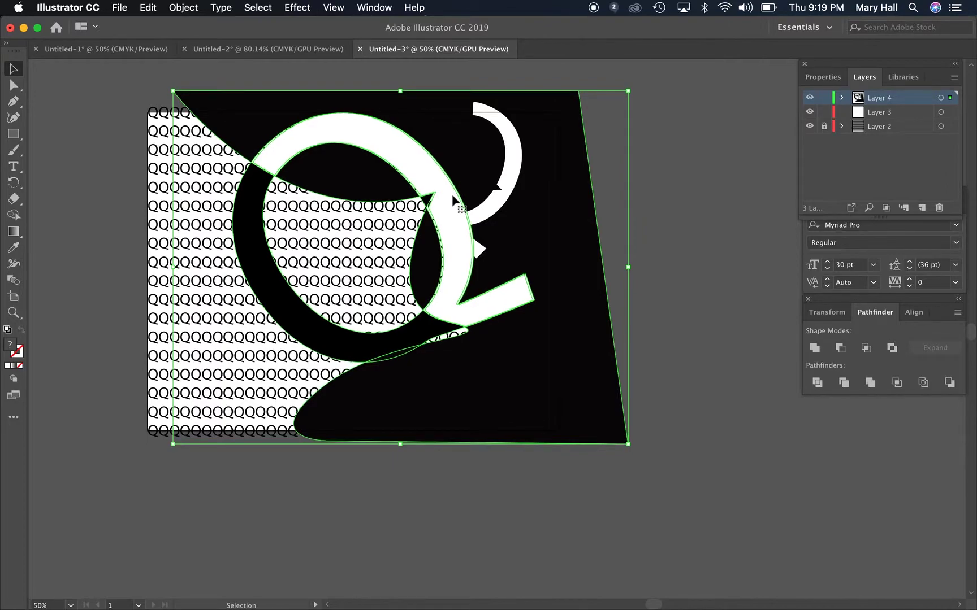
pyautogui.press('Right')
pyautogui.press('Right')
pyautogui.press('Right')
pyautogui.press('Right')
pyautogui.press('Up')
pyautogui.press('Up')
pyautogui.press('Up')
pyautogui.press('Up')
pyautogui.press('Right')
pyautogui.press('Right')
pyautogui.press('Up')
pyautogui.press('Up')
pyautogui.click(687, 186)
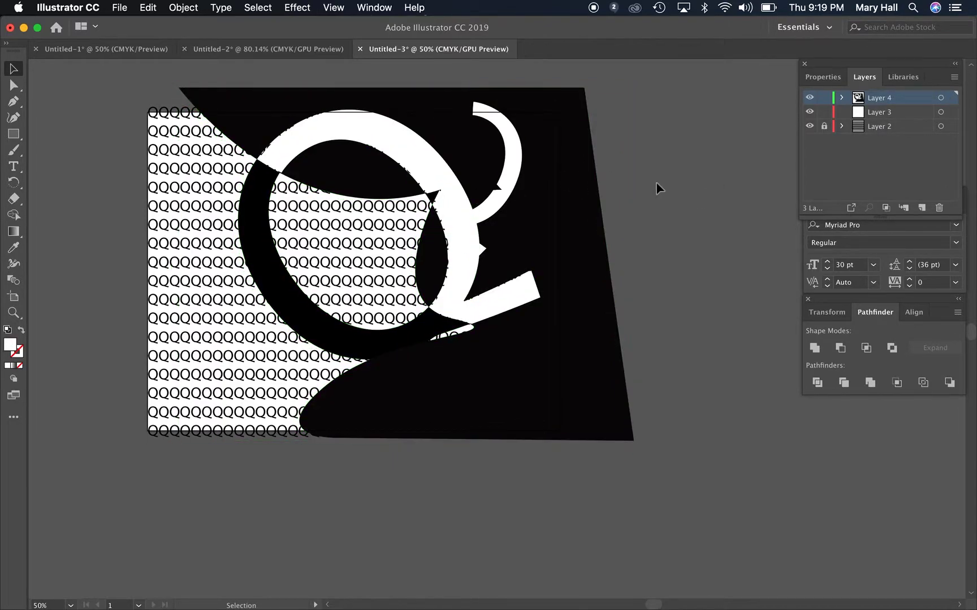
pyautogui.click(323, 135)
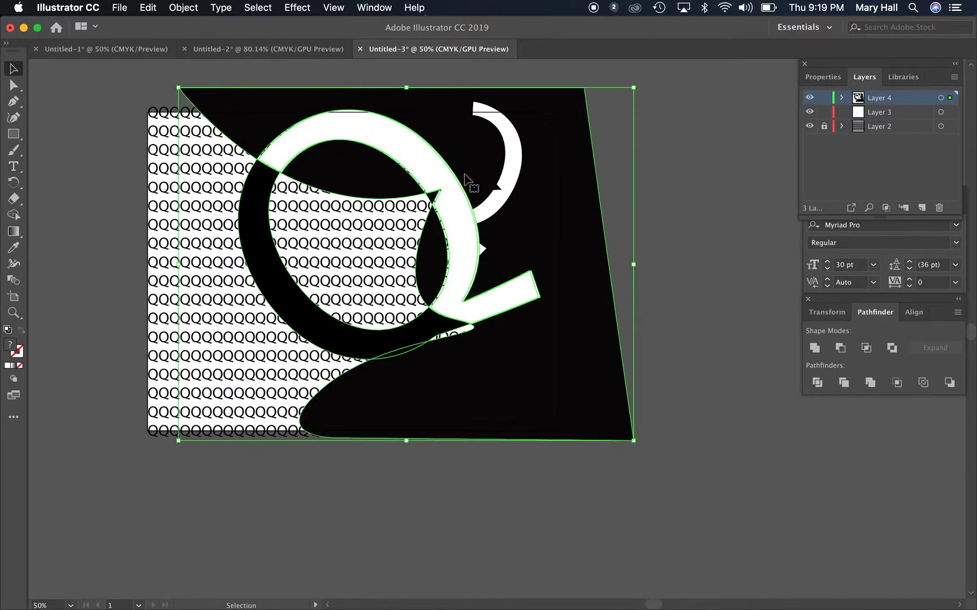
pyautogui.click(716, 312)
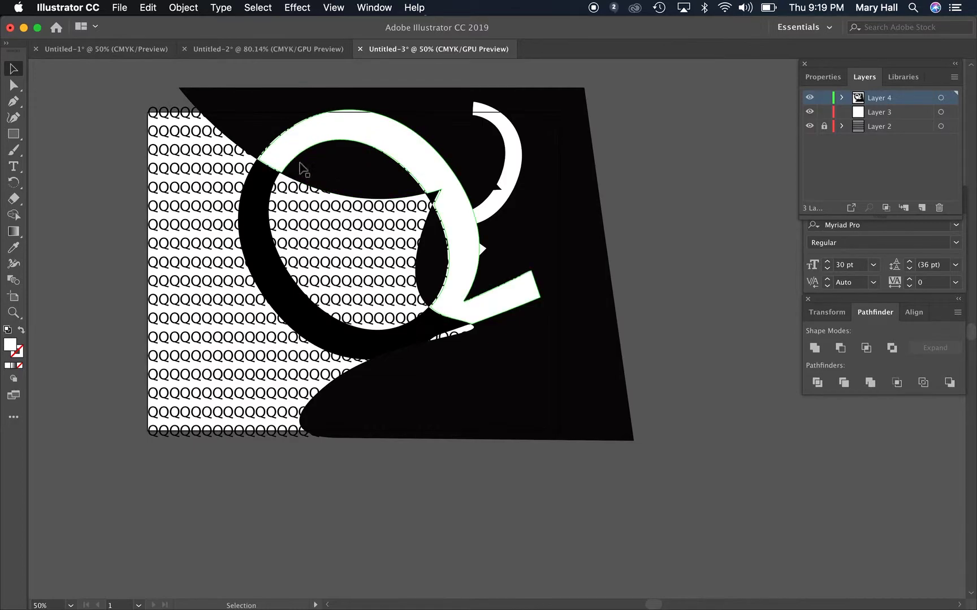
# In the Untitled-2 document, enlarge the entire numbered topic list to 26 pt
pyautogui.click(234, 50)
pyautogui.click(187, 99)
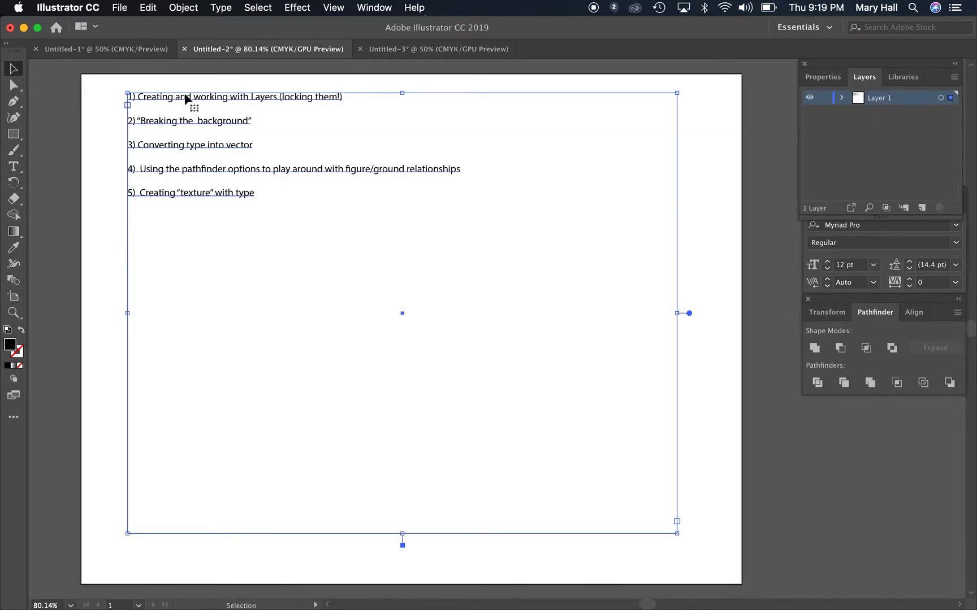
pyautogui.click(14, 167)
pyautogui.click(246, 164)
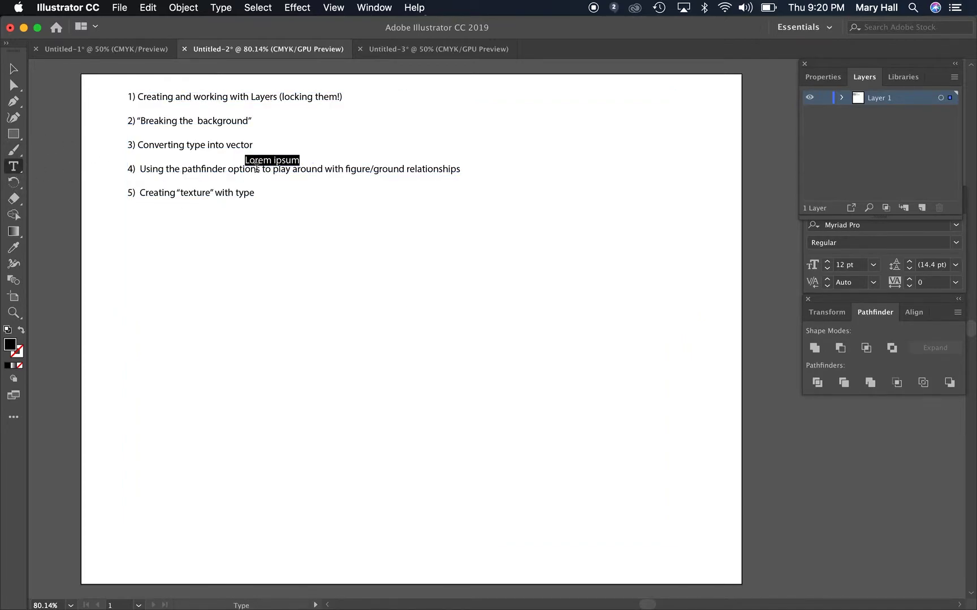
pyautogui.press('super+z')
pyautogui.click(231, 193)
pyautogui.tripleClick(231, 192)
pyautogui.press('super+a')
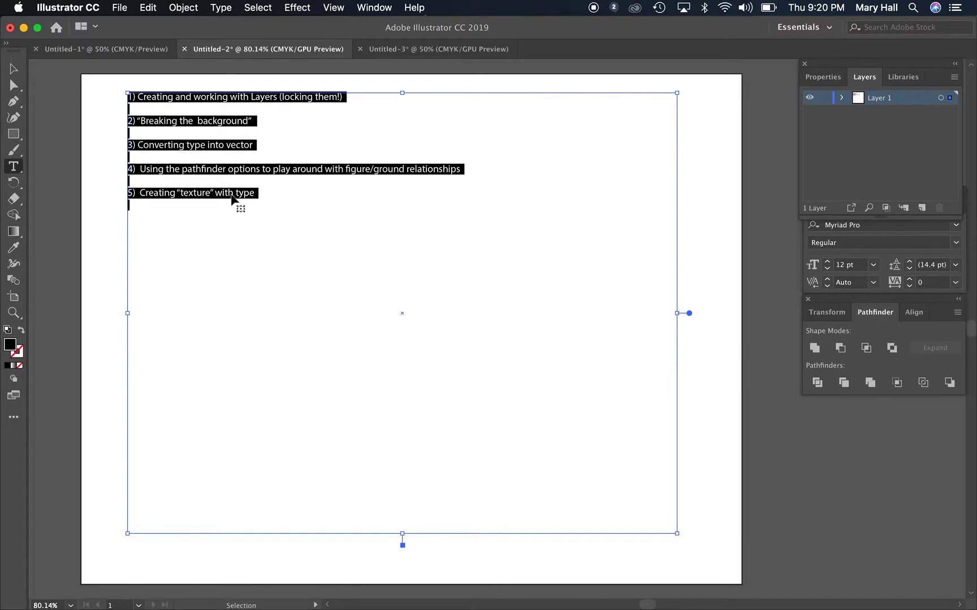
pyautogui.click(831, 264)
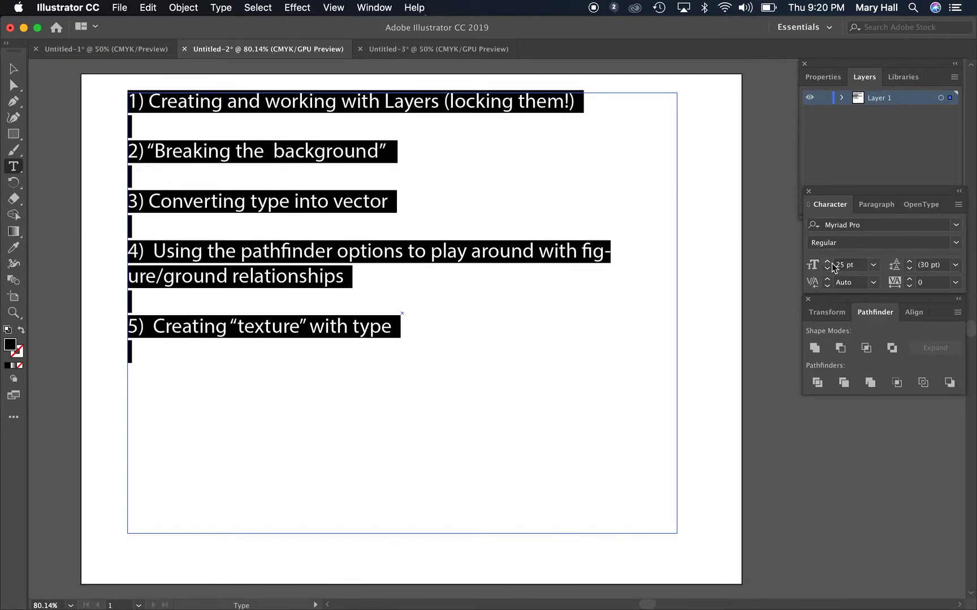
pyautogui.click(831, 264)
pyautogui.click(416, 301)
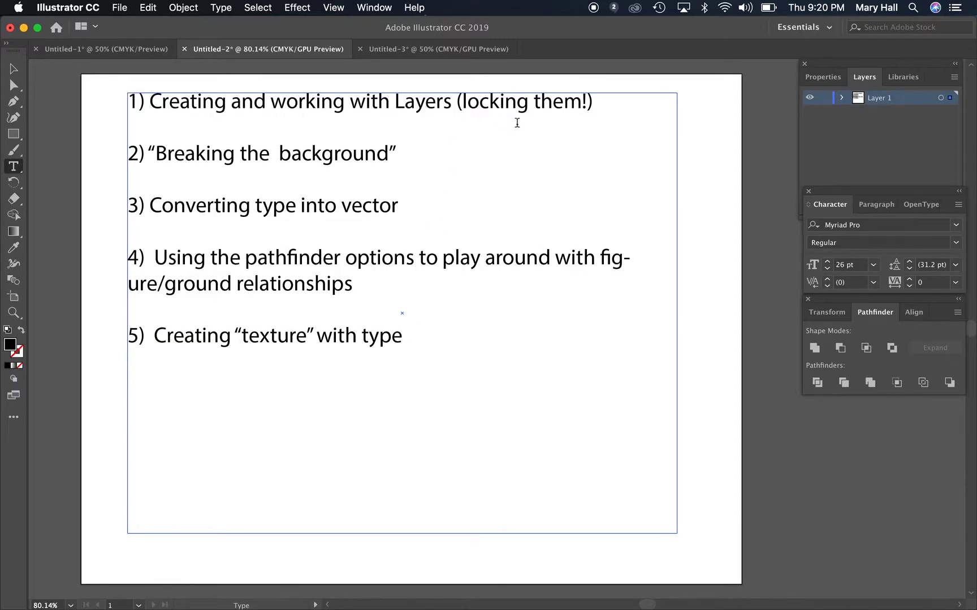
# Review the topic list in Untitled-2 against the Untitled-3 artwork and locate the Create Outlines command
pyautogui.click(439, 51)
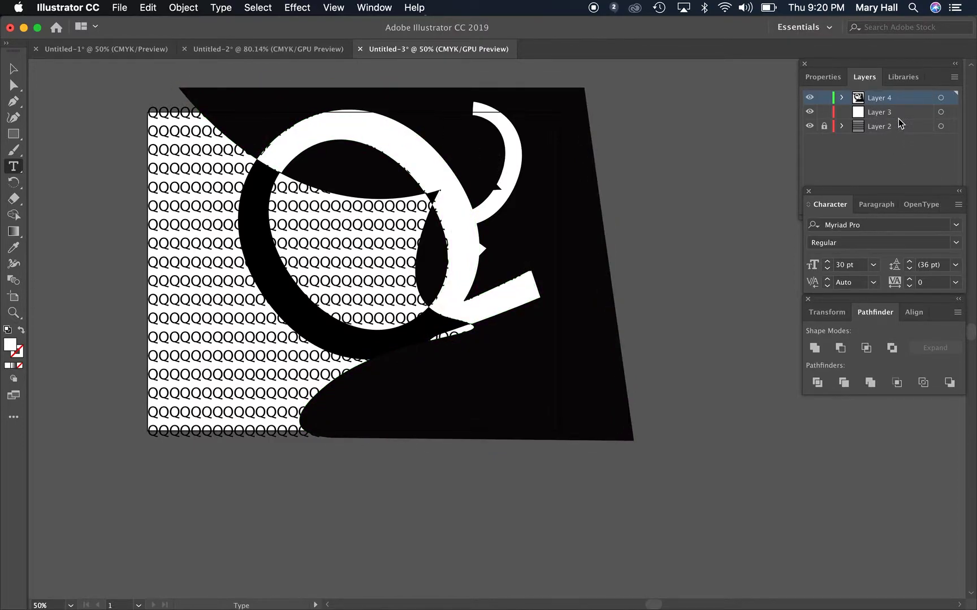
pyautogui.click(282, 53)
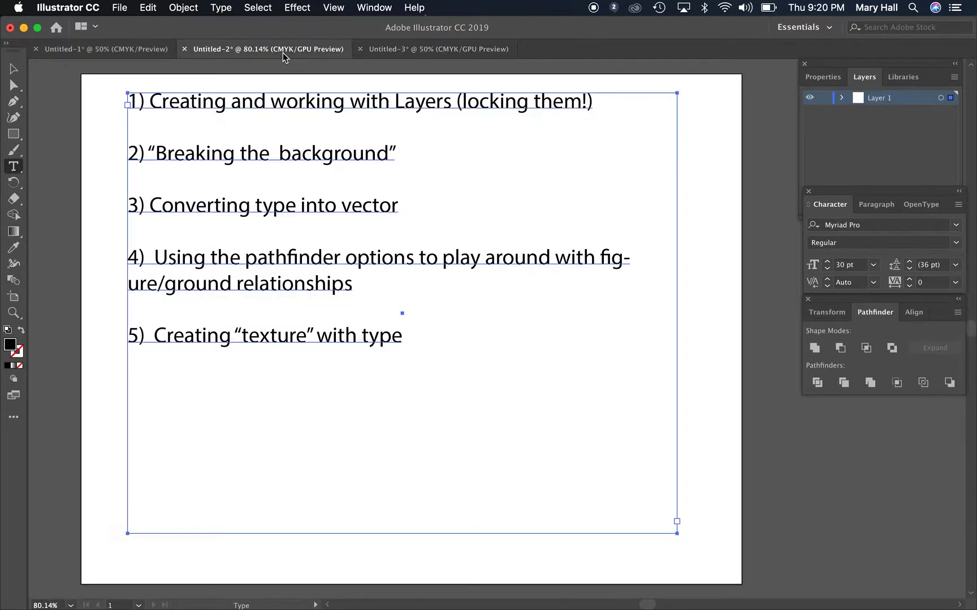
pyautogui.click(452, 49)
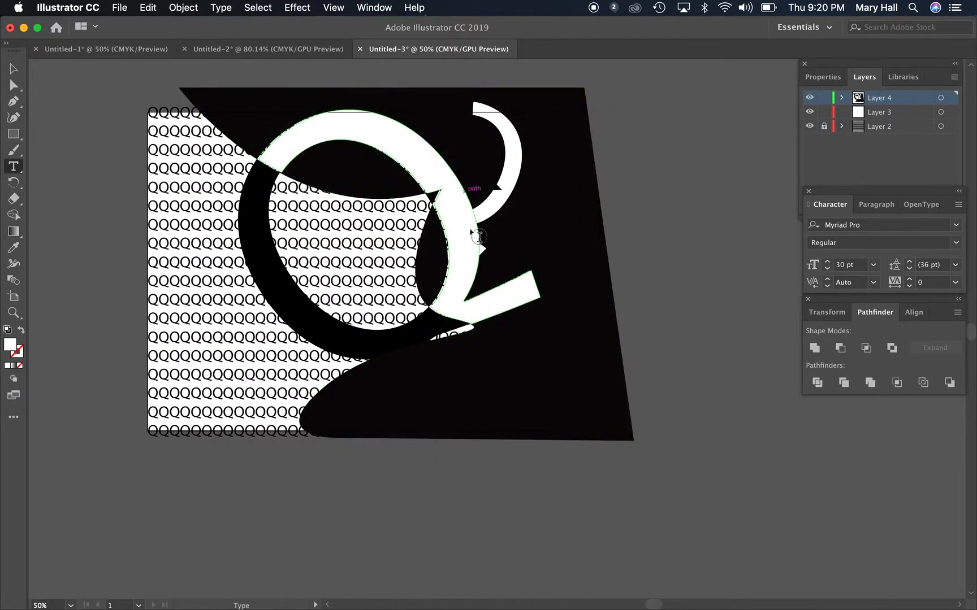
pyautogui.click(294, 52)
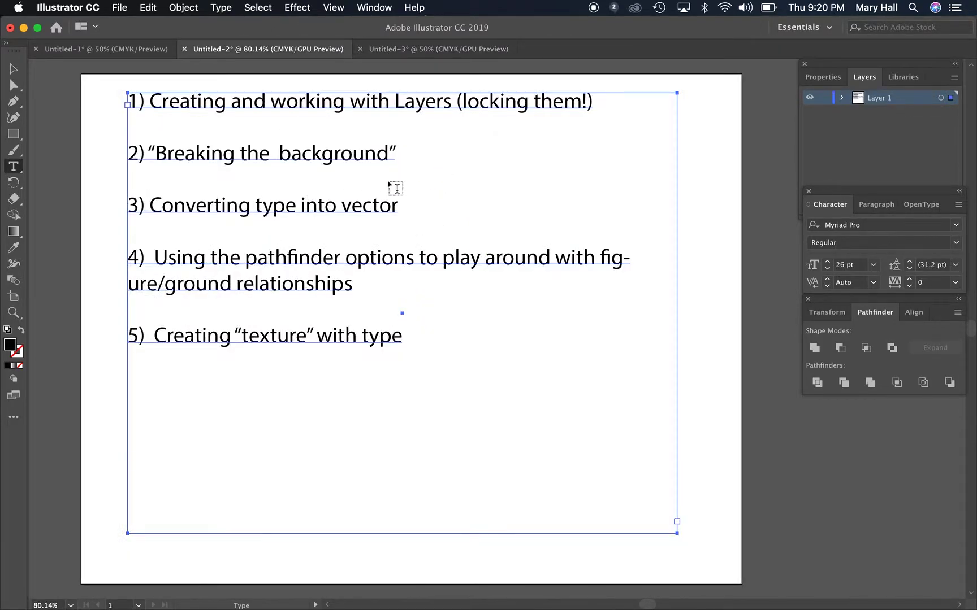
pyautogui.click(416, 50)
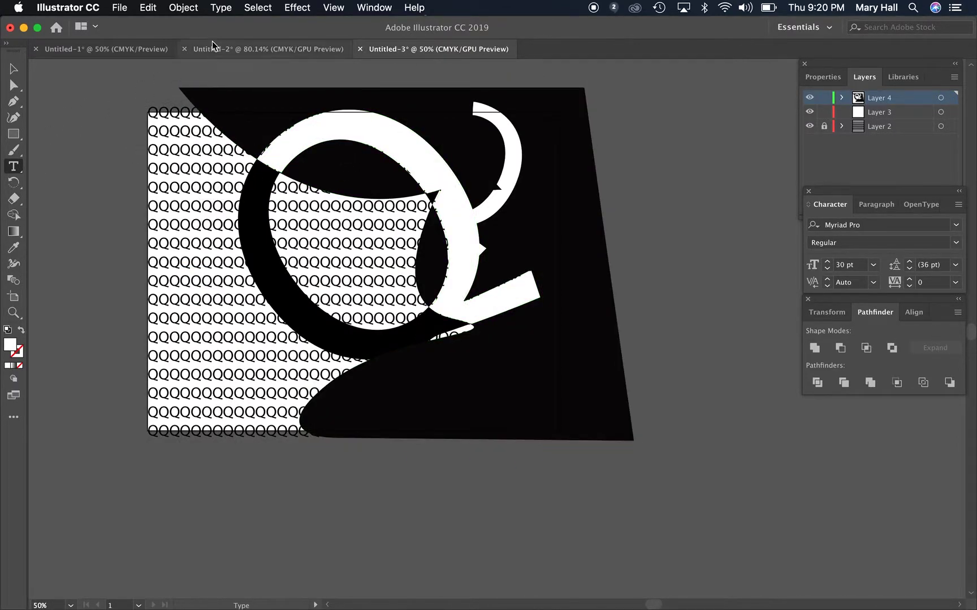
pyautogui.click(224, 8)
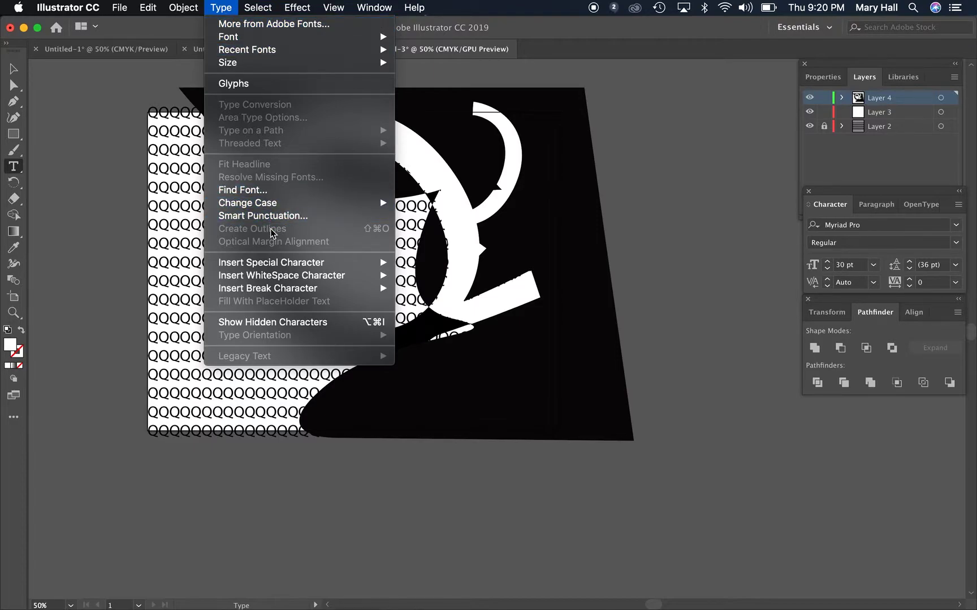
pyautogui.moveTo(184, 7)
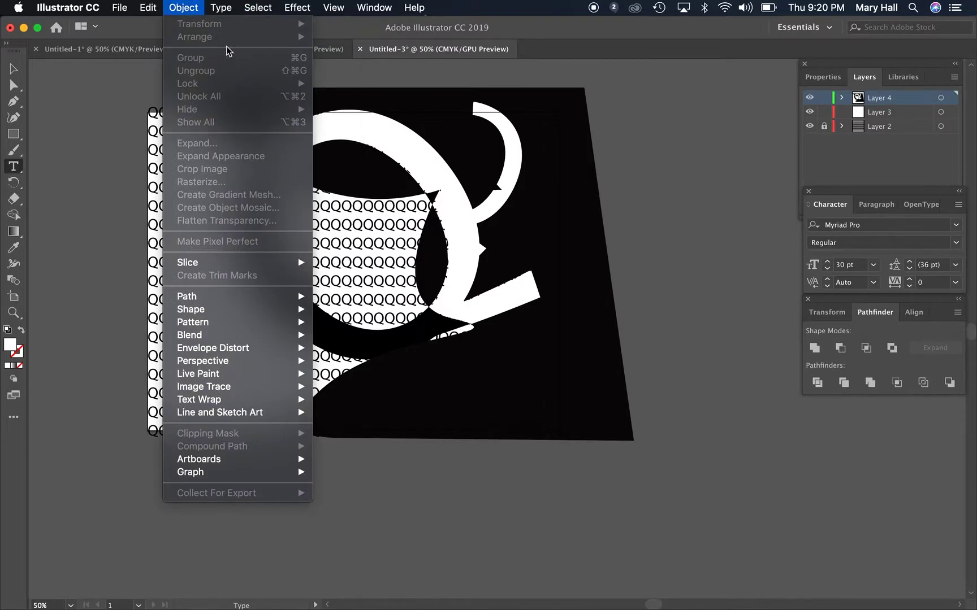
pyautogui.click(368, 33)
pyautogui.click(308, 48)
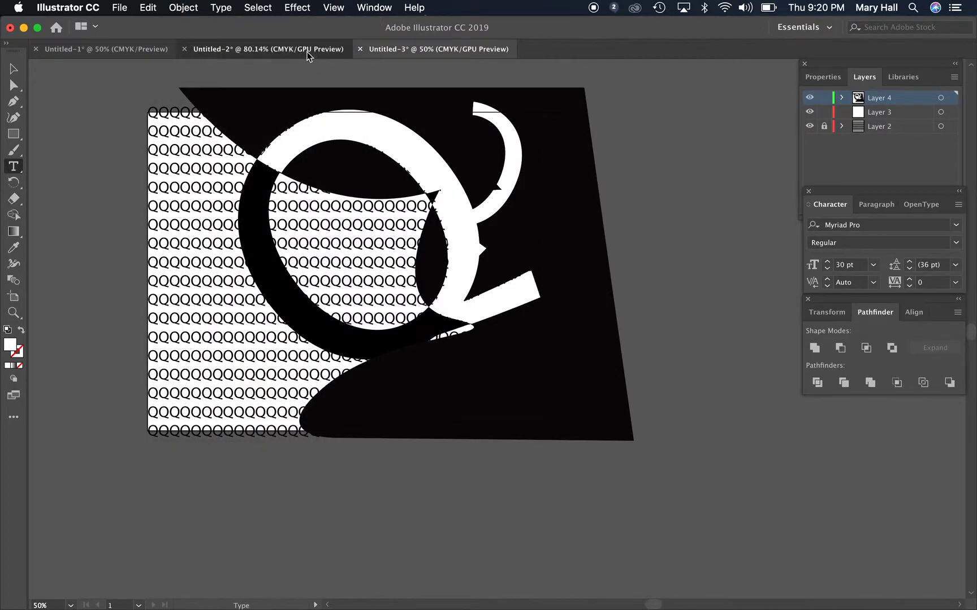
pyautogui.click(426, 53)
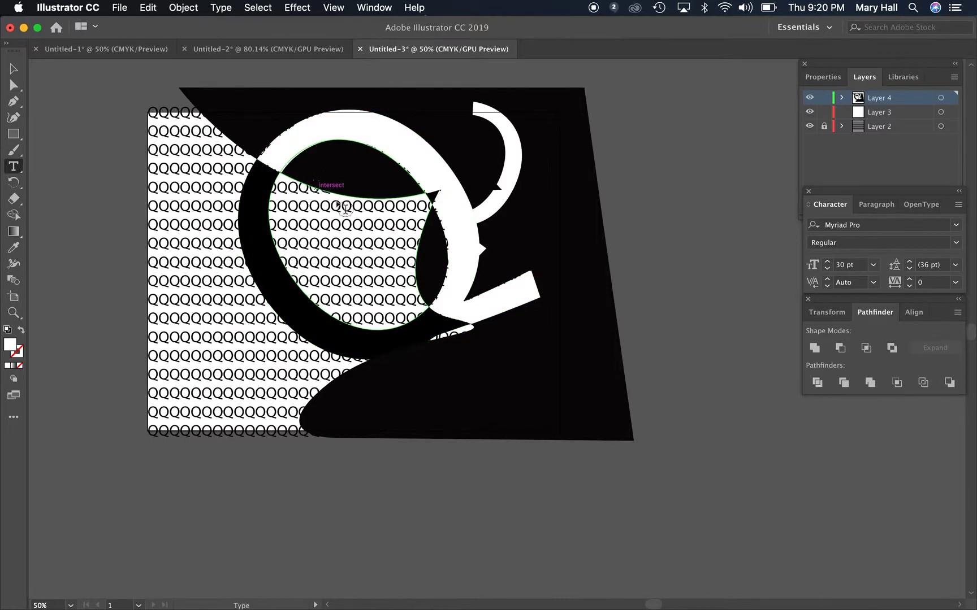
# Examine the divided artwork in Untitled-3 and recheck it against the numbered topics in Untitled-2
pyautogui.click(14, 69)
pyautogui.click(441, 209)
pyautogui.click(650, 347)
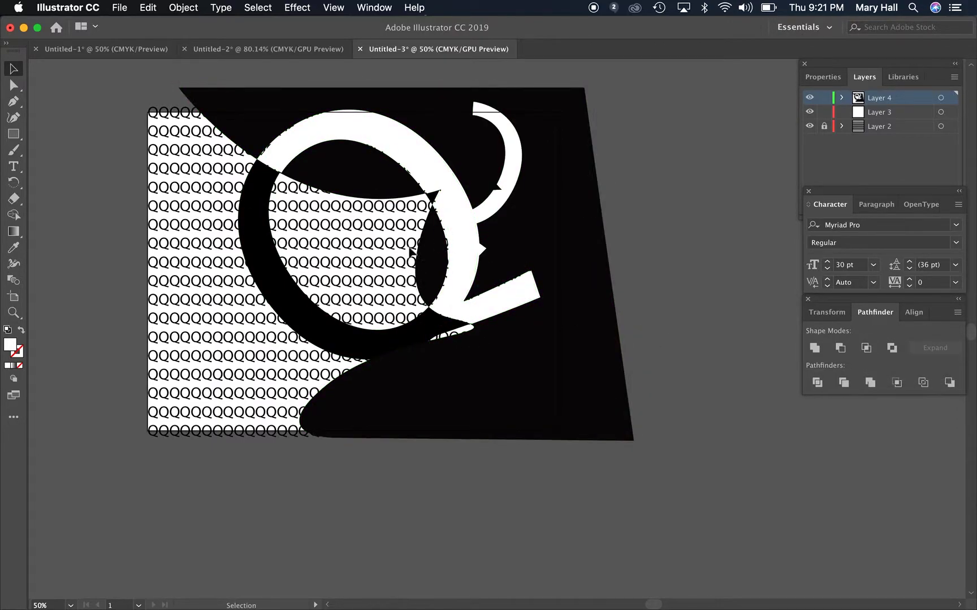
pyautogui.click(228, 7)
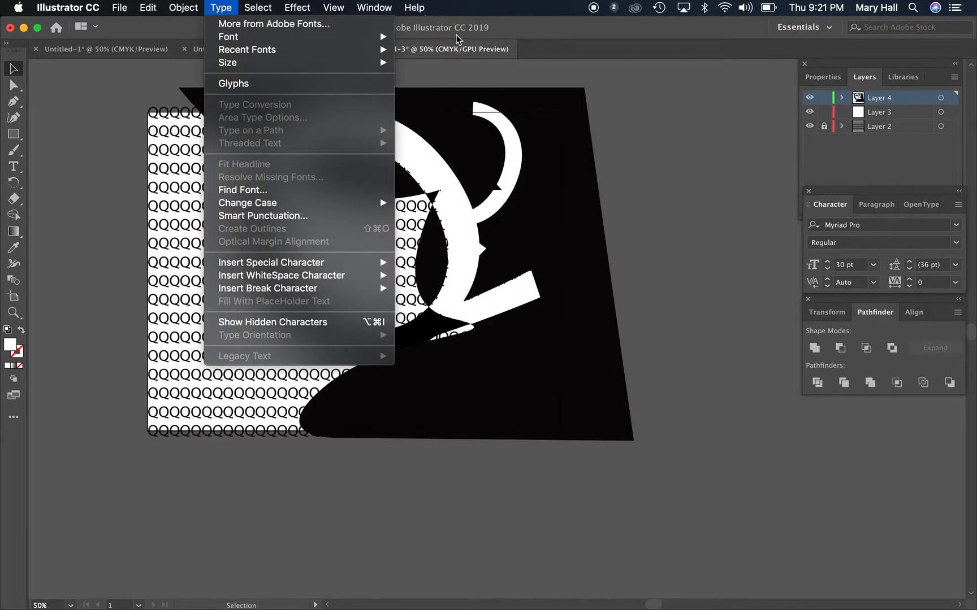
pyautogui.click(257, 38)
pyautogui.click(257, 48)
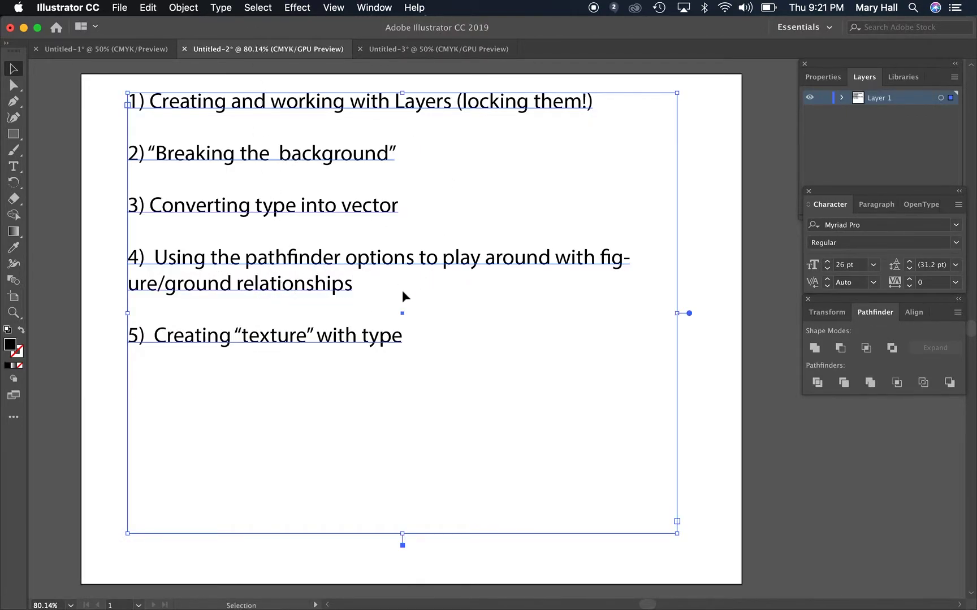
pyautogui.click(430, 54)
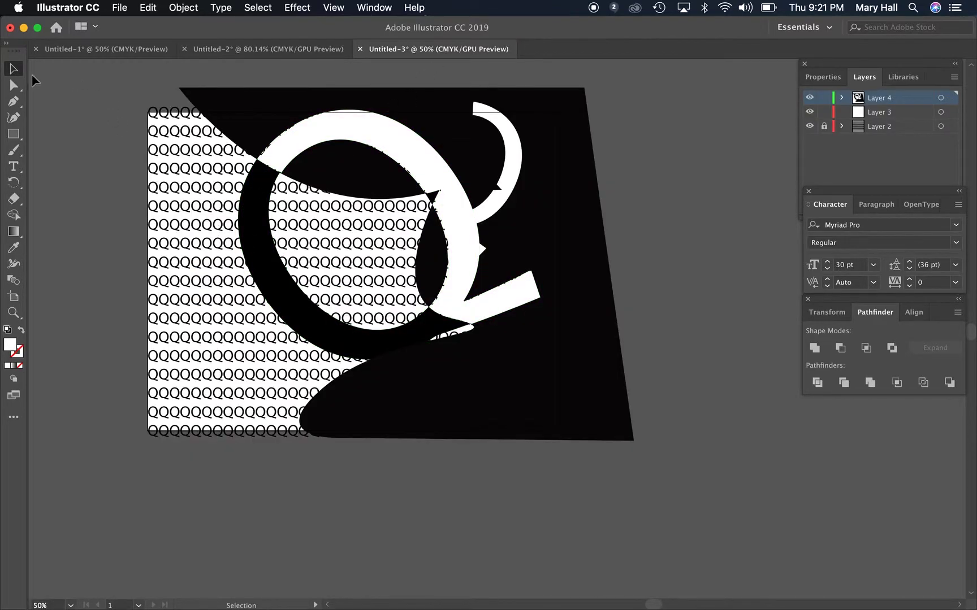
pyautogui.moveTo(672, 403); pyautogui.dragTo(91, 141)
pyautogui.click(81, 145)
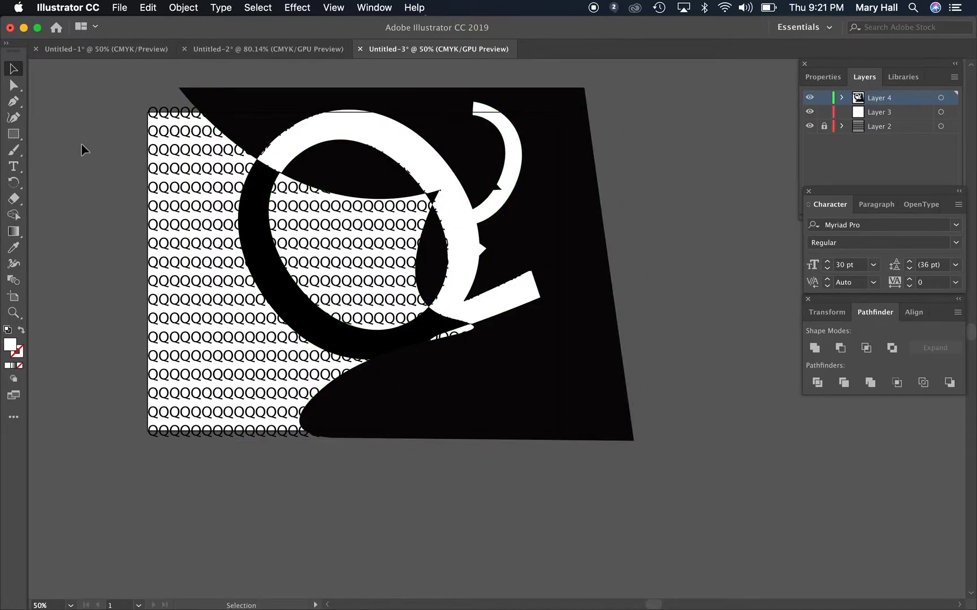